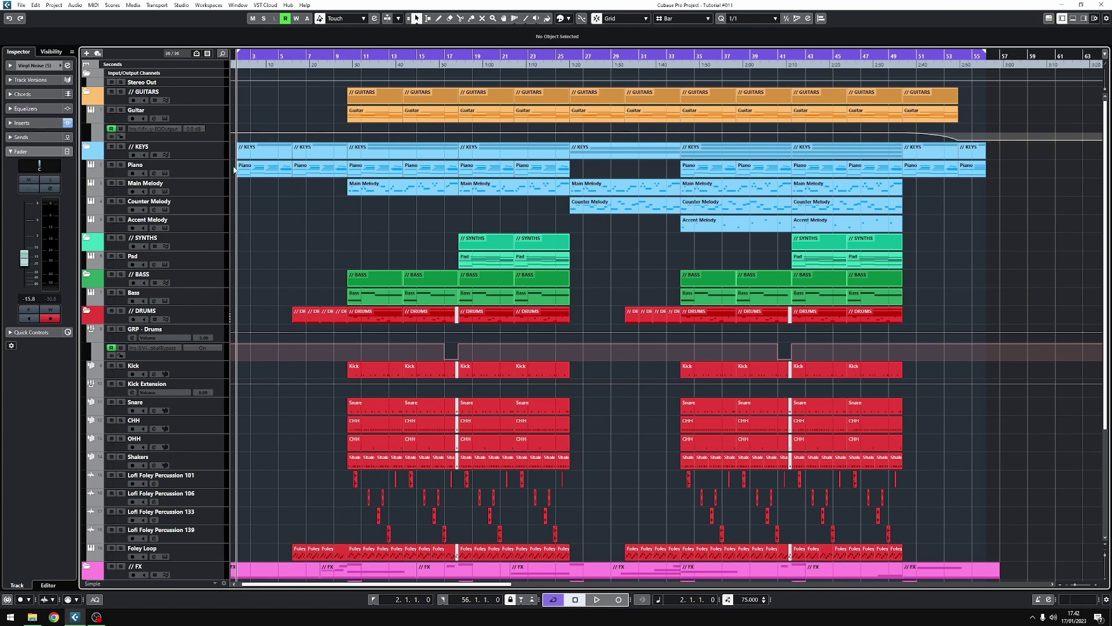
Step: Export the Stereo Out mixdown as a 44.100 kHz, 16-bit Wave file named Pre-Mix, creating an audio track after export
left_click(21, 5)
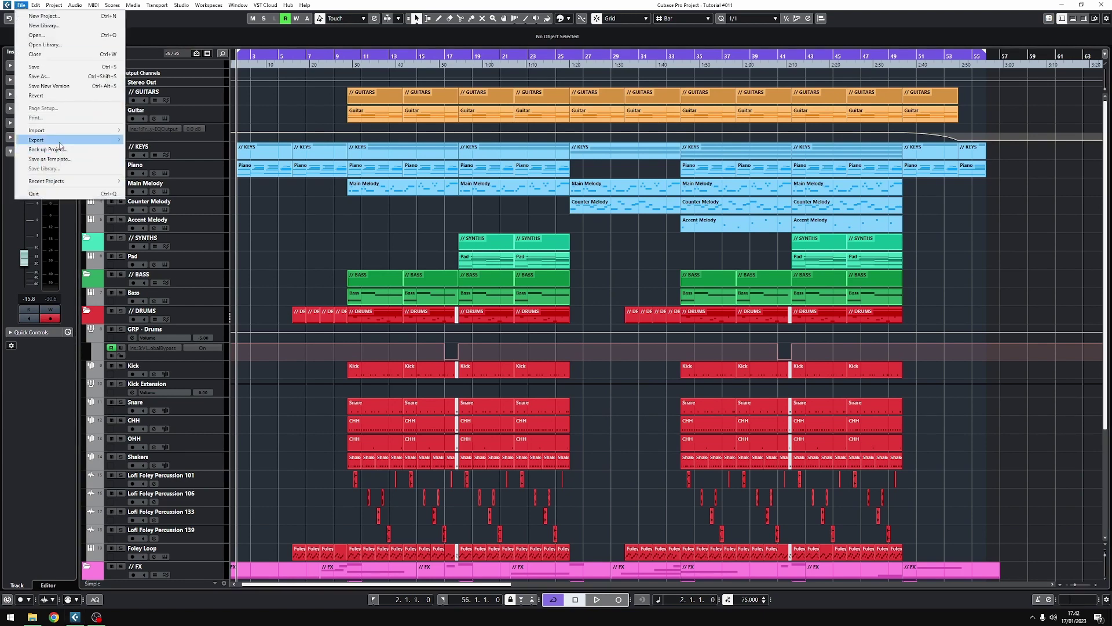
mouse_move(60, 145)
left_click(144, 141)
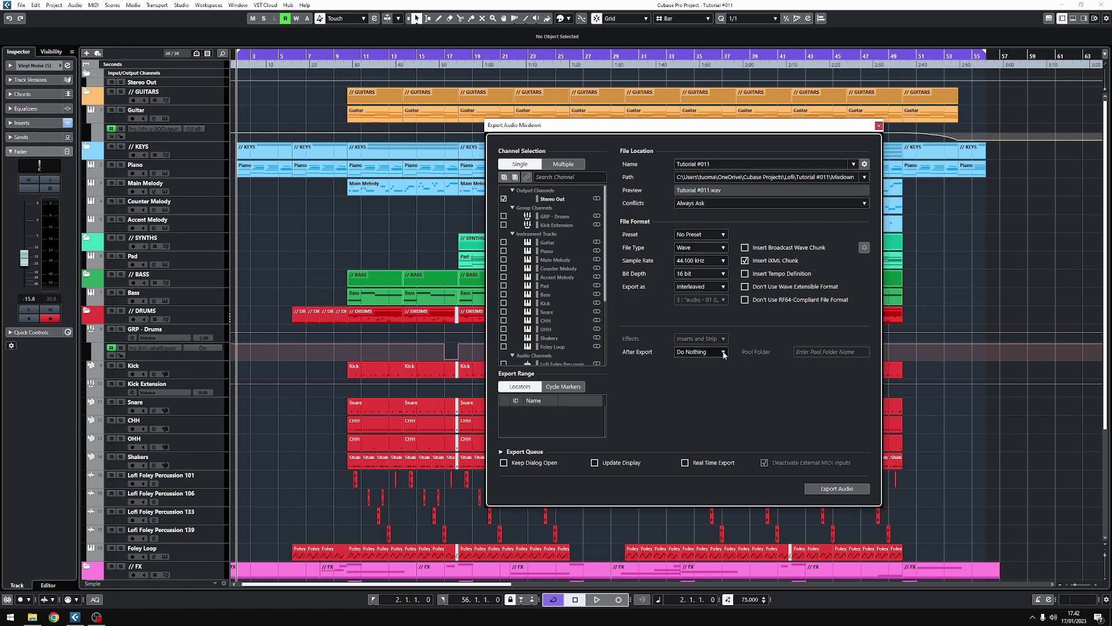
left_click(724, 353)
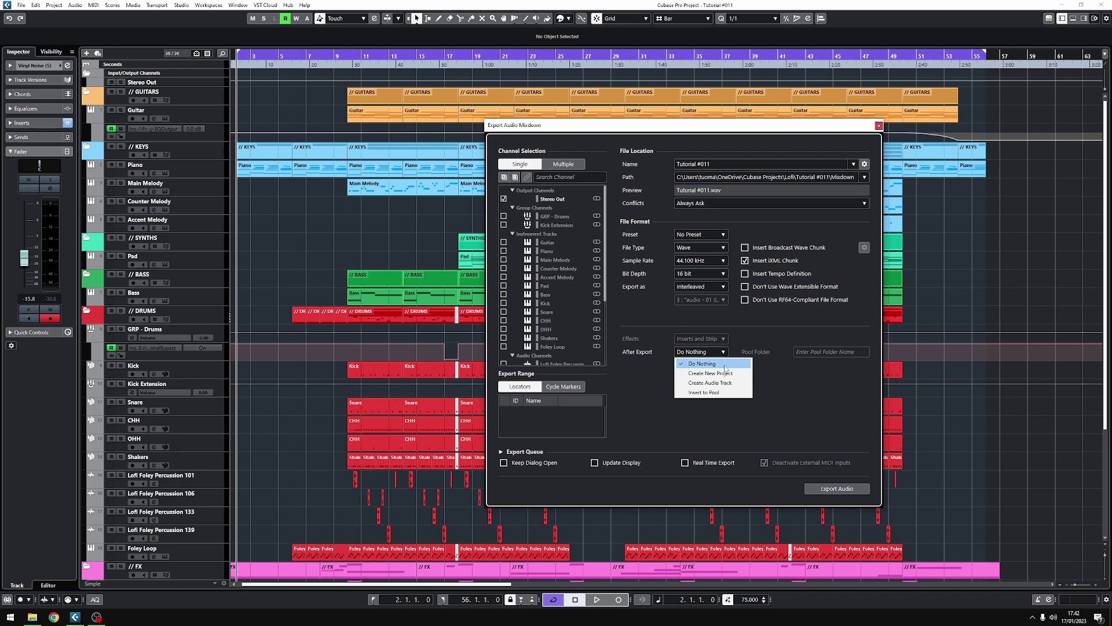
left_click(724, 383)
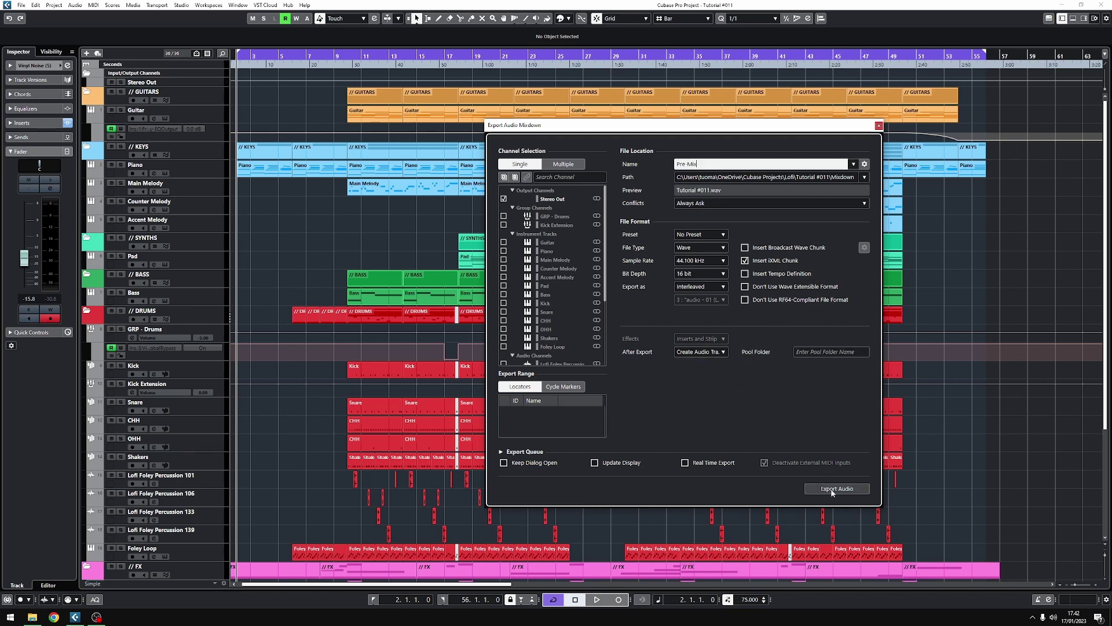
left_click(832, 490)
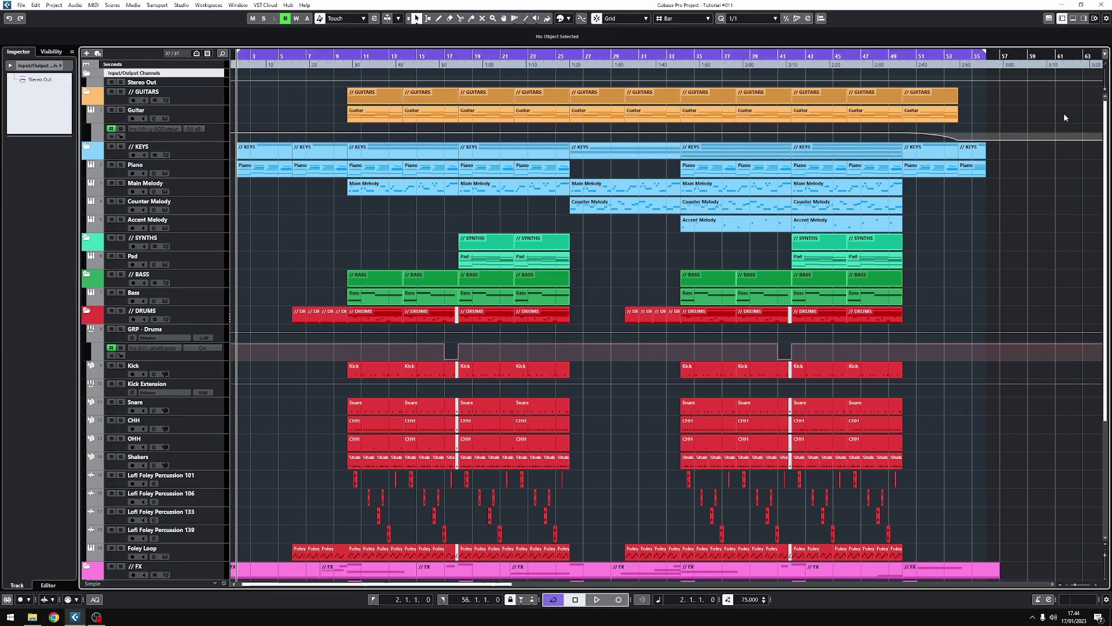
Step: Divide the track list and move the Pre-Mix audio track into the upper section
left_click(1105, 66)
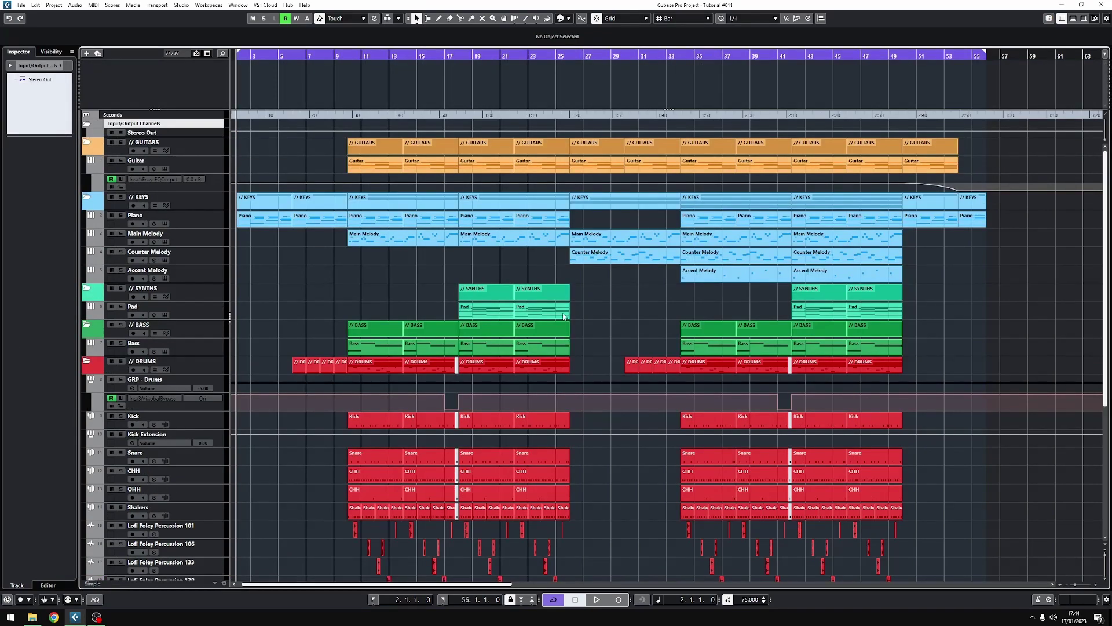
scroll(269, 342, "down", 5)
left_click(200, 549)
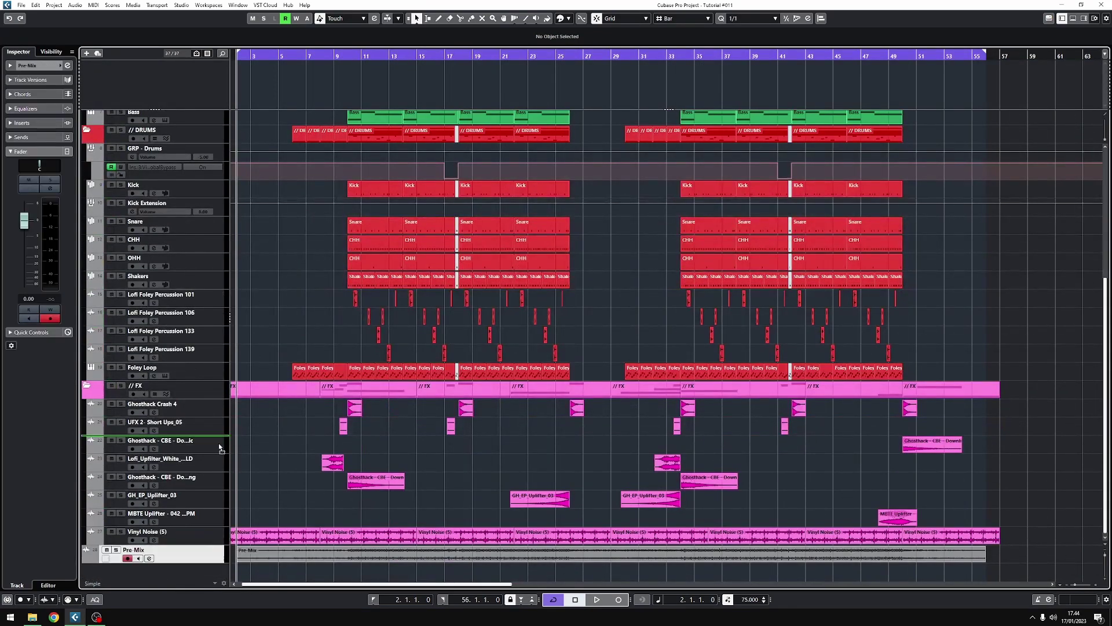
left_click_drag(221, 447, 198, 93)
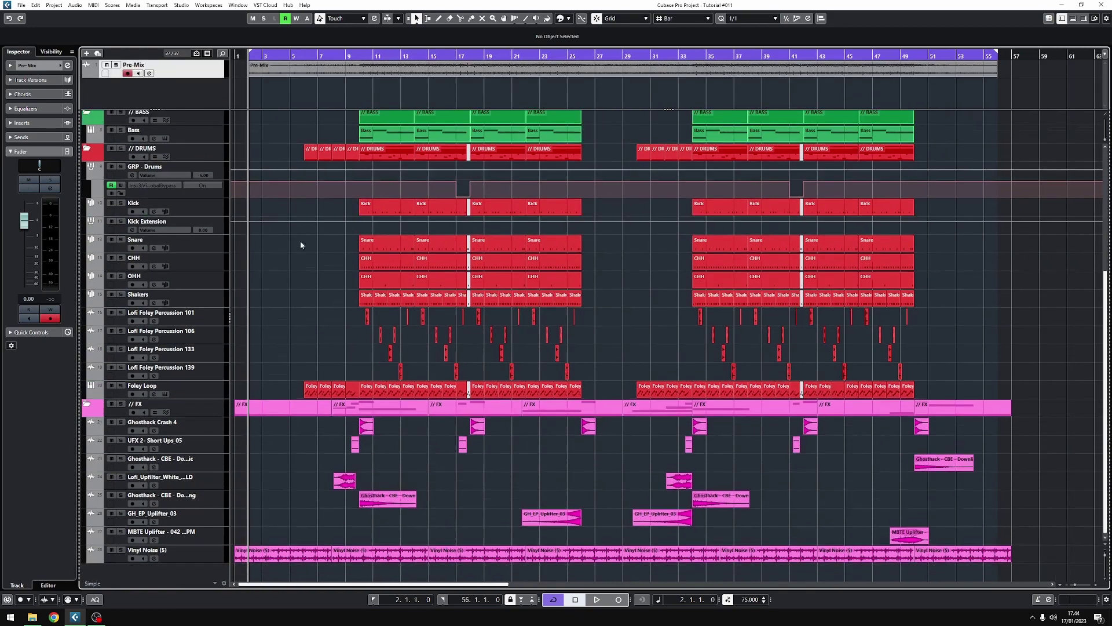
Step: Move the Seconds ruler and the Input/Output Channels folder above Pre-Mix in the upper section and fit the divider beneath it
scroll(300, 244, "up", 5)
left_click(217, 114)
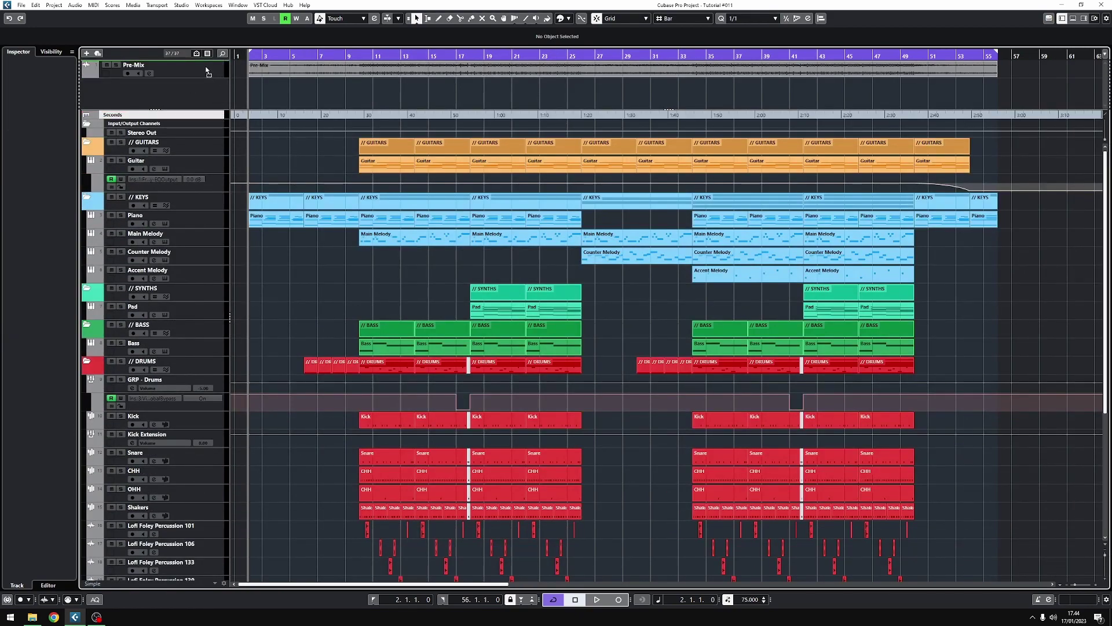
left_click_drag(207, 71, 202, 74)
mouse_move(198, 113)
left_mouse_down()
mouse_move(190, 81)
mouse_move(196, 121)
left_mouse_up()
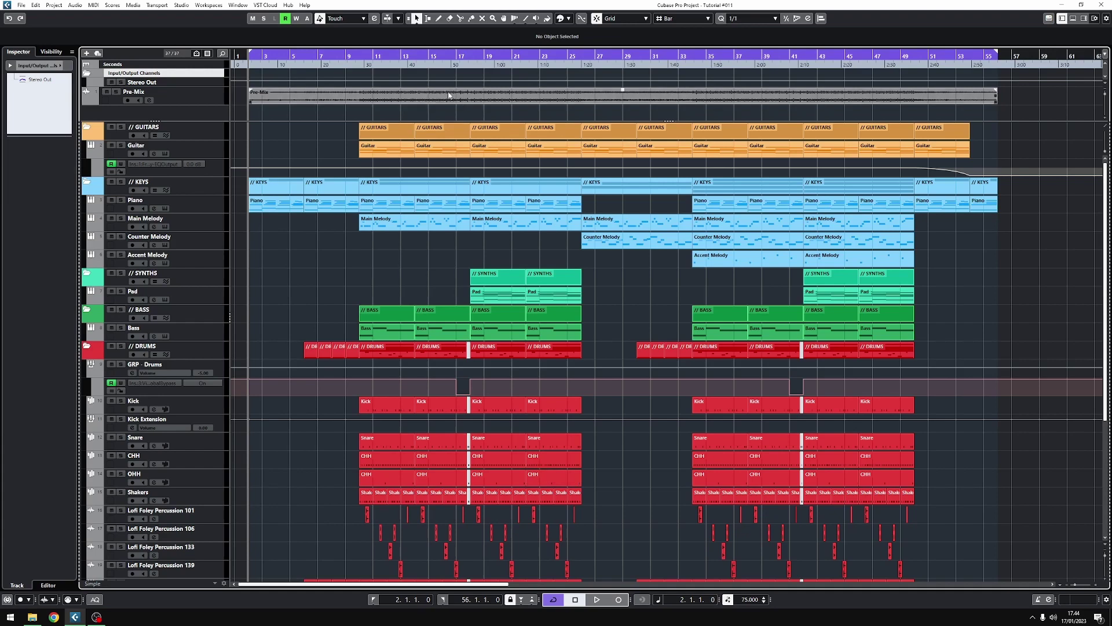
Step: Mute the Pre-Mix track and compare it with the live mix by soloing and unsoloing it during playback
left_click(107, 92)
key("space")
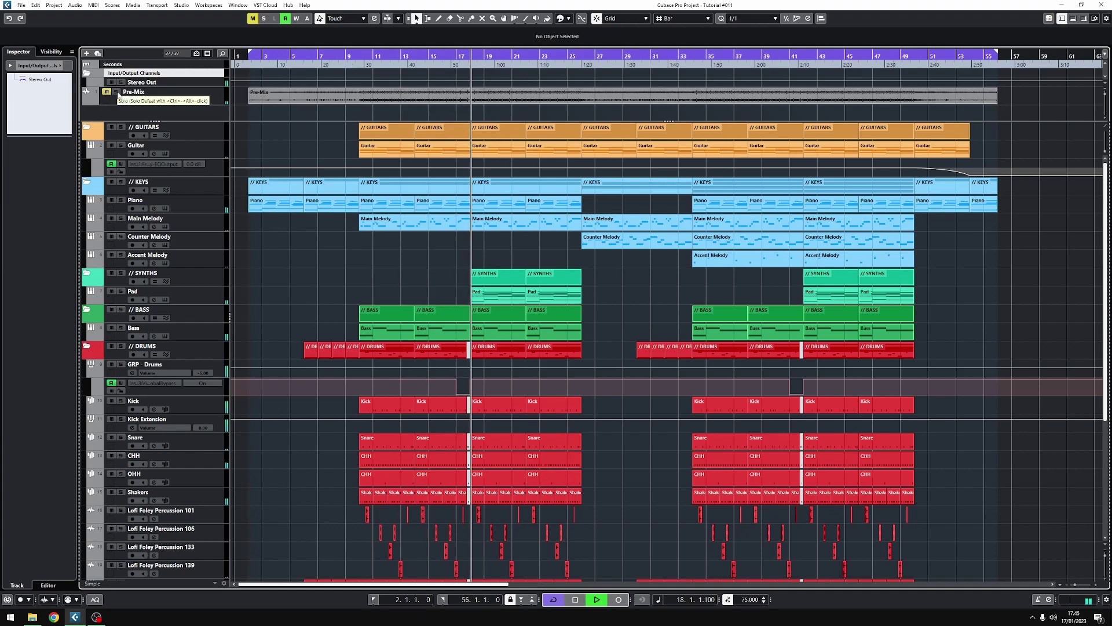
left_click(117, 92)
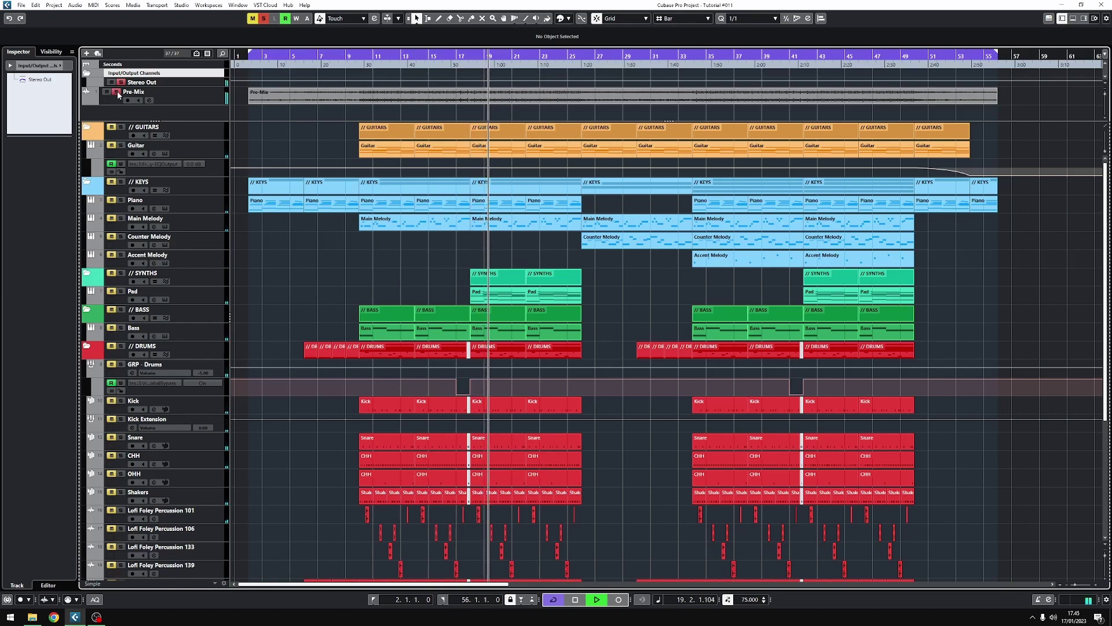
left_click(117, 93)
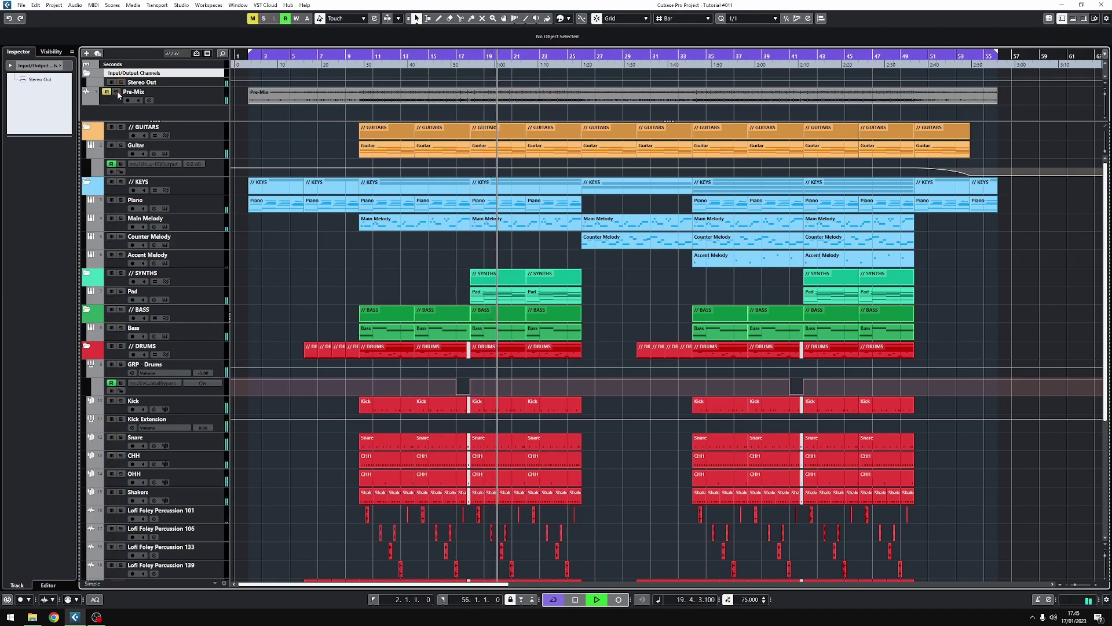
key("space")
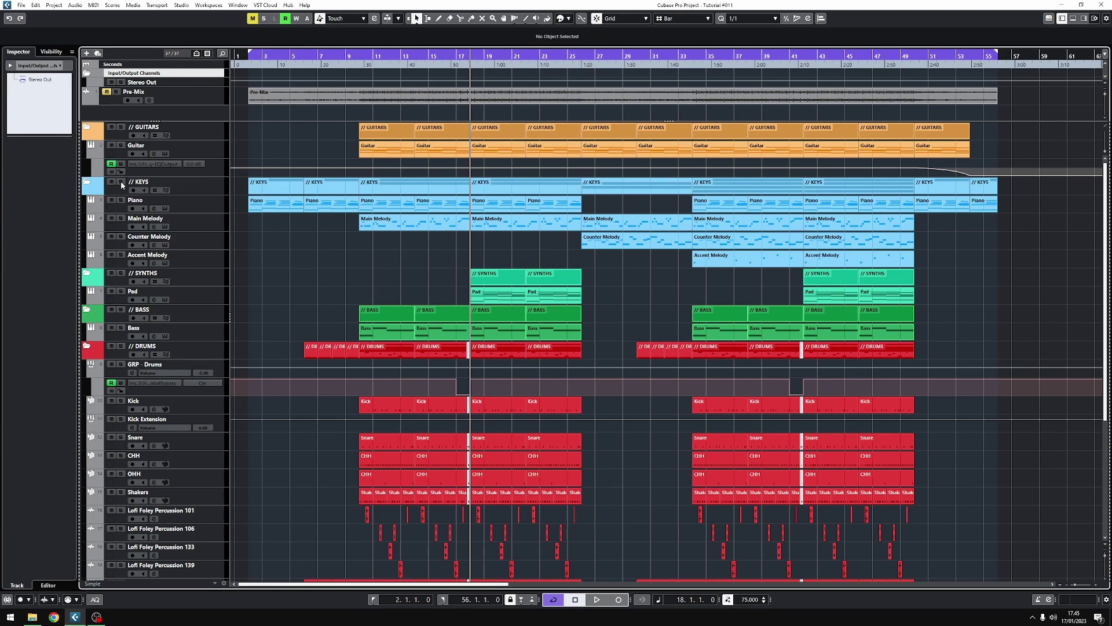
Step: Add a stereo group track named GRP - Keys inside the // KEYS folder
left_click(200, 95)
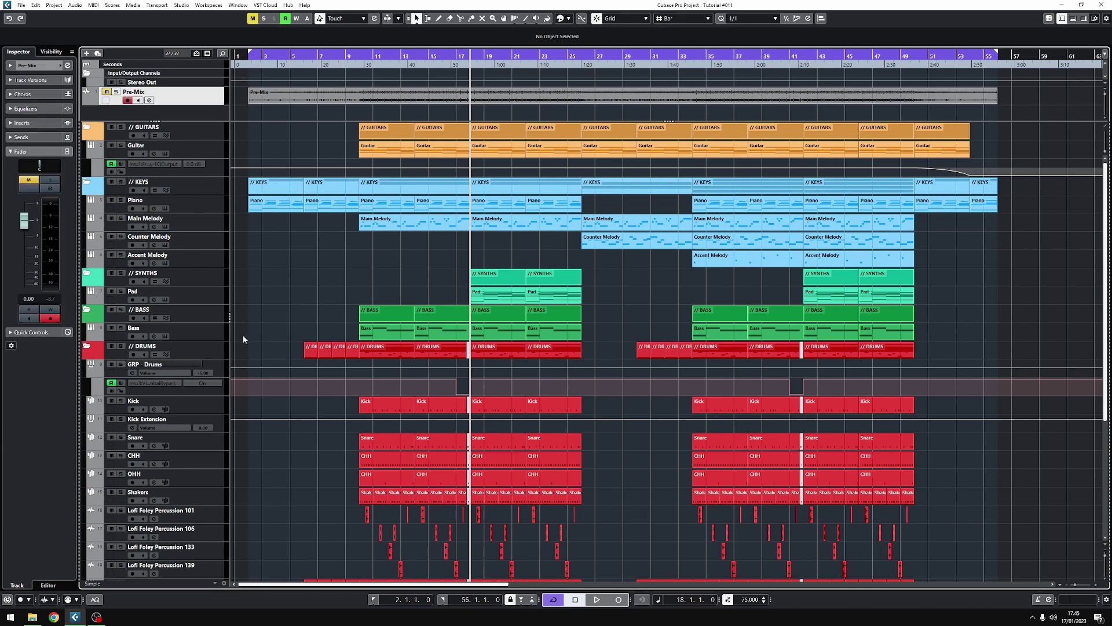
left_click(155, 366)
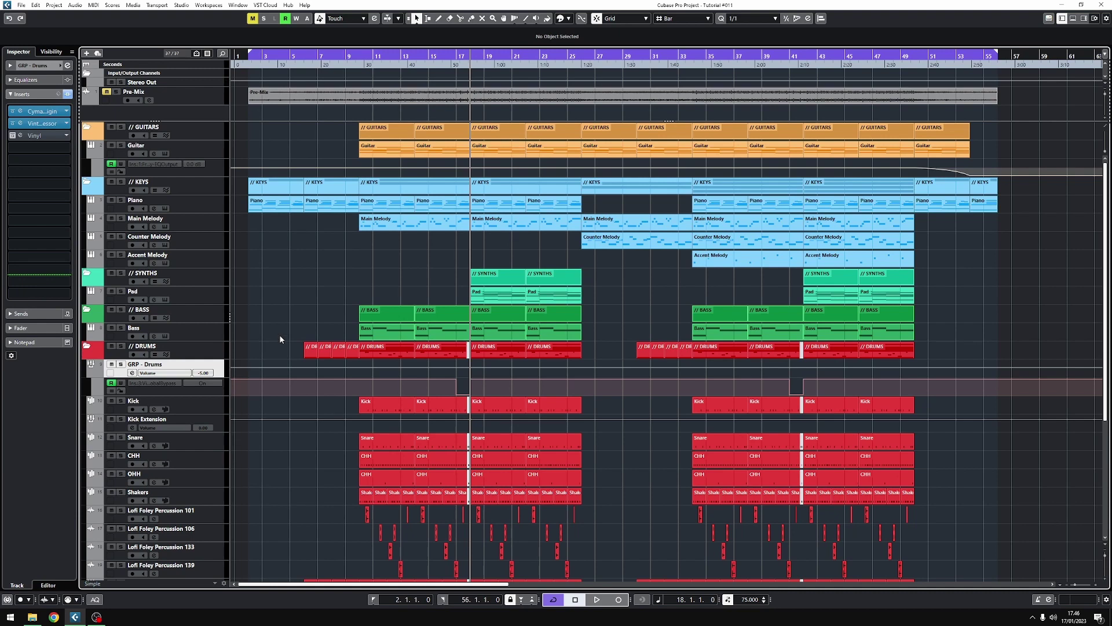
left_click(54, 4)
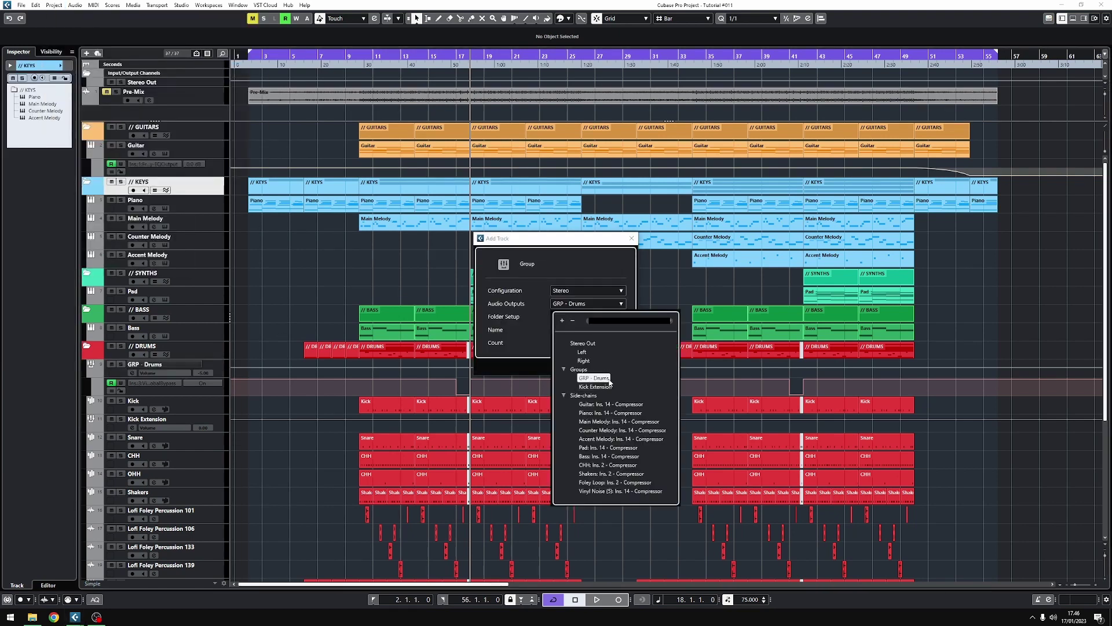
right_click(210, 182)
left_click(249, 231)
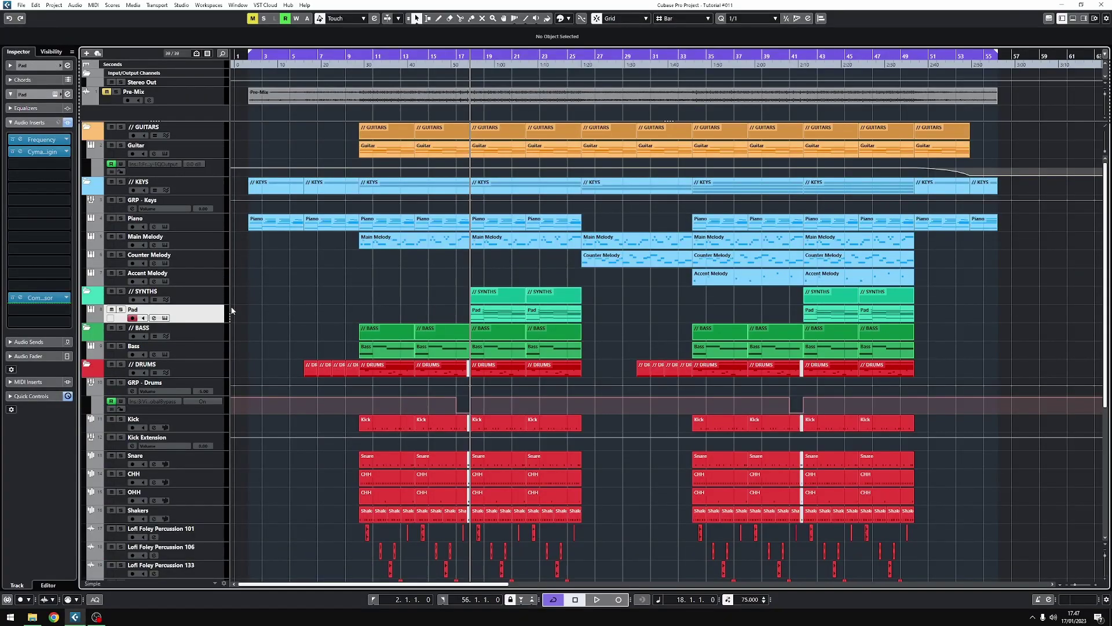
Step: Shrink the track heights so that every track of the project fits in the arrangement
left_click(211, 146)
left_click(218, 347)
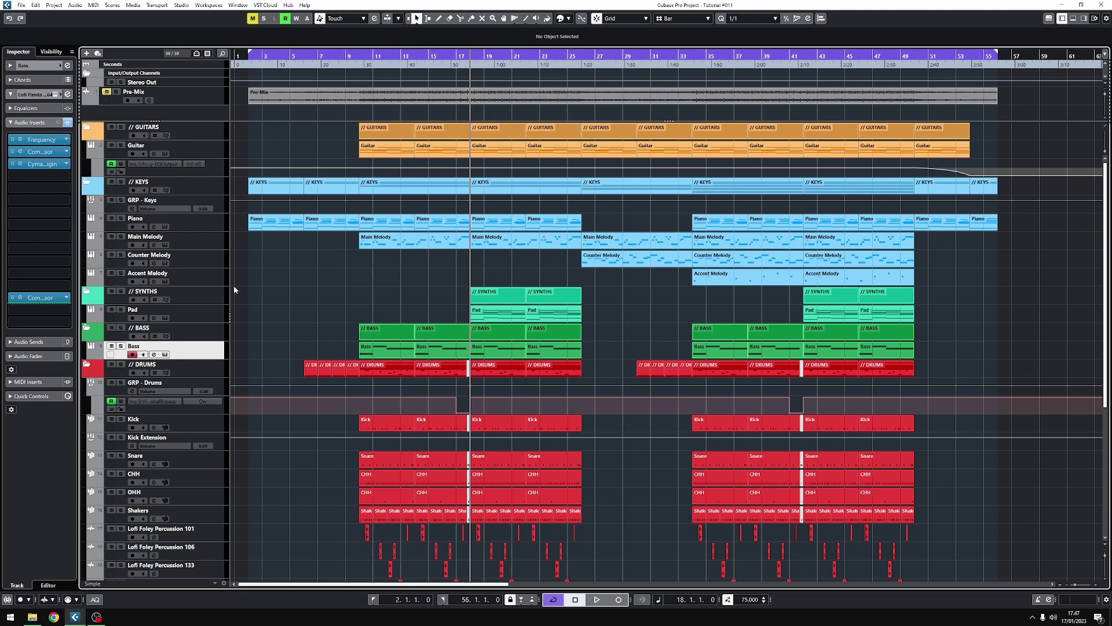
key("ctrl+alt+e")
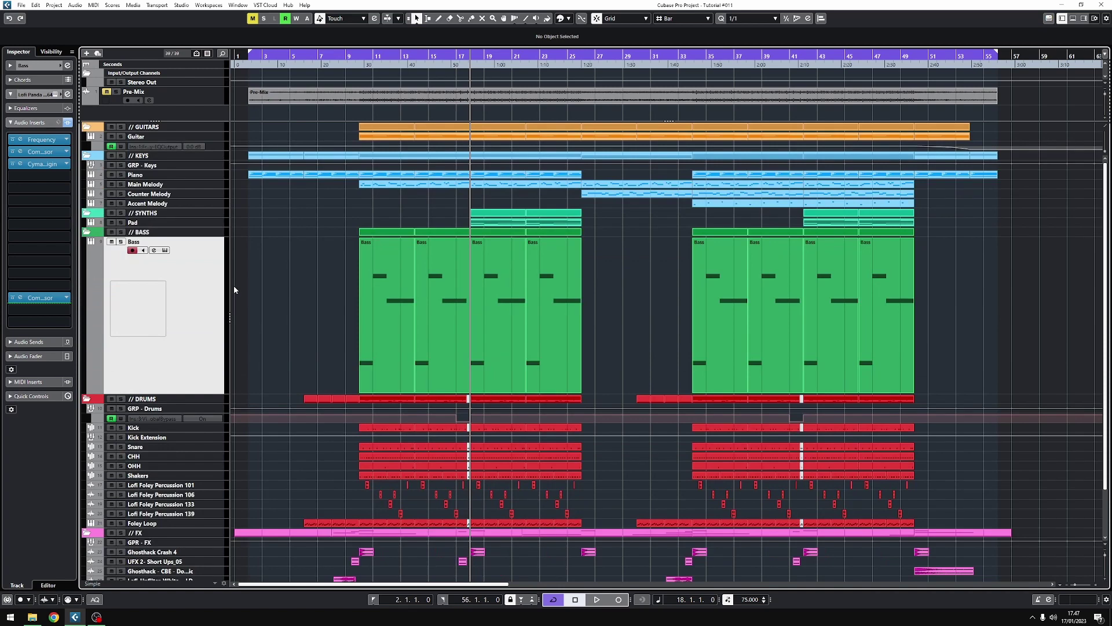
key("ctrl+alt+e")
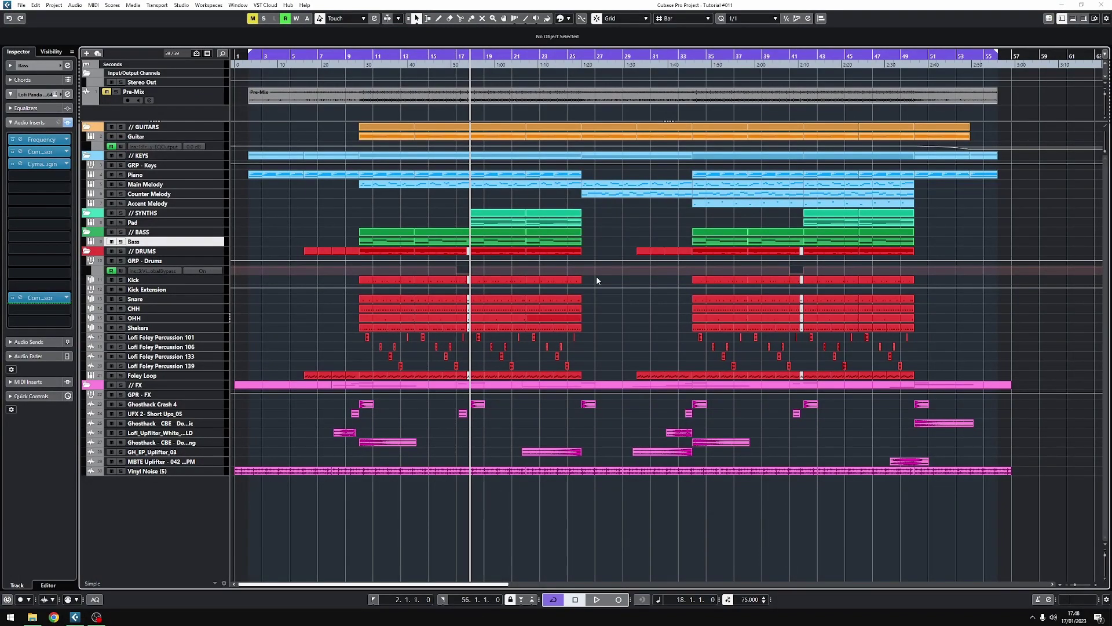
Step: Play the song from about bar 42 and check the channel and Stereo Out levels in the MixConsole
left_click(805, 59)
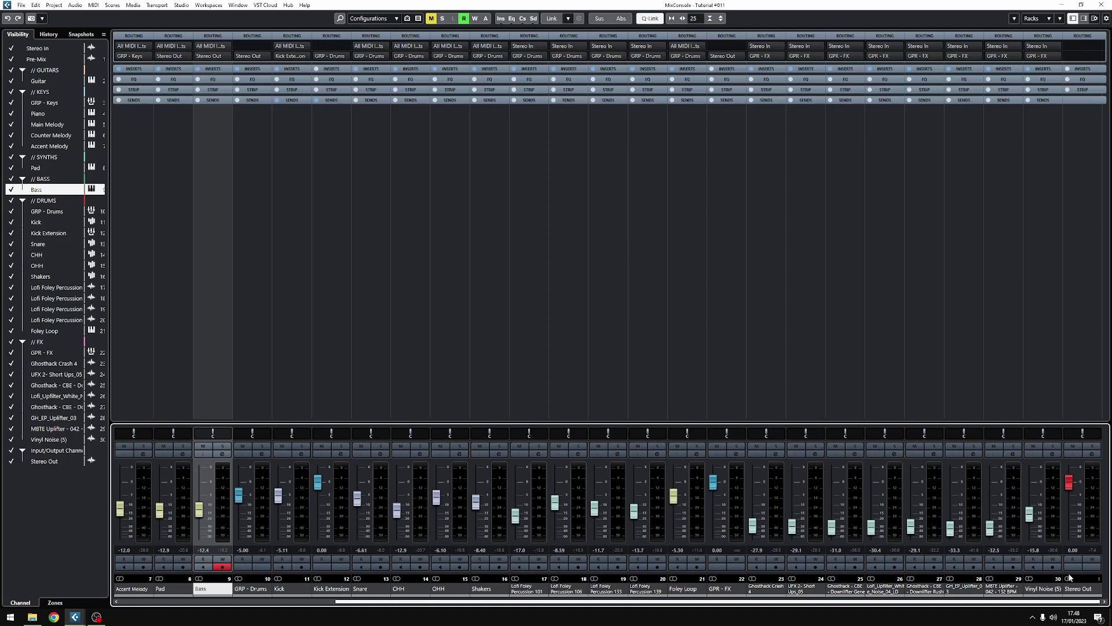
key("space")
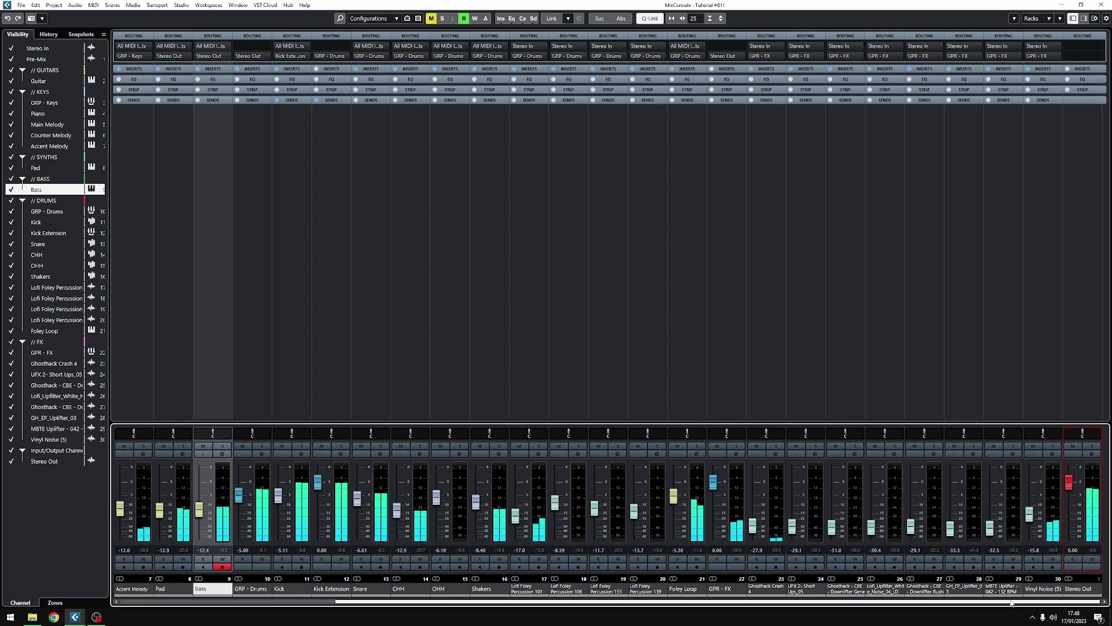
left_click_drag(1008, 604, 794, 603)
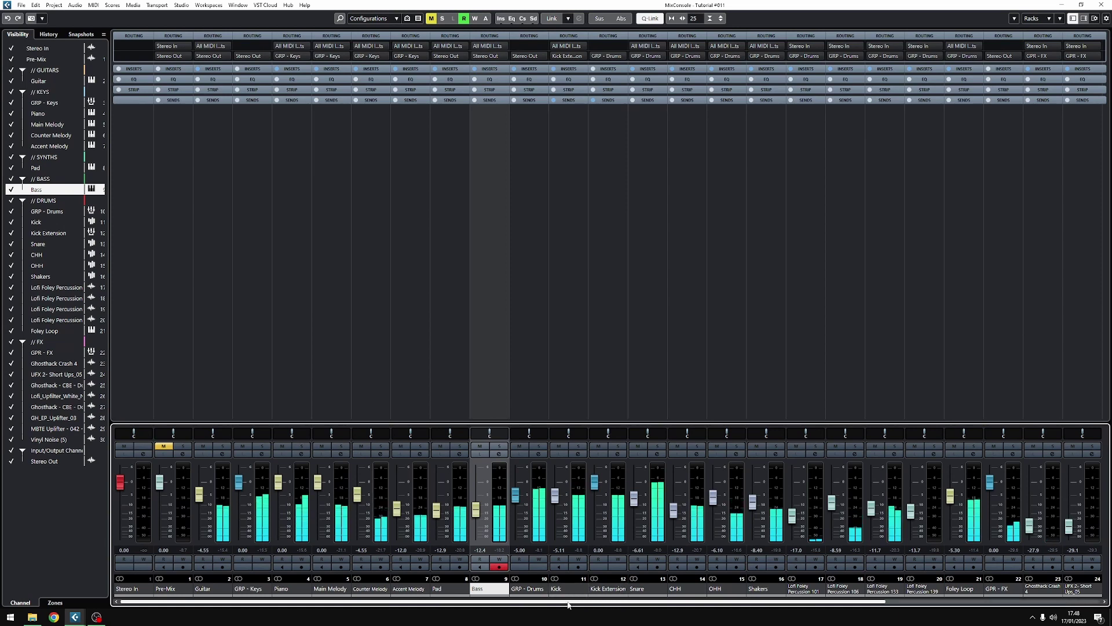
left_click_drag(578, 606, 769, 600)
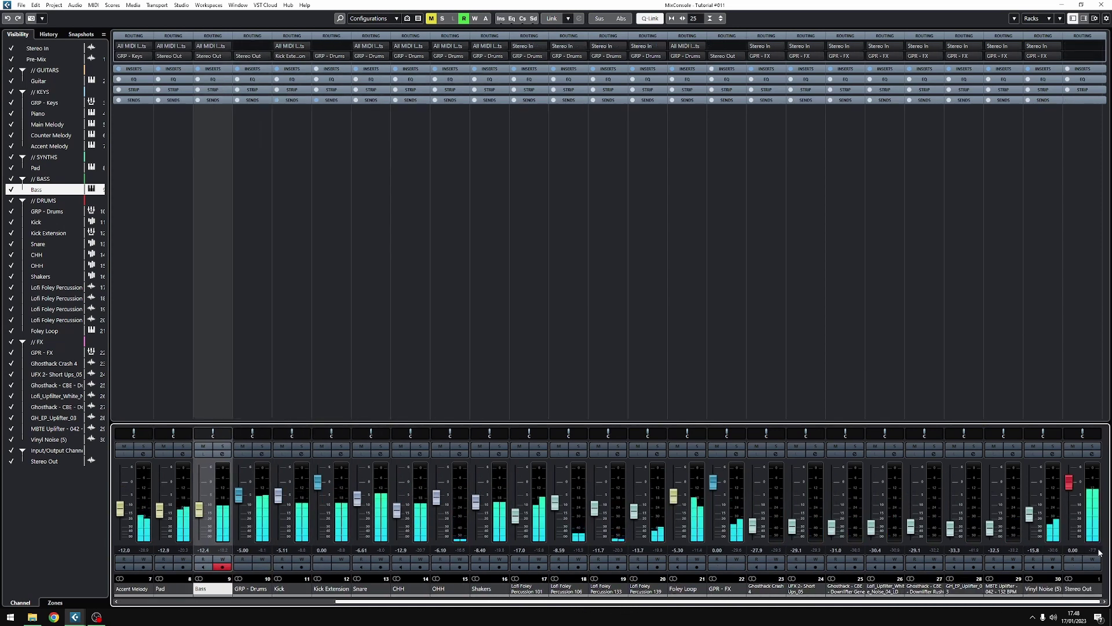
key("space")
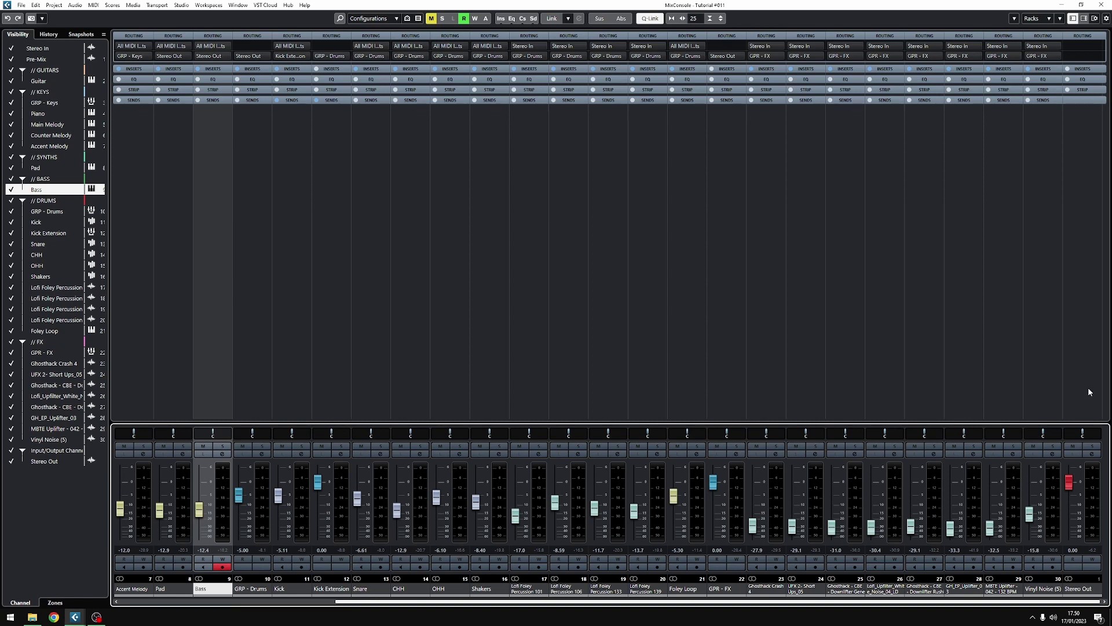
key("F3")
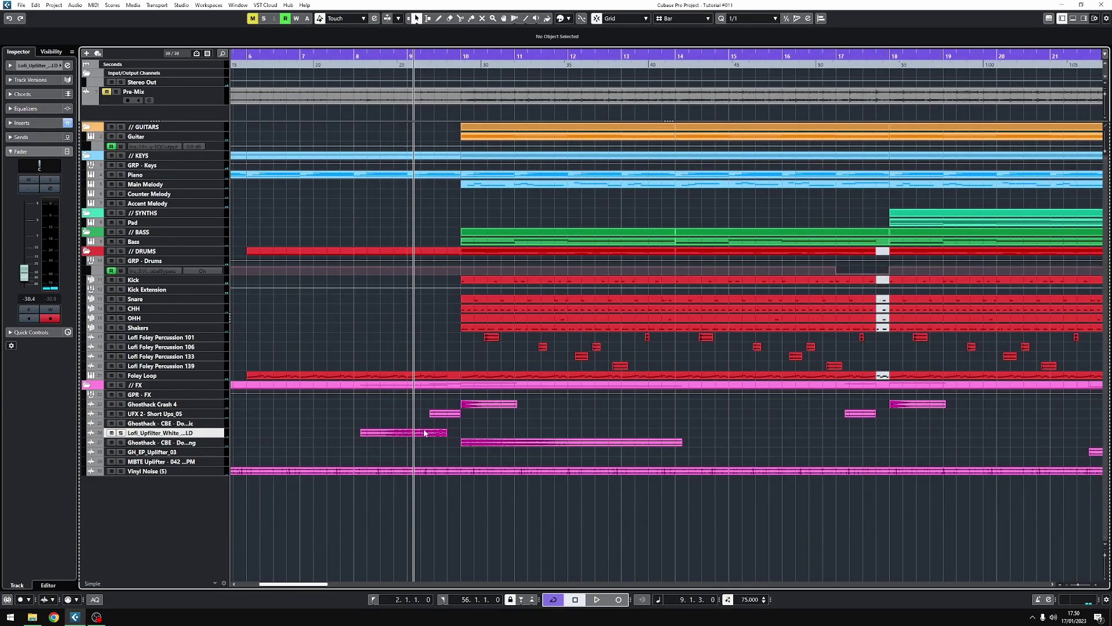
Step: Lower the Lofi_Upfilter_White track's volume to -36.0 dB and play the transition before bar 10
key("space")
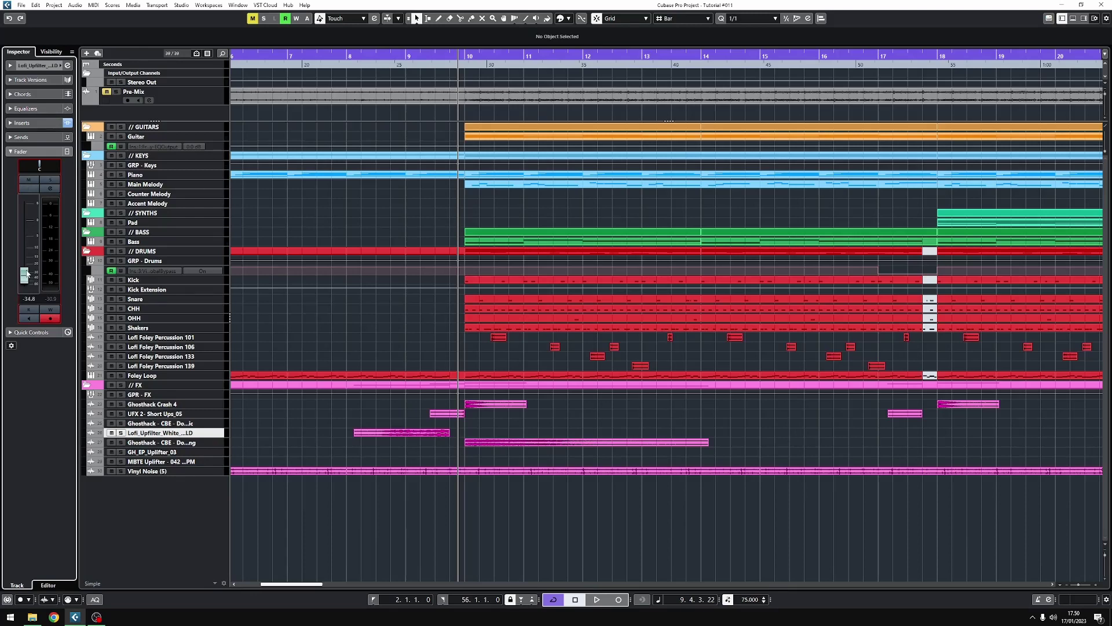
left_click_drag(26, 274, 28, 279)
left_click(412, 69)
key("space")
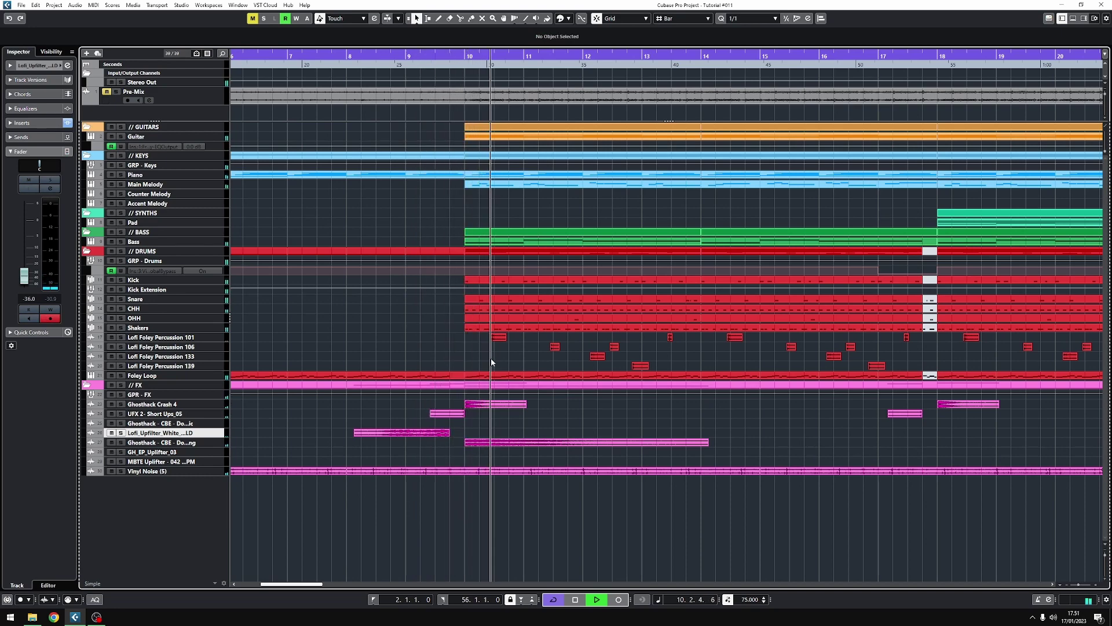
Step: Lower the Guitar track's volume to -8.59 dB while the song plays
scroll(465, 338, "down", 2)
scroll(446, 340, "down", 2)
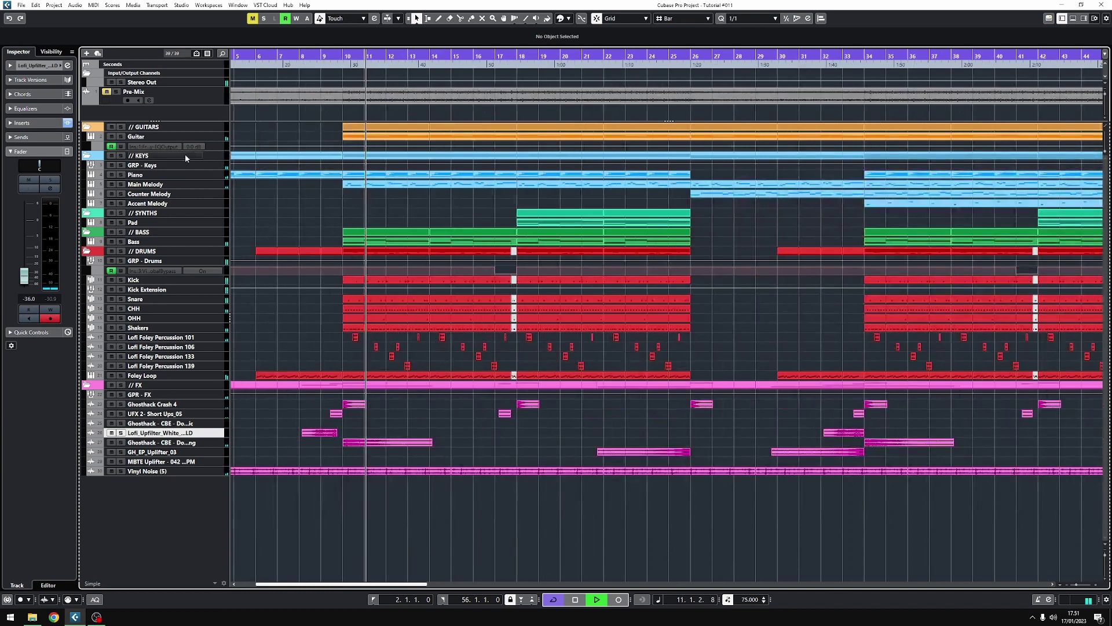
left_click(174, 136)
left_click(46, 356)
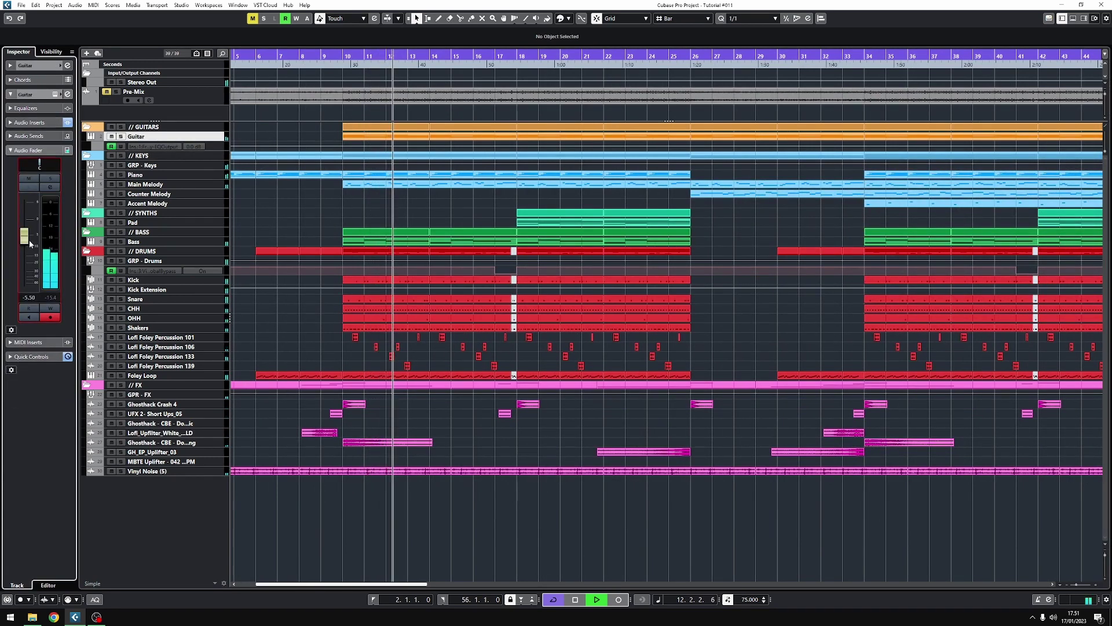
mouse_move(29, 240)
left_mouse_down()
mouse_move(29, 256)
mouse_move(38, 247)
left_mouse_up()
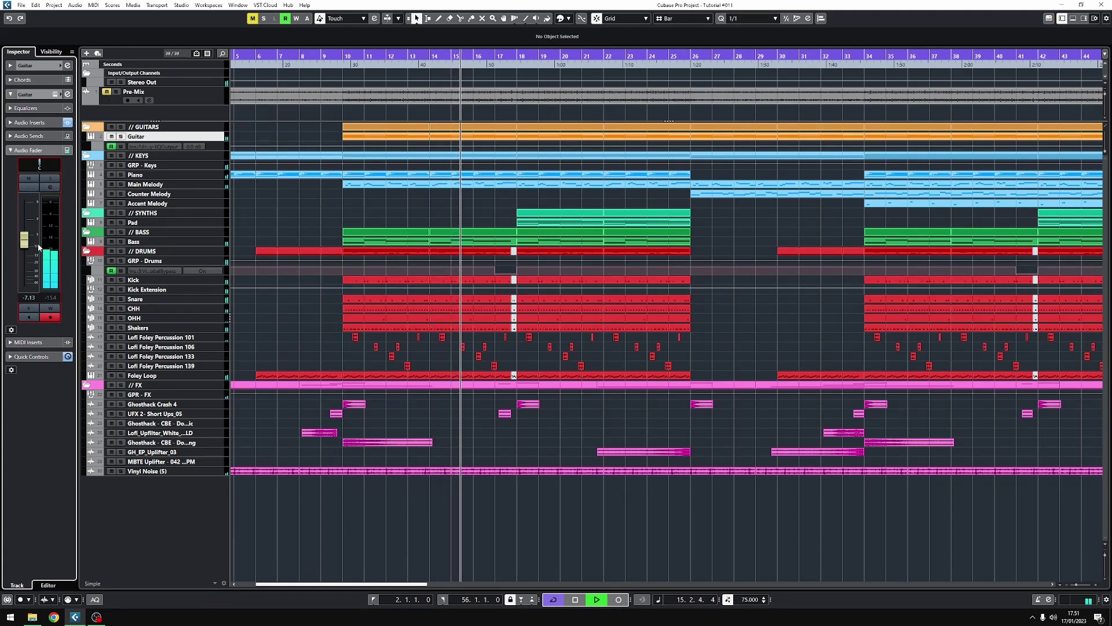
left_click_drag(38, 247, 25, 245)
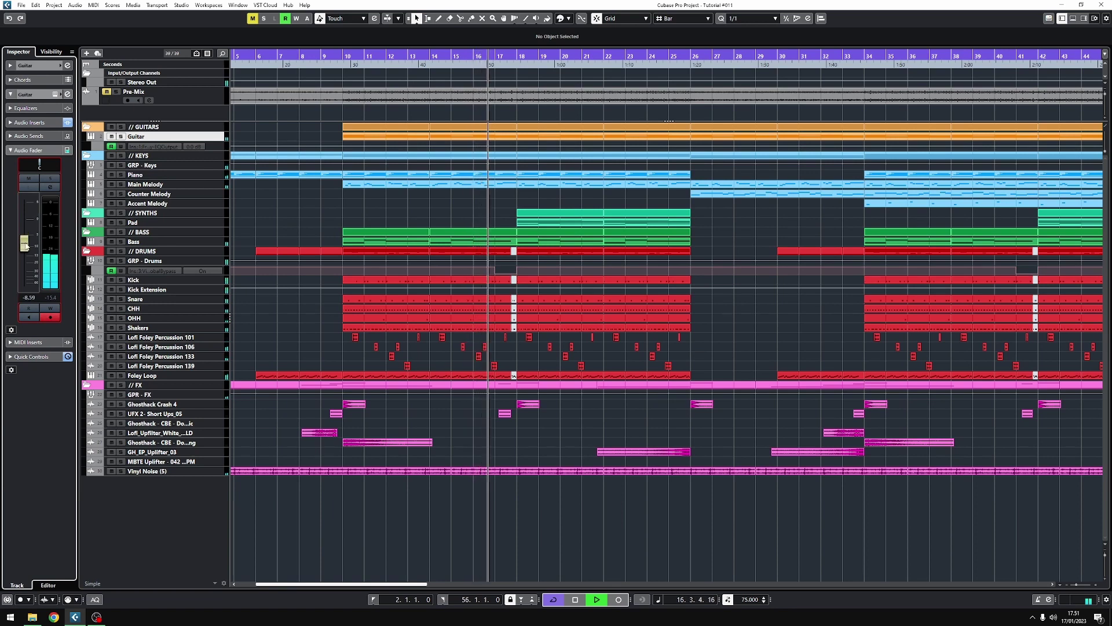
Step: Set the Piano track's volume to 1.81 dB and the Pad track's volume to -13.4 dB while the song plays
left_click(155, 176)
left_click_drag(30, 224, 30, 221)
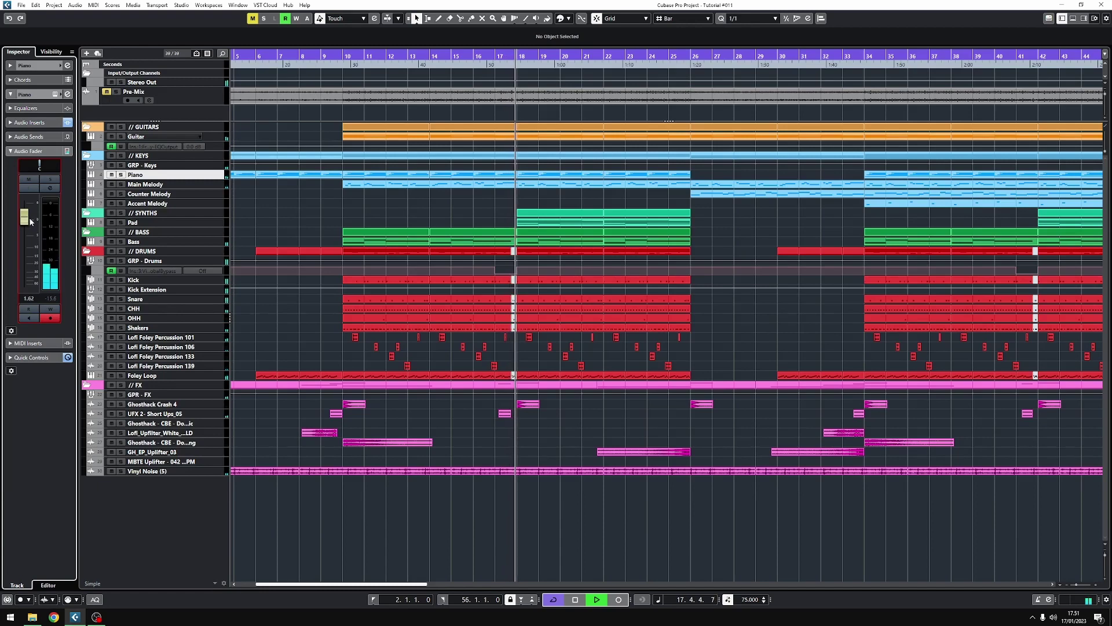
left_click_drag(31, 222, 33, 319)
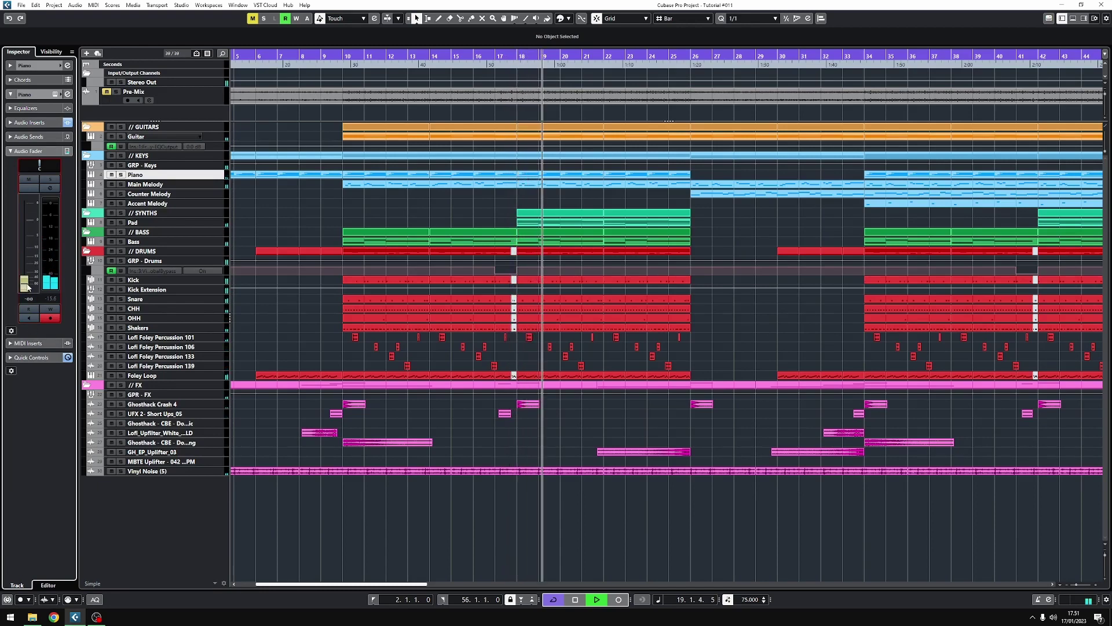
left_click_drag(26, 286, 33, 222)
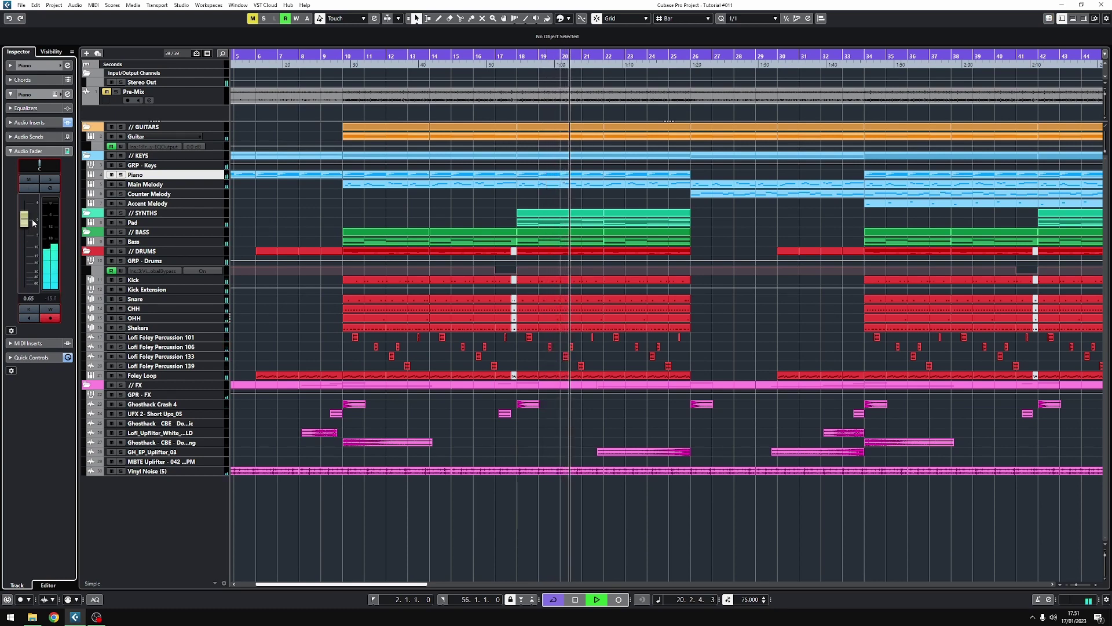
left_click(113, 225)
left_click_drag(28, 256, 29, 257)
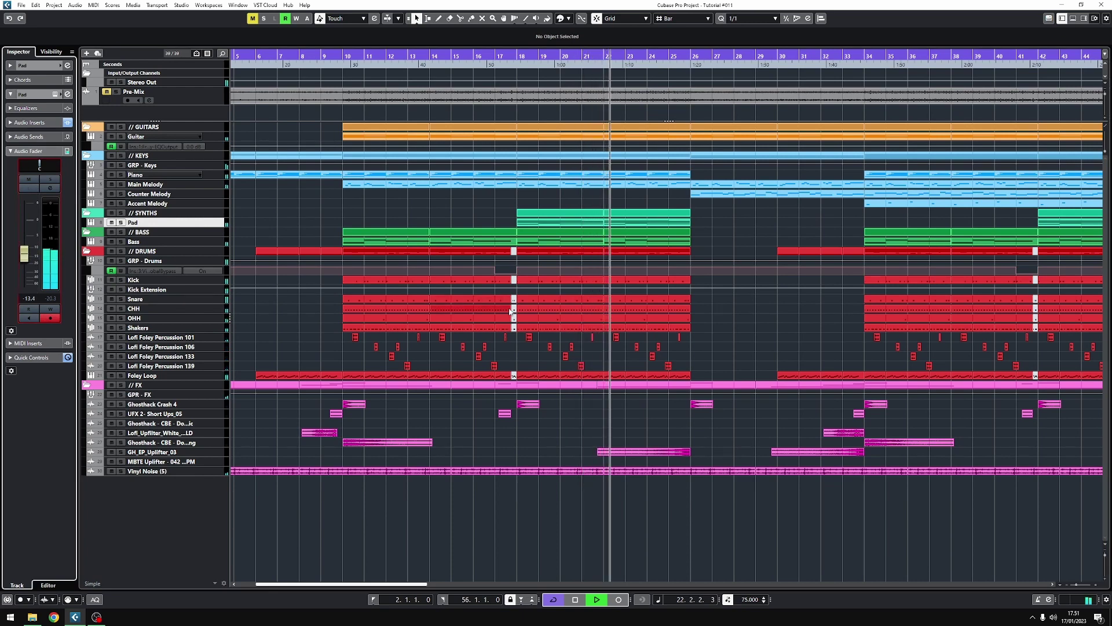
left_click(151, 175)
left_click_drag(25, 217, 25, 216)
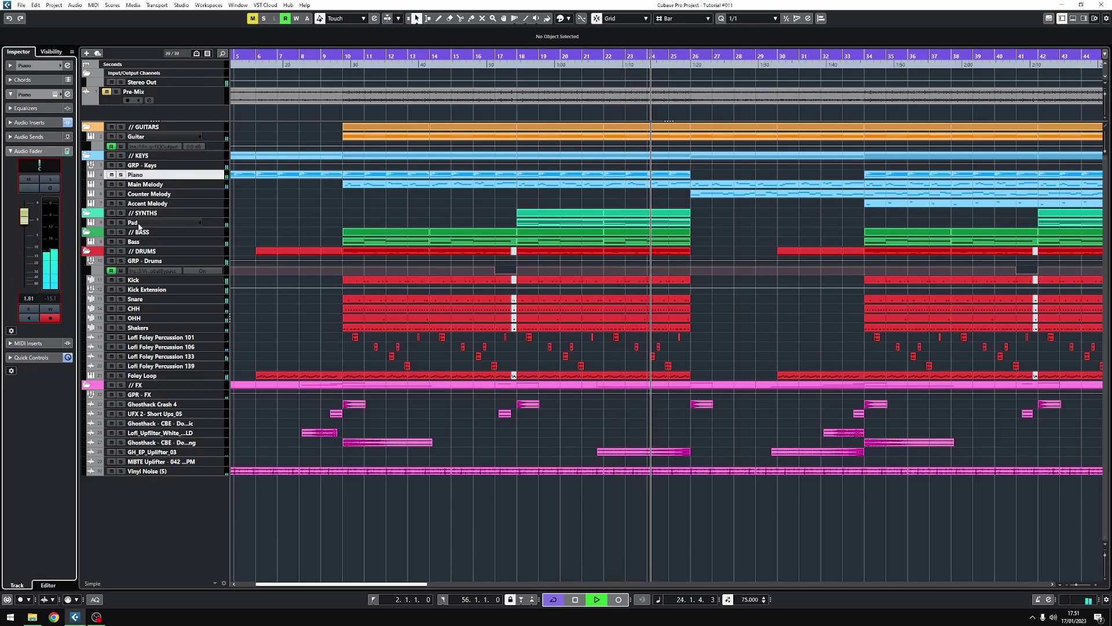
Step: Lower the Guitar track's volume to -9.17 dB and set the Bass track's volume to -13.4 dB during playback
left_click(151, 137)
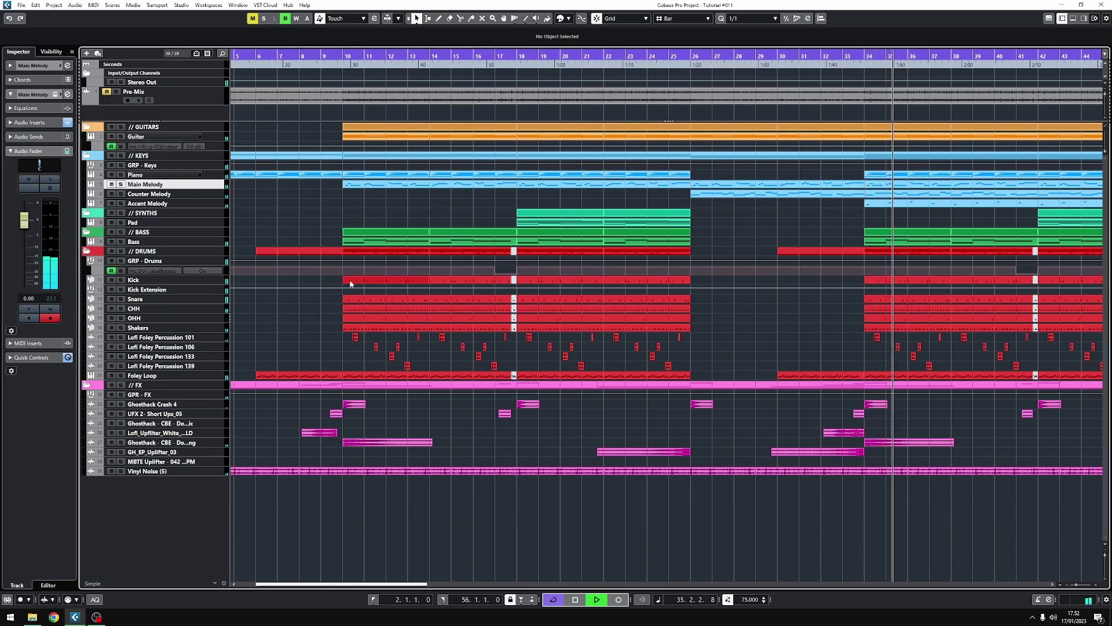
left_click(139, 241)
left_click_drag(28, 259, 28, 260)
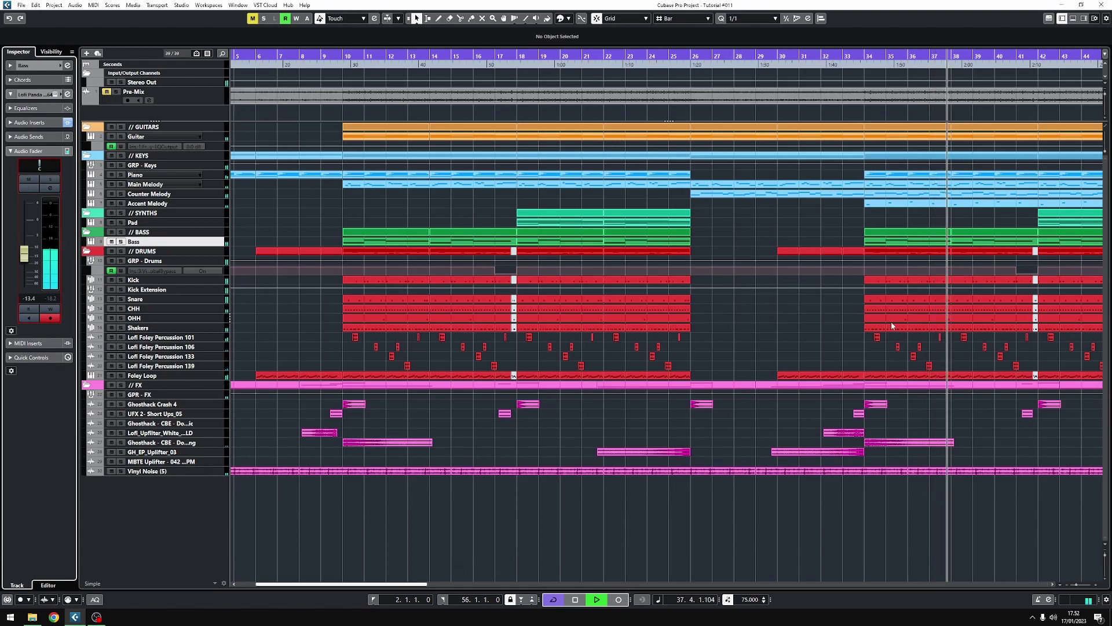
Step: Play the song from bar 42 and review the volume levels of the Counter Melody, Guitar, Piano, Pad and Bass tracks
left_click(1044, 56)
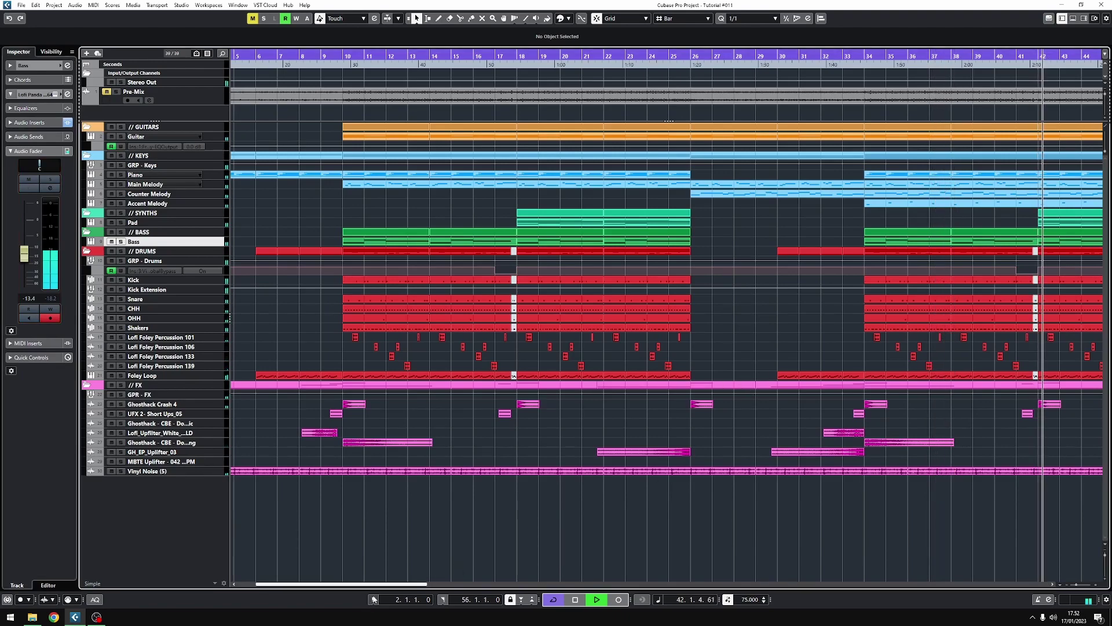
left_click_drag(382, 584, 468, 586)
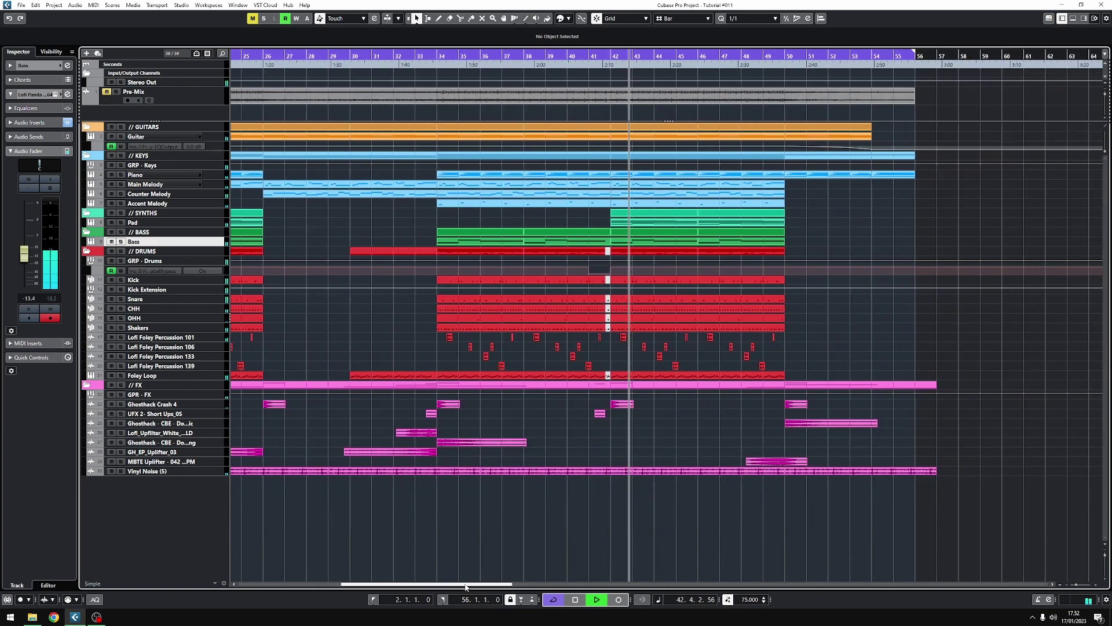
left_click(144, 194)
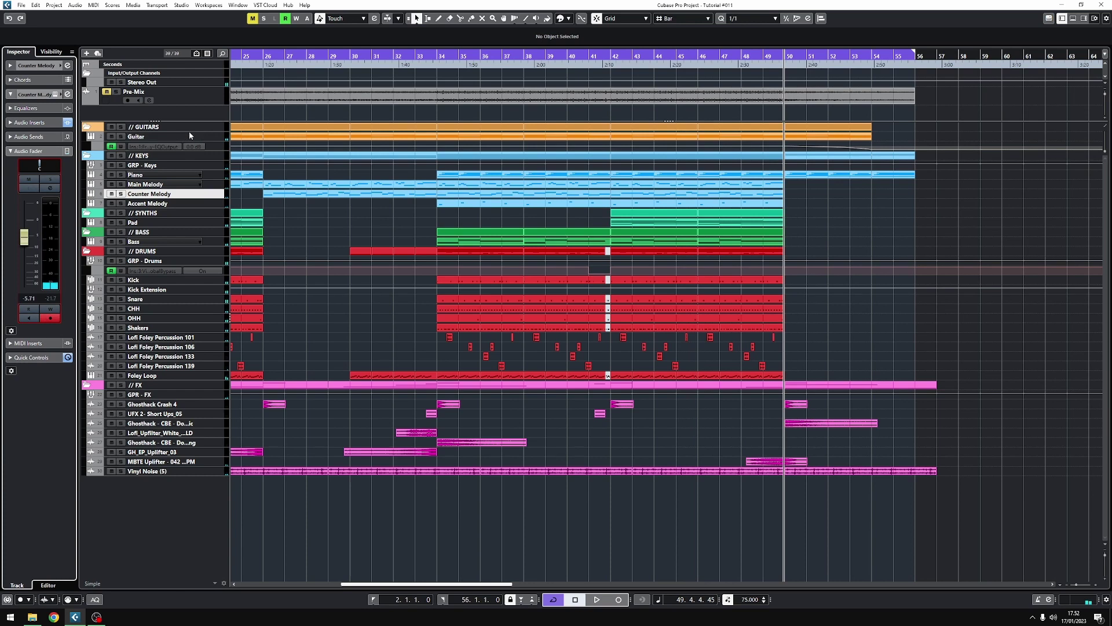
left_click(197, 137)
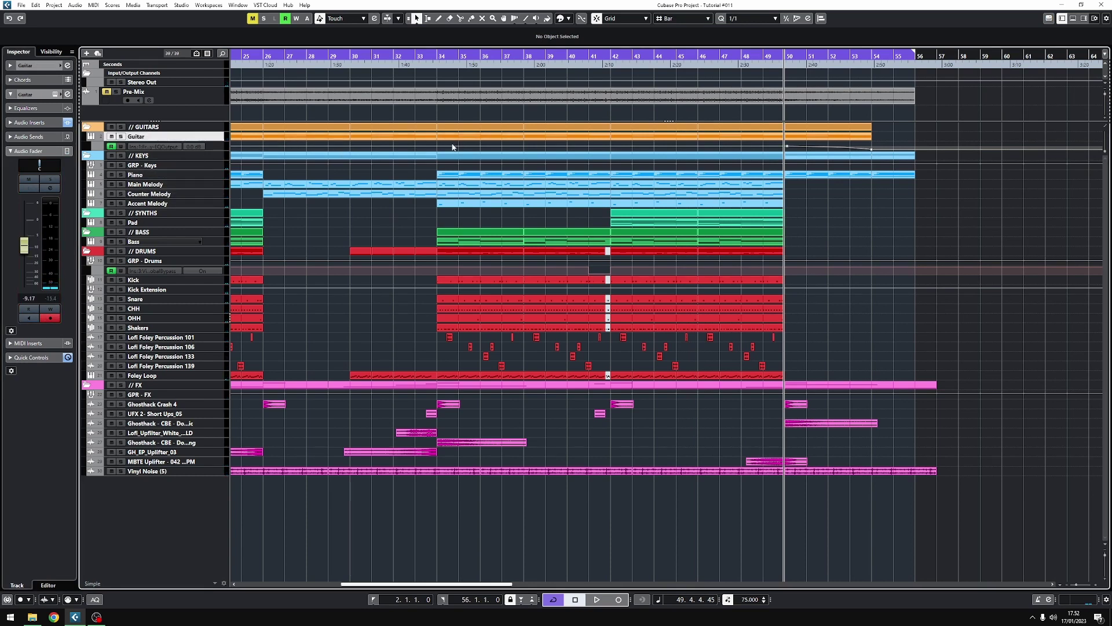
left_click(157, 174)
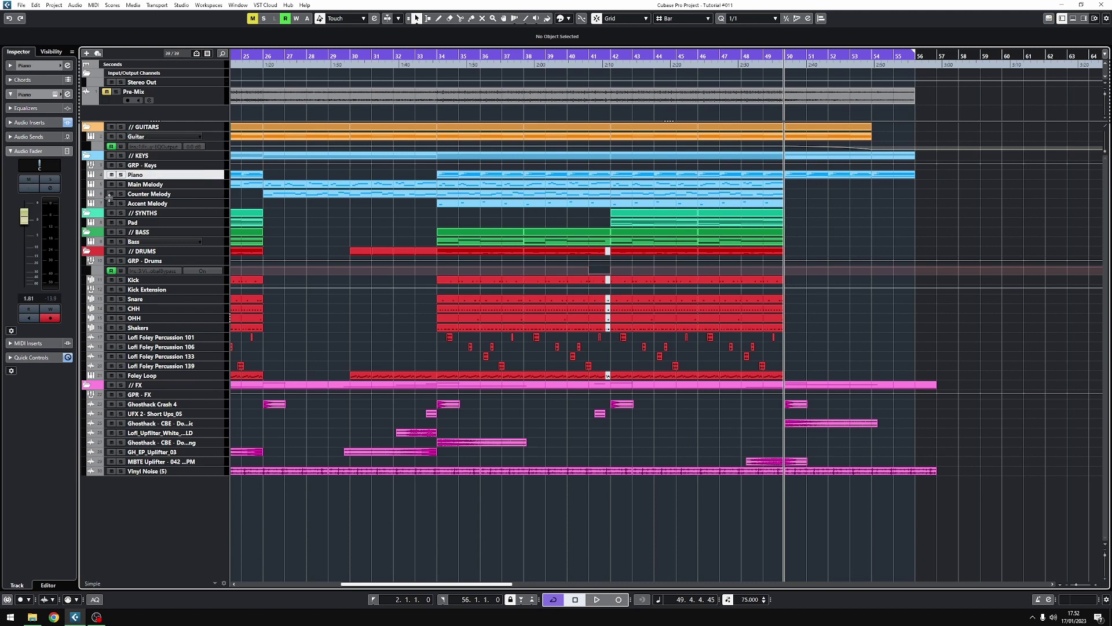
left_click(143, 223)
left_click(141, 241)
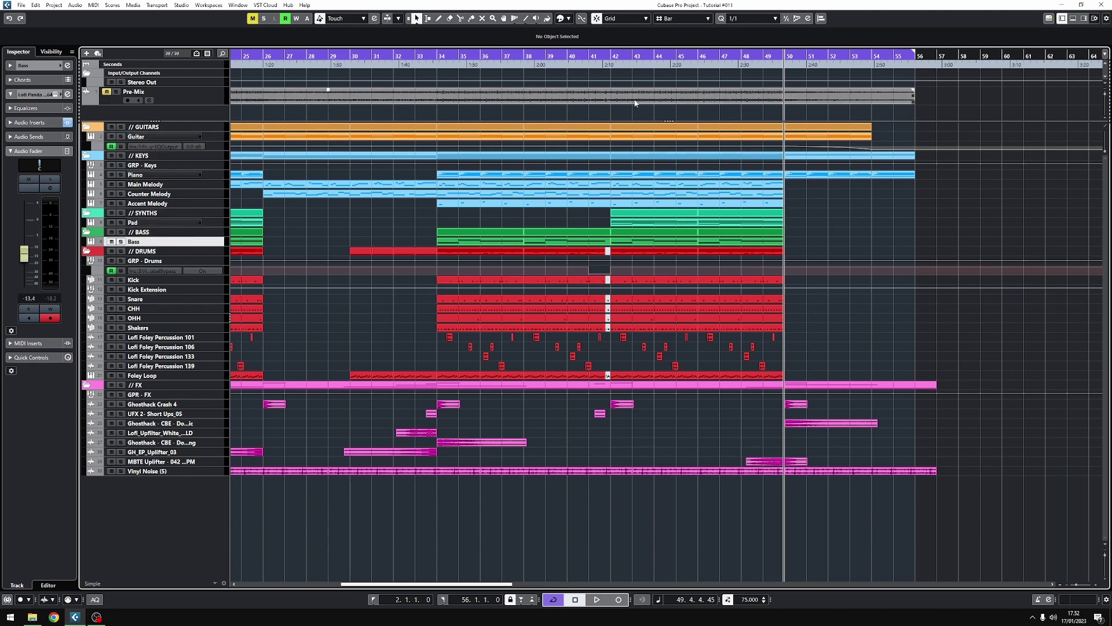
left_click(140, 195)
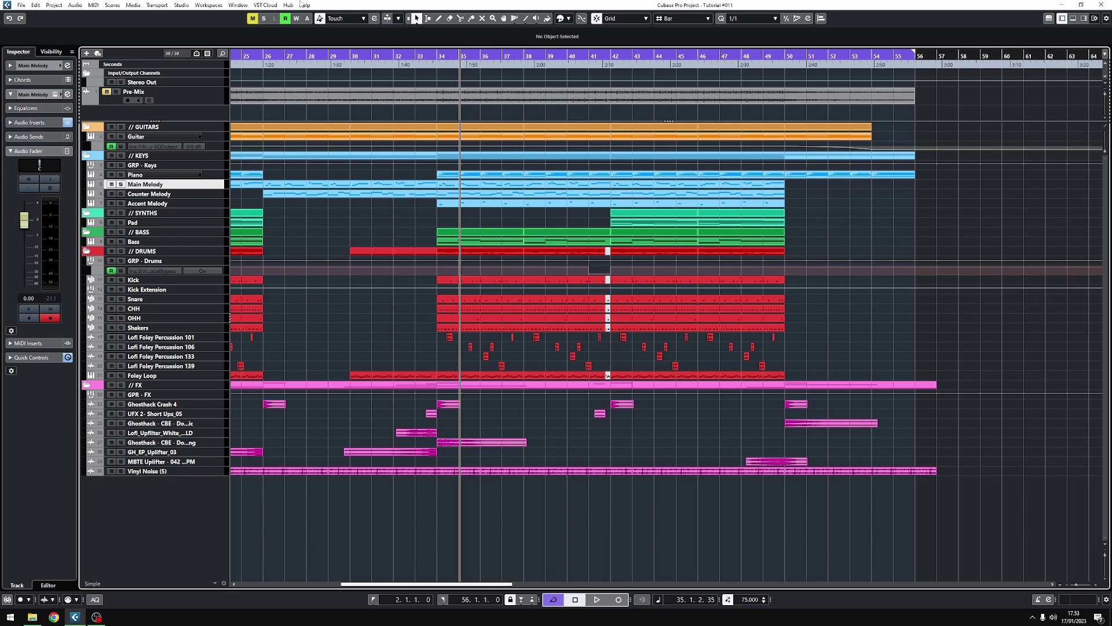
Step: Insert the MonoToStereo effect in the Kick track's second insert slot and keep its default settings
left_click(145, 280)
left_click(66, 262)
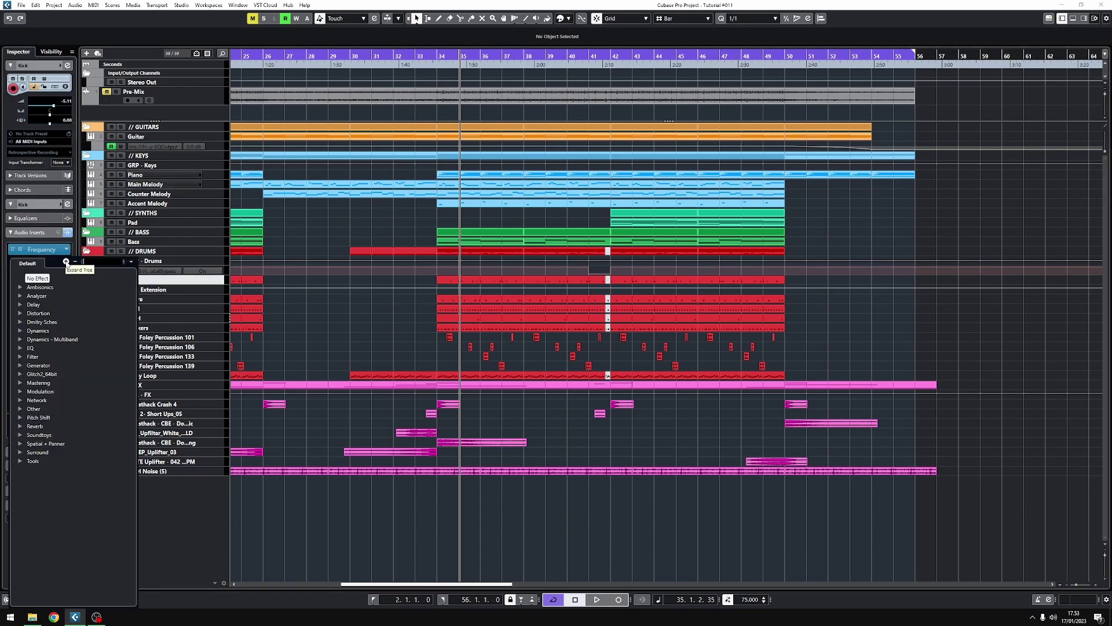
type("monoto")
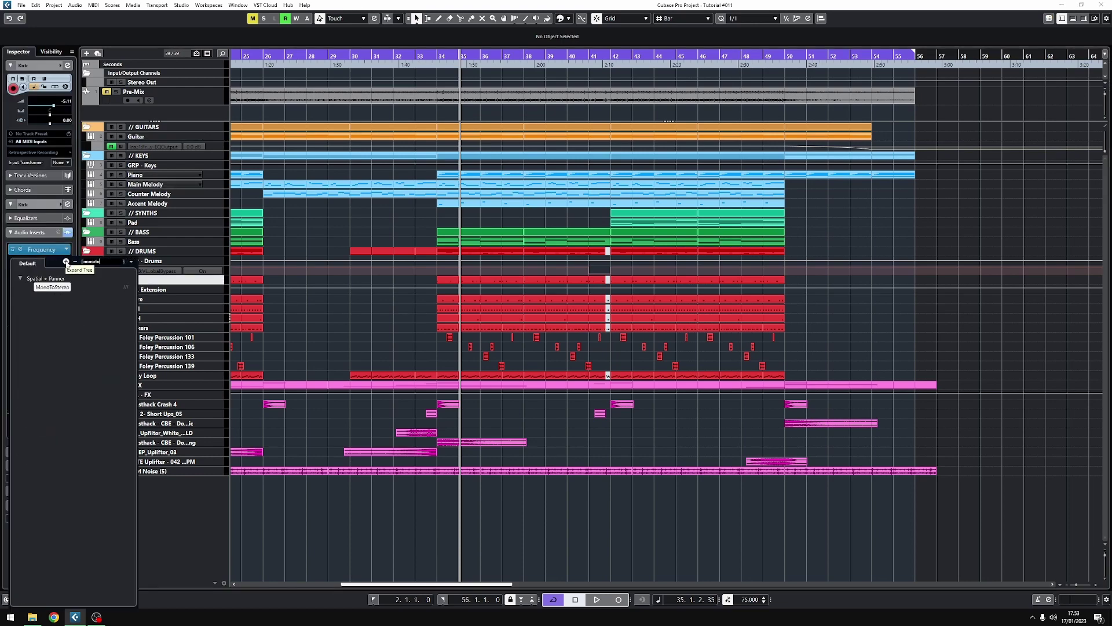
key("Return")
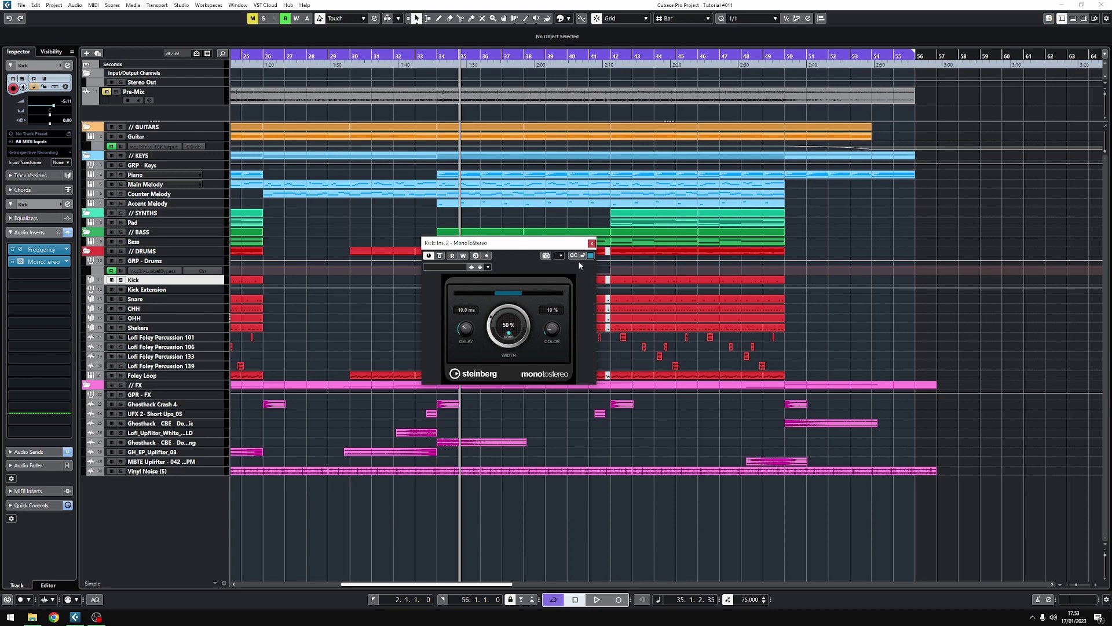
left_click(591, 243)
Step: Insert the MonoToStereo effect with default settings in the Bass track's fourth insert slot
left_click(151, 241)
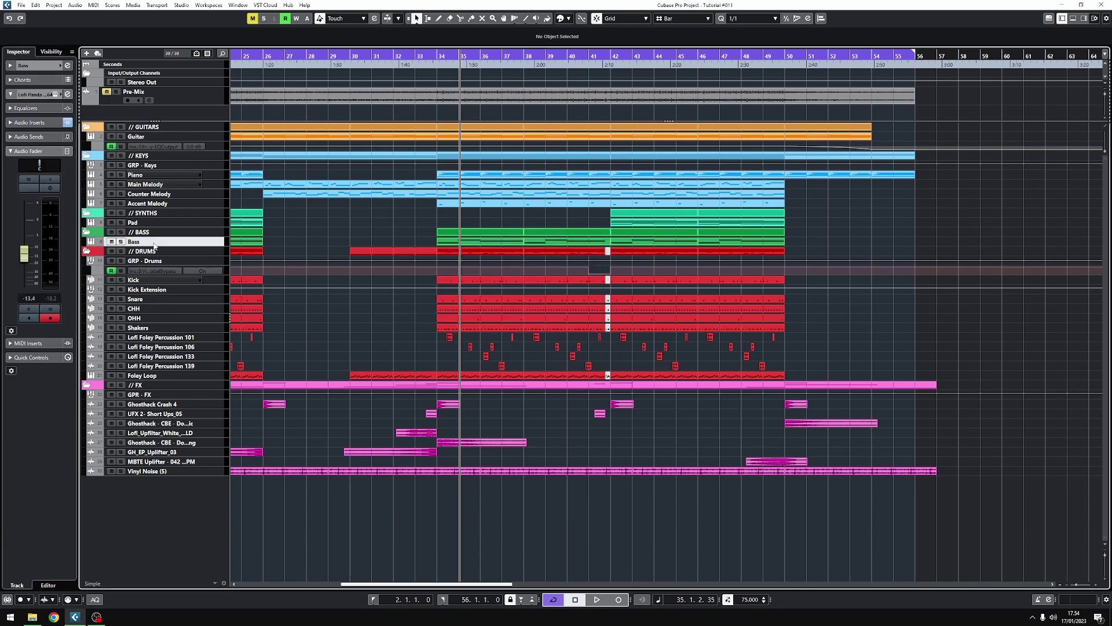
left_click(27, 124)
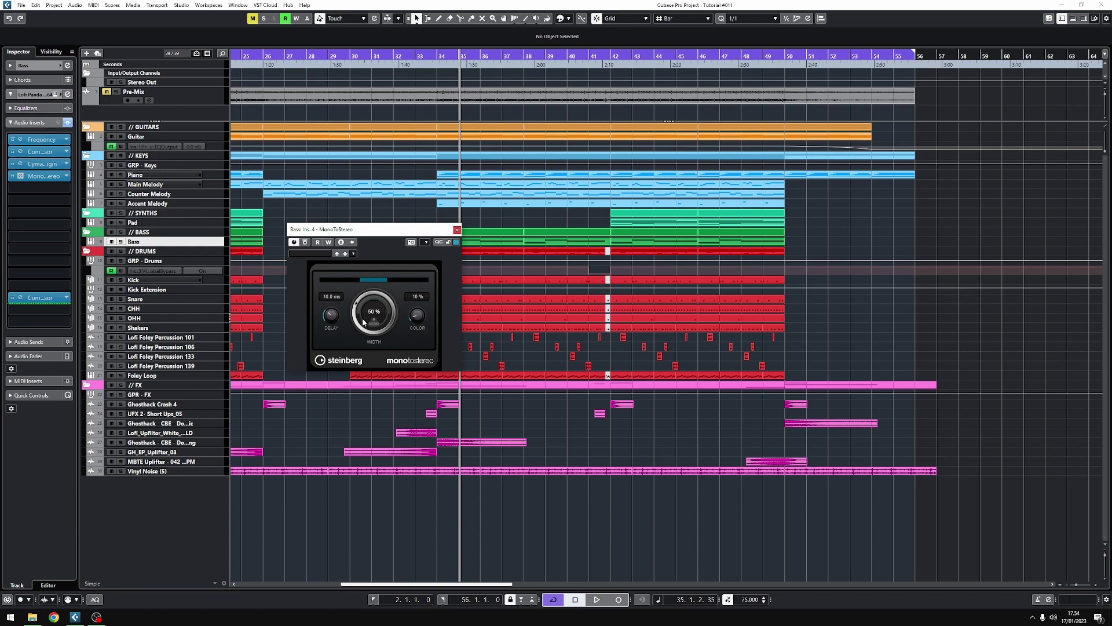
left_click(457, 229)
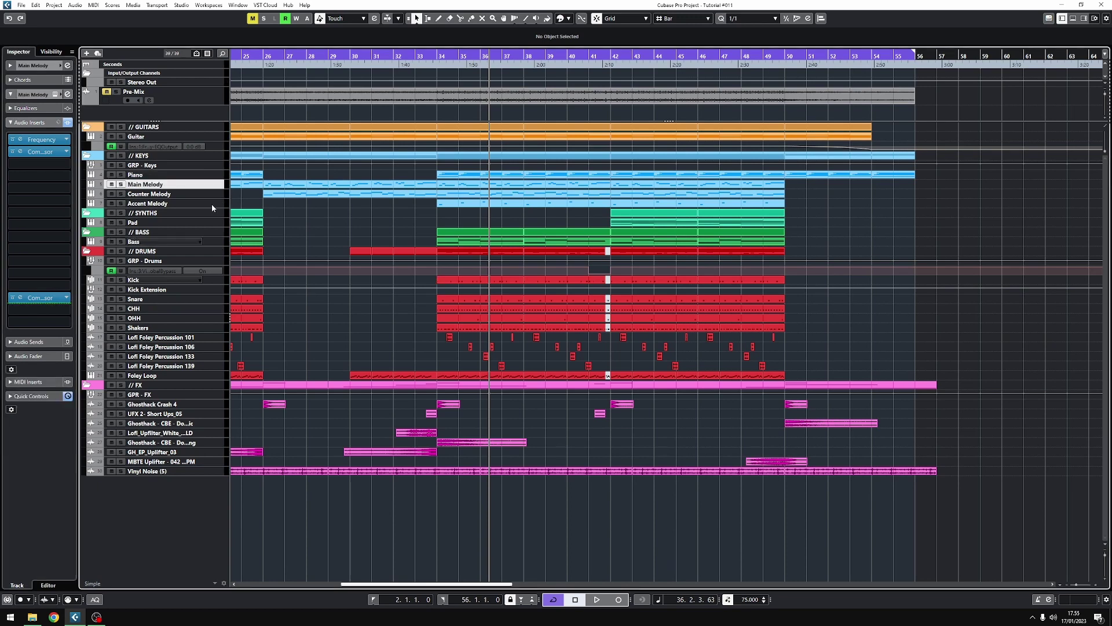
Step: Play the Main, Counter and Accent Melody tracks in solo and pan the Counter Melody to L45
left_click(213, 206, "shift")
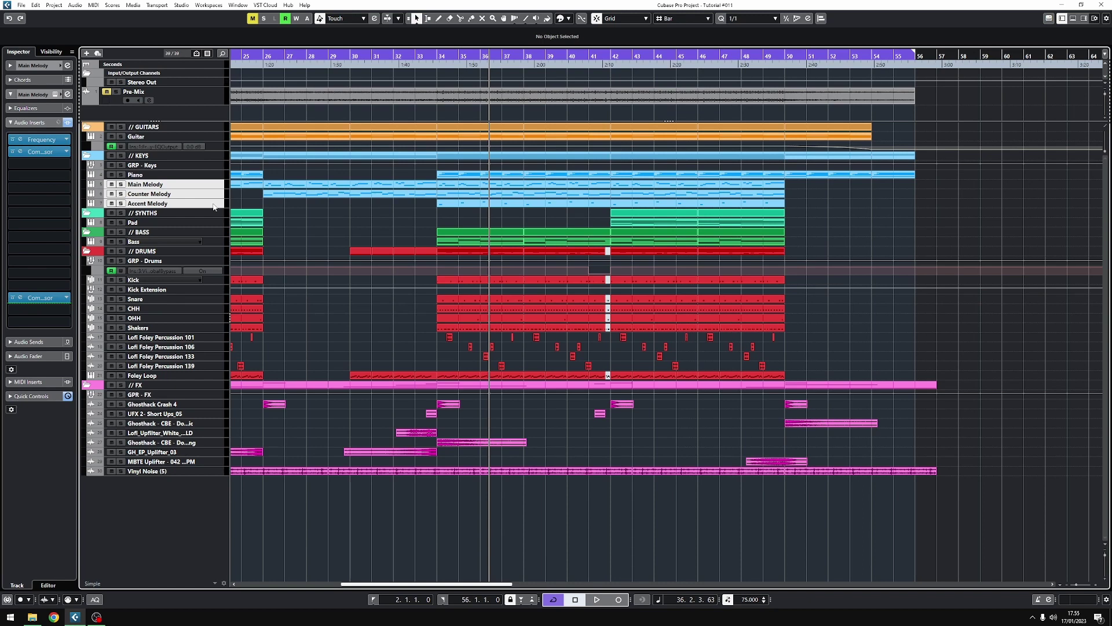
left_click(211, 183)
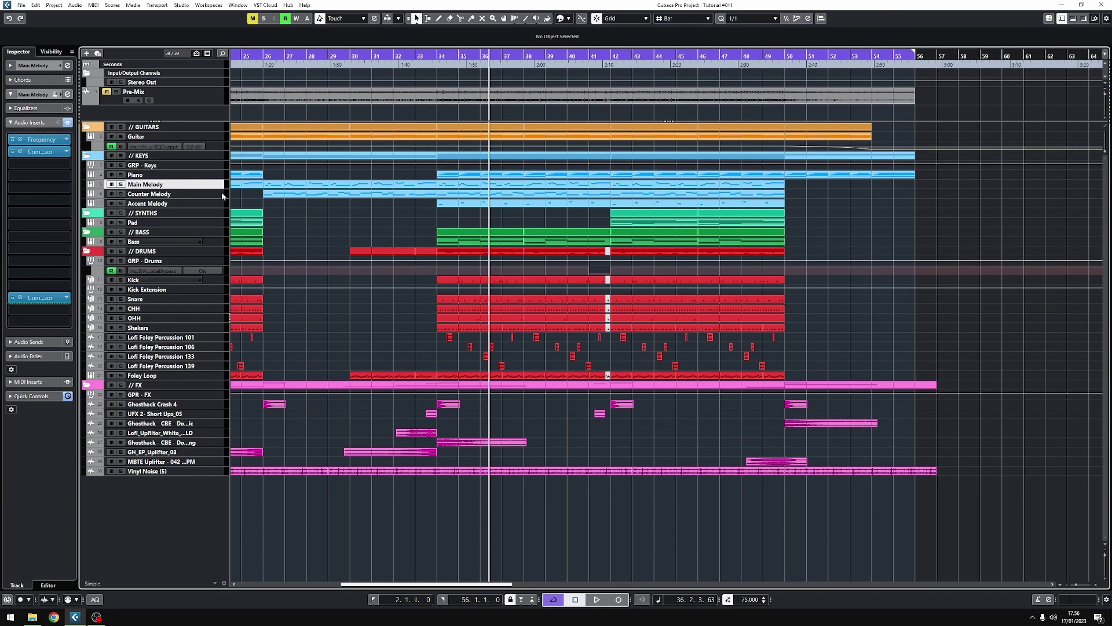
left_click(216, 193)
left_click(36, 123)
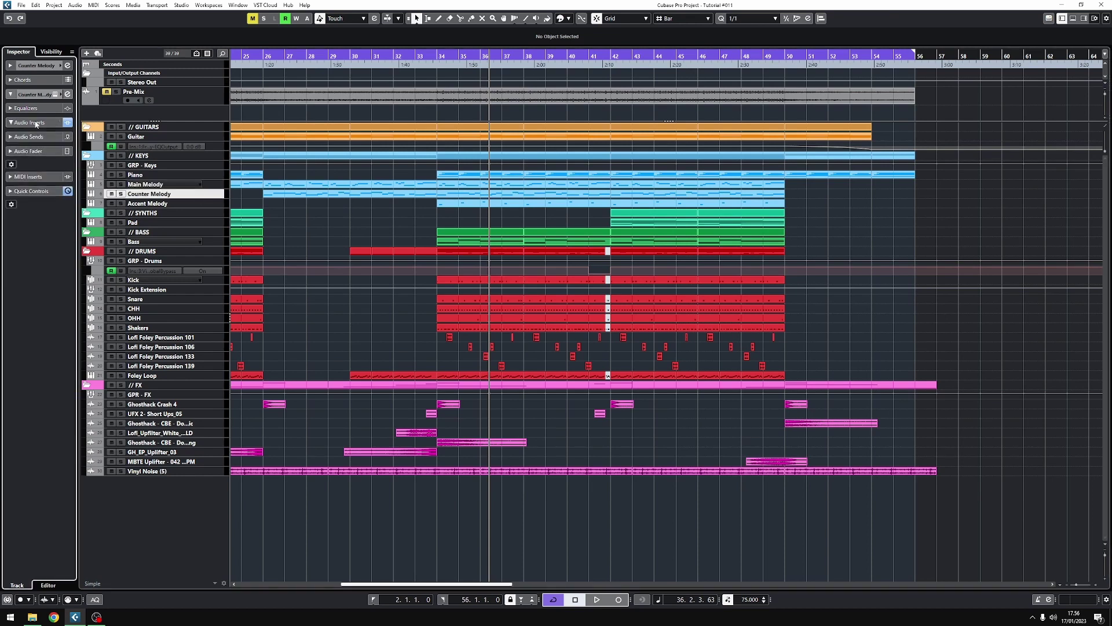
left_click(36, 151)
key("space")
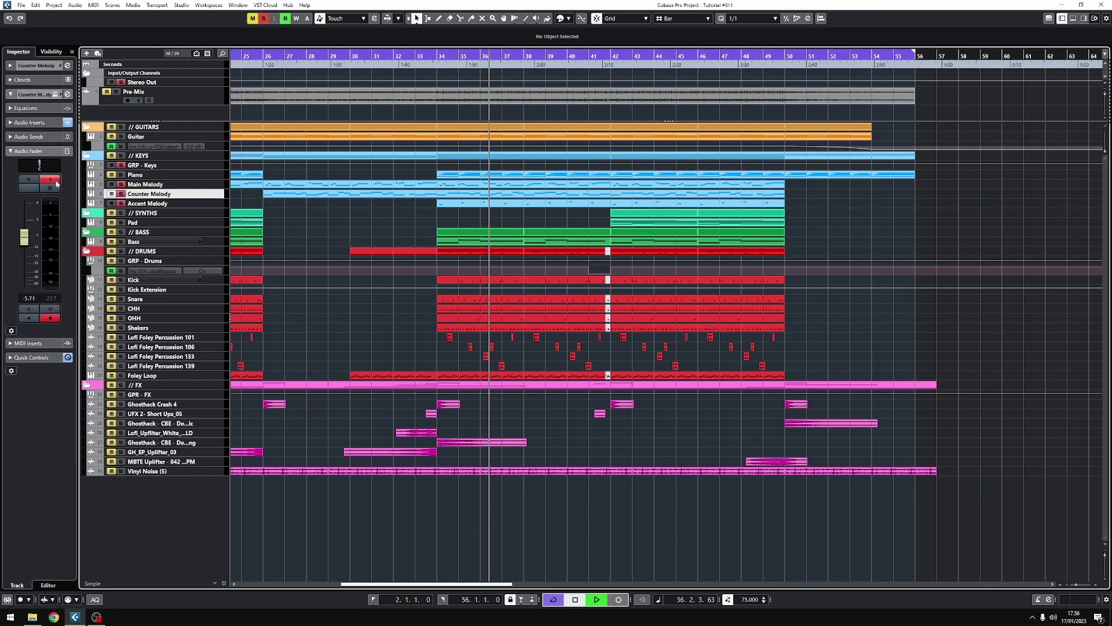
key("s")
left_click_drag(40, 166, 33, 166)
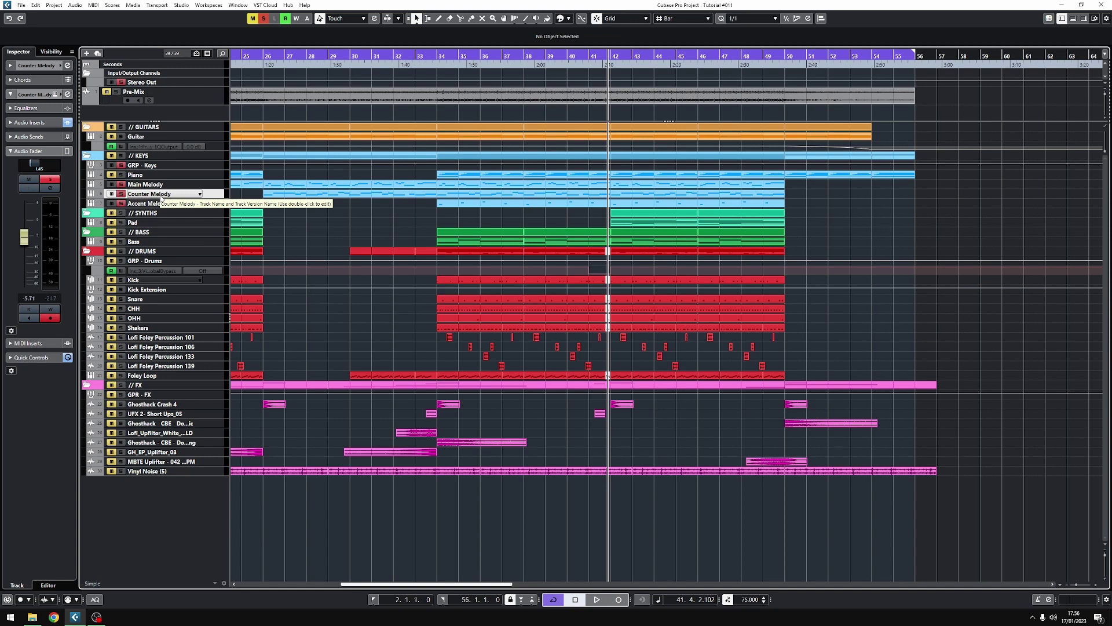
Step: Pan the Accent Melody track to R64 while the soloed melodies play, auditioning it without the Main Melody
left_click(162, 205)
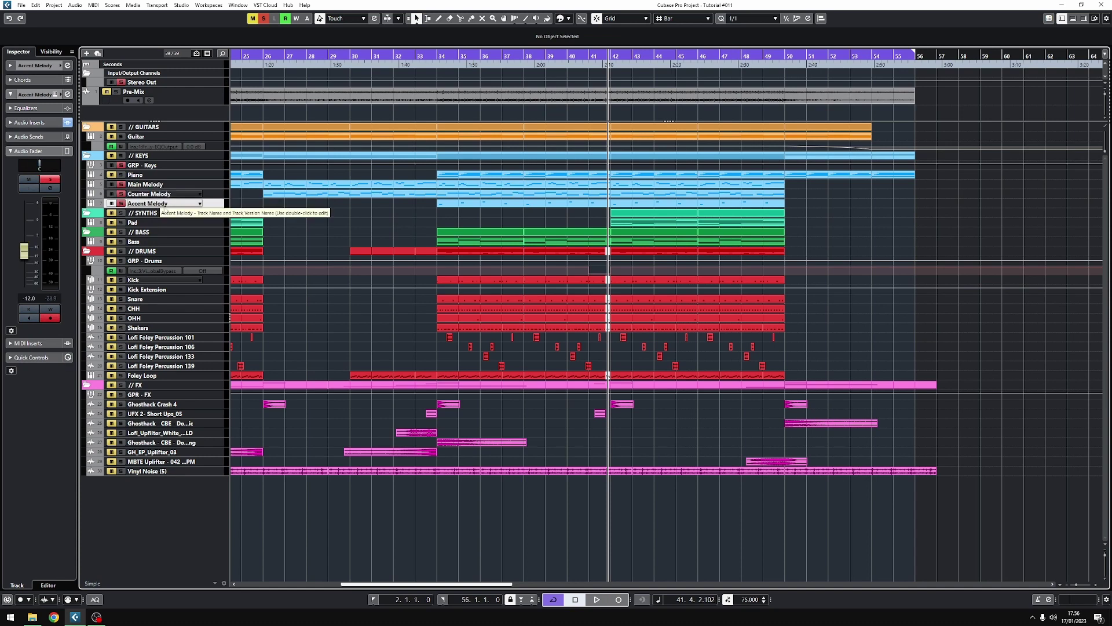
key("space")
left_click_drag(44, 167, 55, 166)
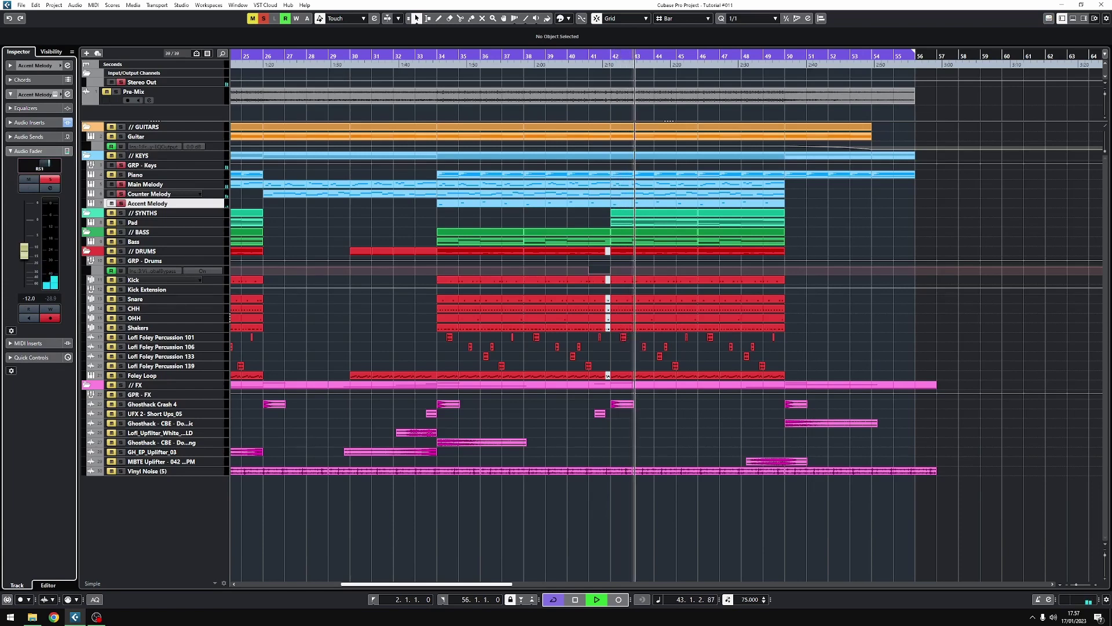
left_click_drag(55, 167, 55, 167)
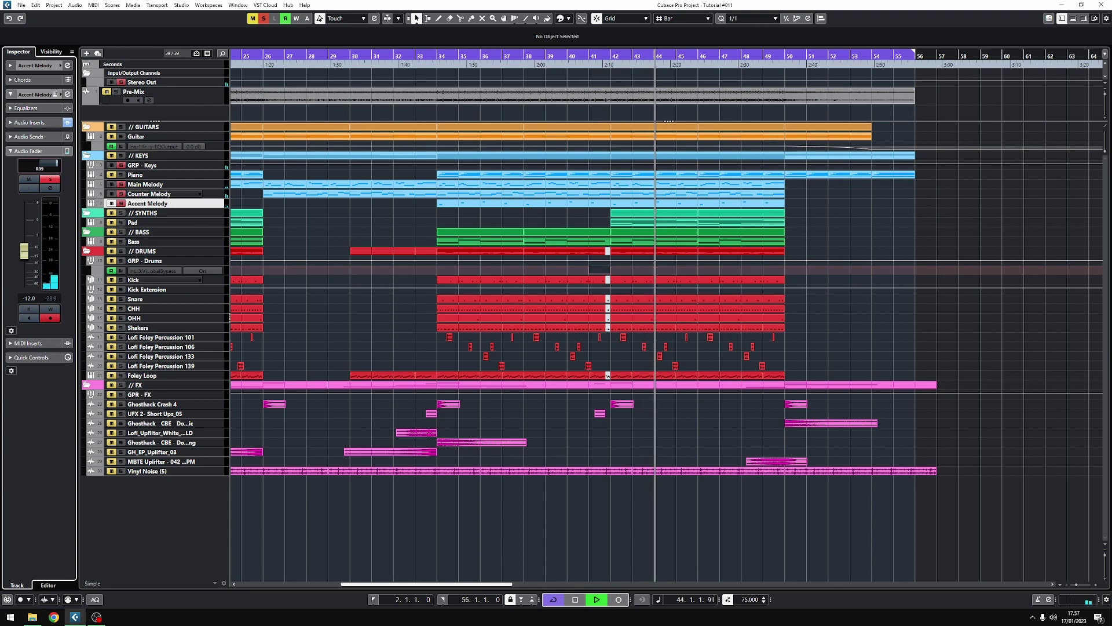
left_click(121, 185)
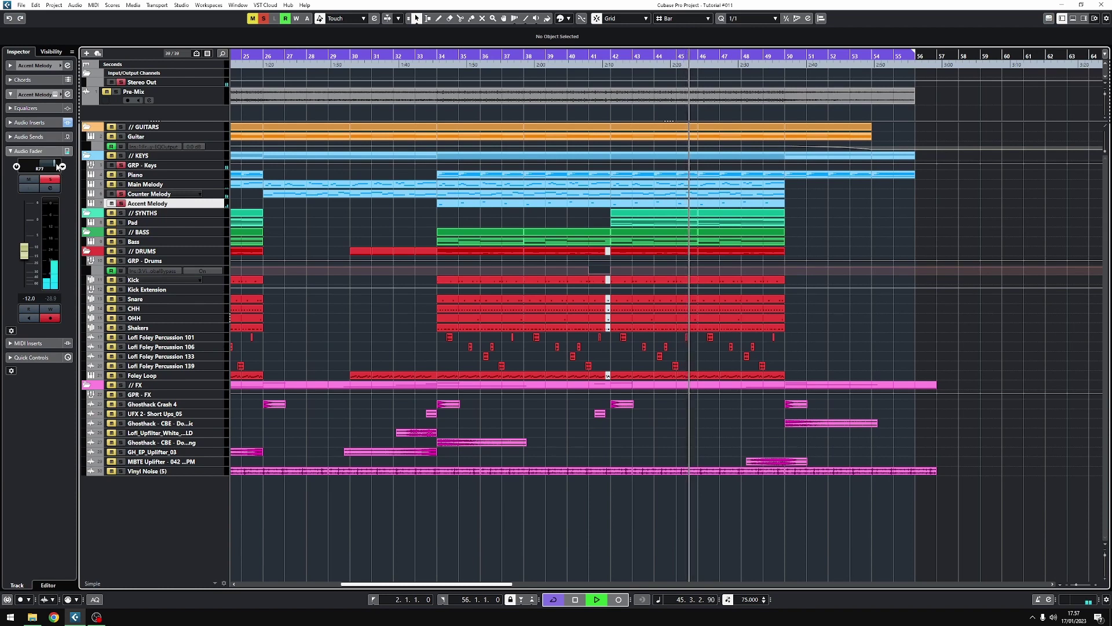
left_click(143, 195)
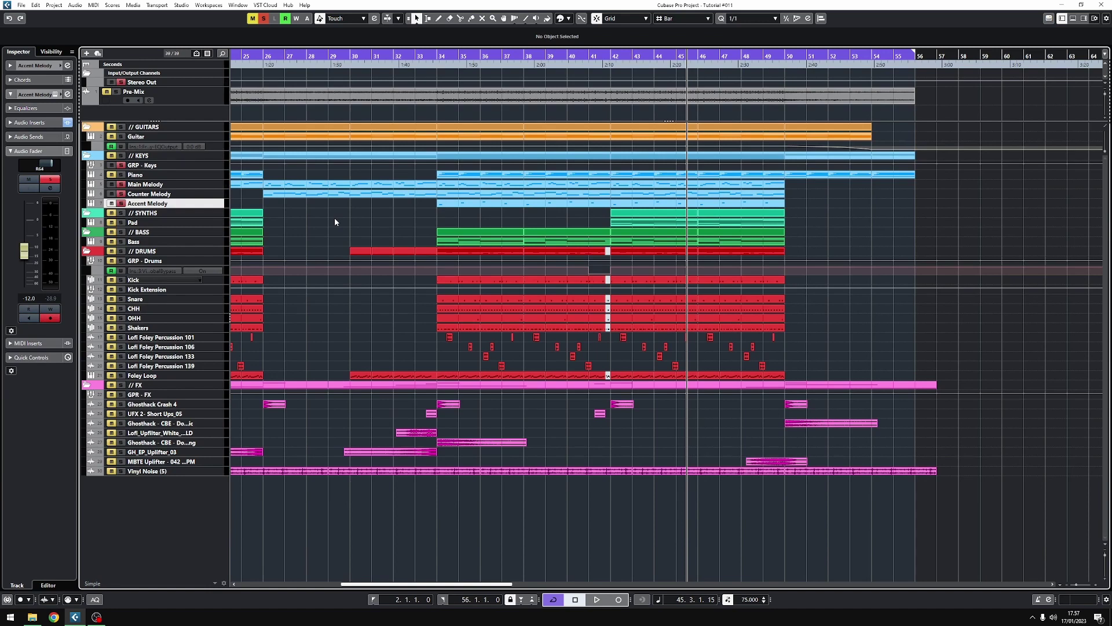
Step: Pan the Counter Melody track to L47 and lower its volume to about -7.84 dB while the soloed melodies play
key("KP_0")
key("space")
left_click(169, 195)
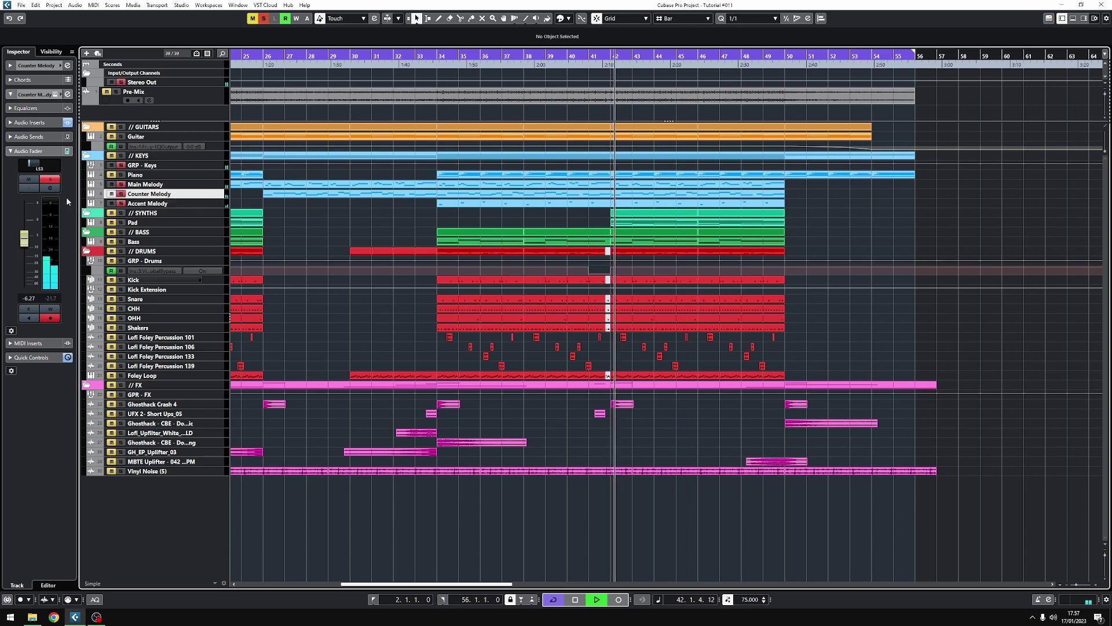
left_click_drag(28, 242, 28, 245)
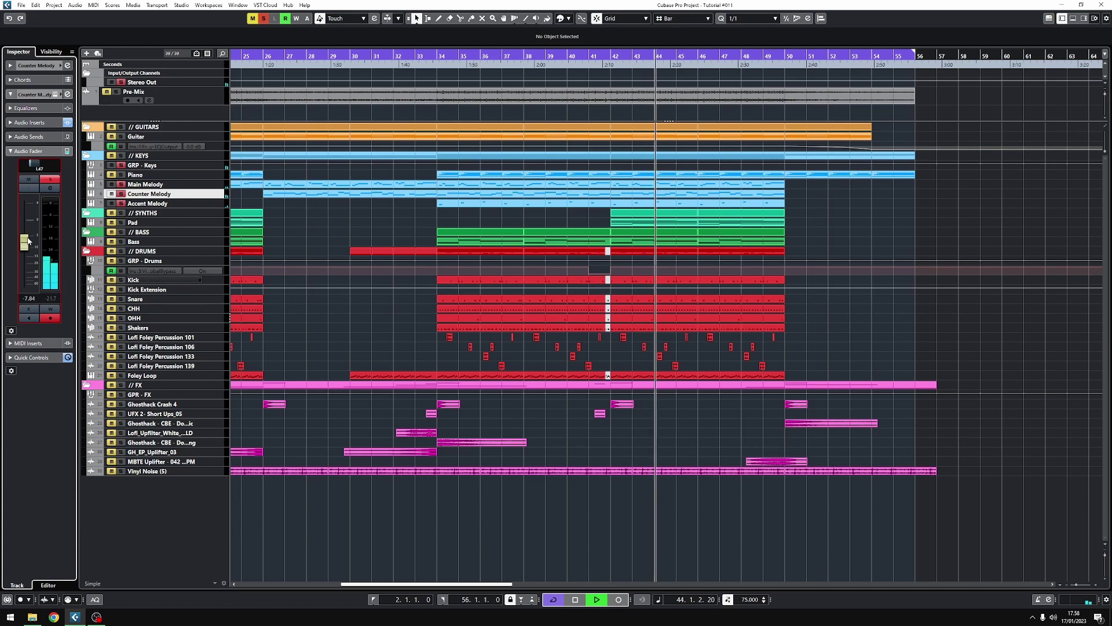
left_click_drag(28, 239, 29, 241)
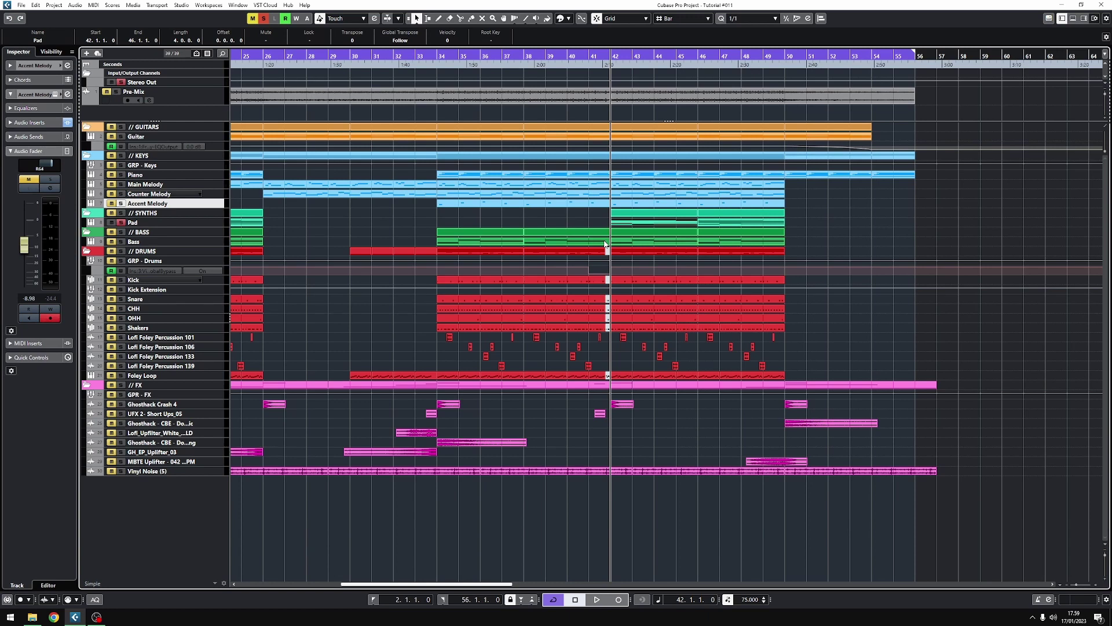
Step: Insert the MixerDelay effect in the Pad track's third insert slot and set the right channel's delay to 20 ms
left_click(146, 225)
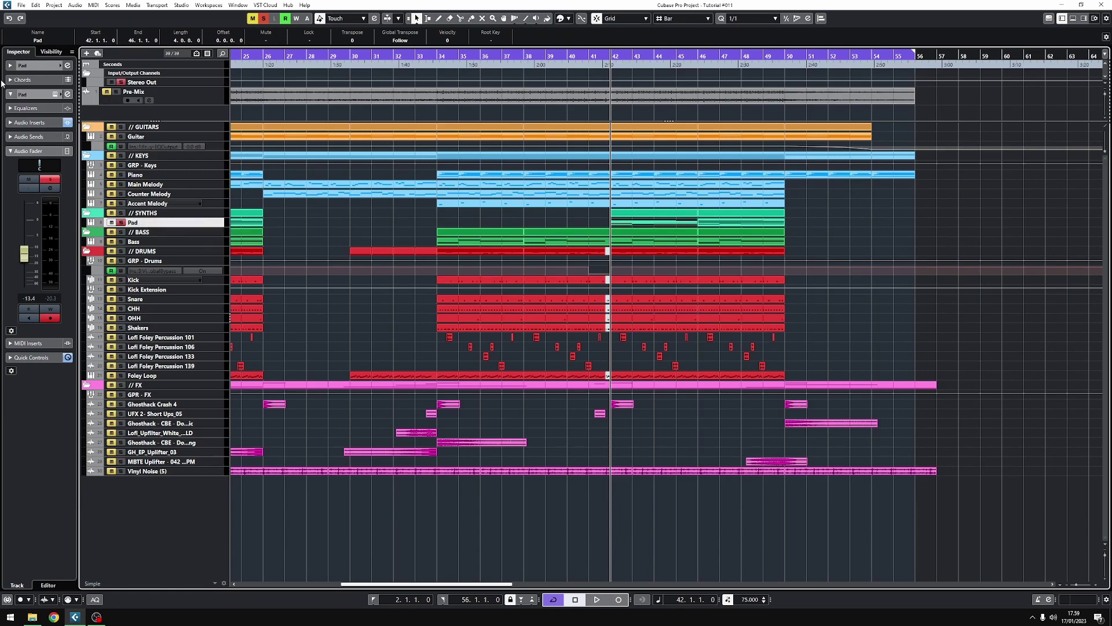
left_click(29, 123)
left_click(68, 163)
type("mixer")
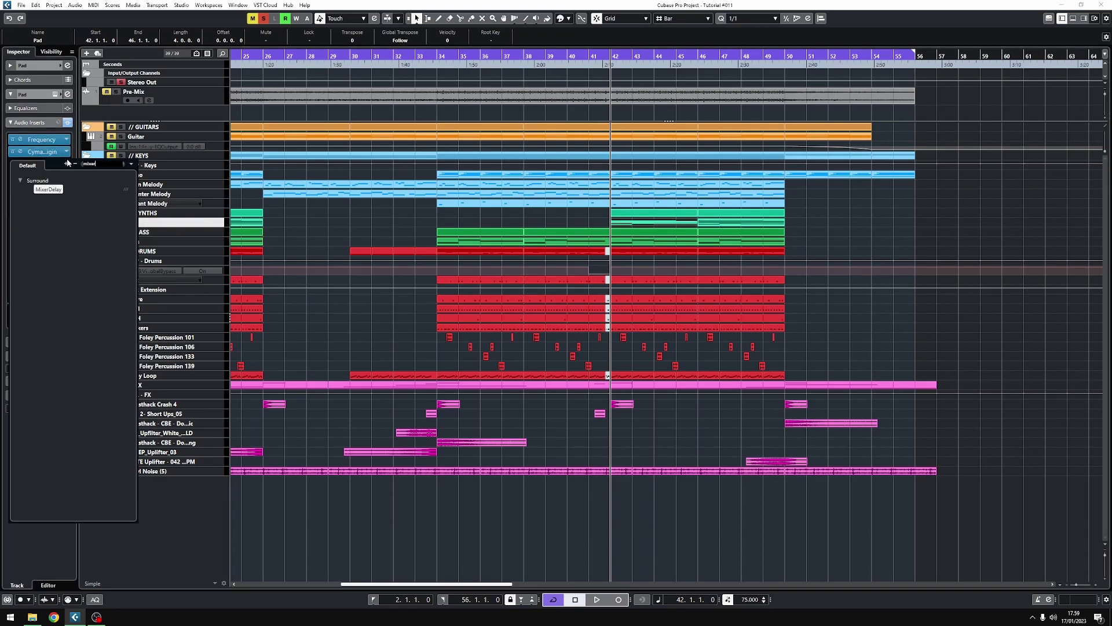
key("Return")
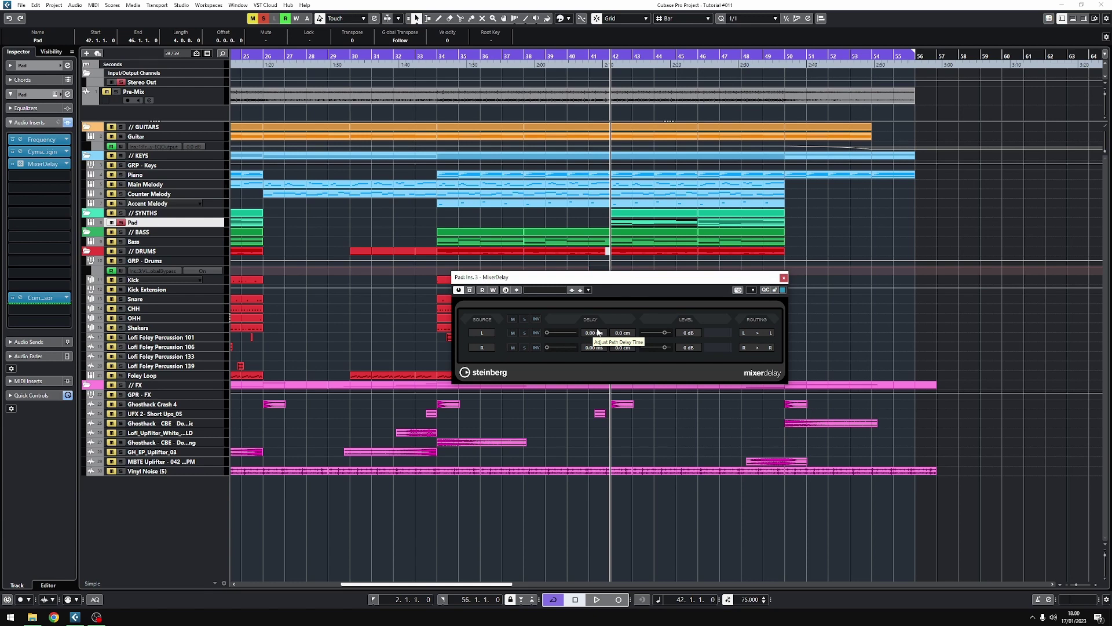
double_click(598, 332)
type("20")
key("Return")
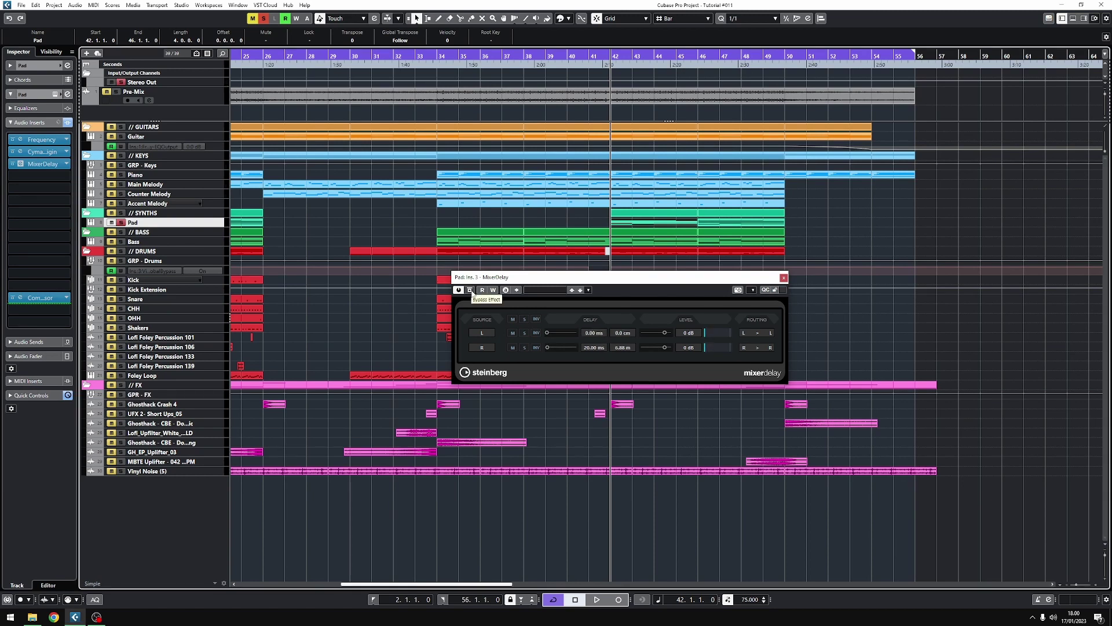
Step: Play the soloed Pad and compare its sound with the MixerDelay effect active and bypassed
key("space")
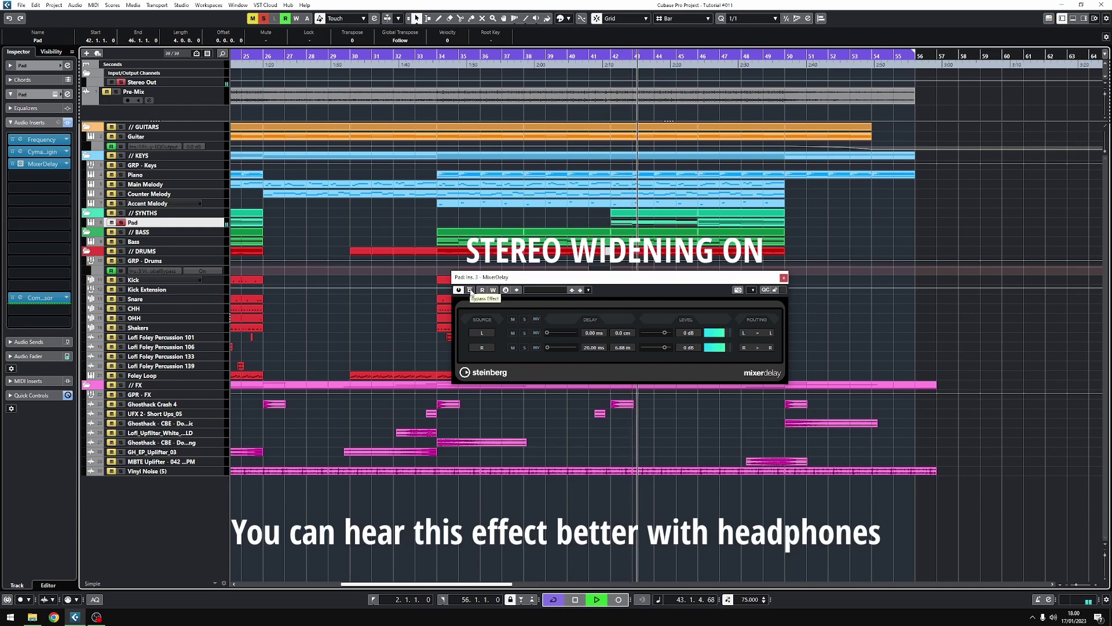
left_click(470, 290)
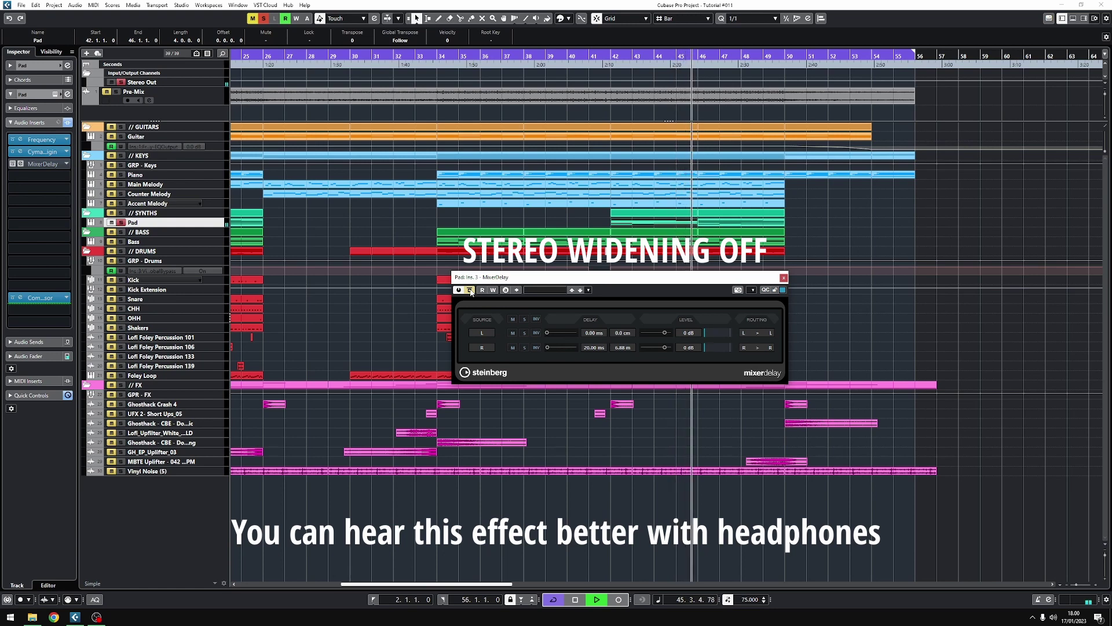
left_click(470, 291)
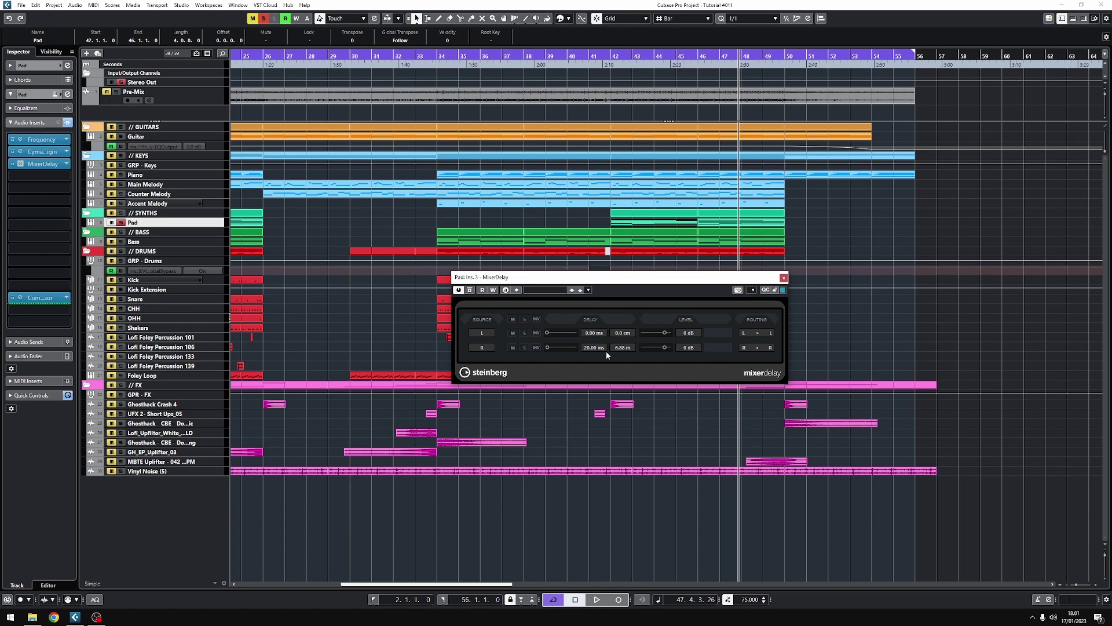
Step: Solo the Guitar track during playback, insert MixerDelay in its fourth insert slot and set the left channel's delay to 20 ms
key("space")
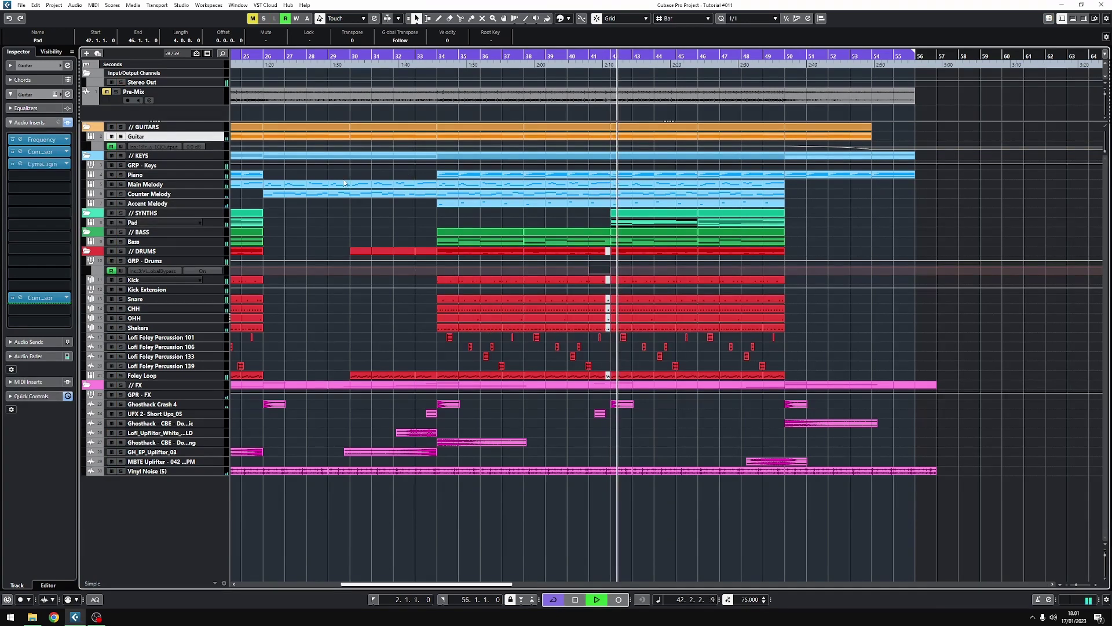
key("s")
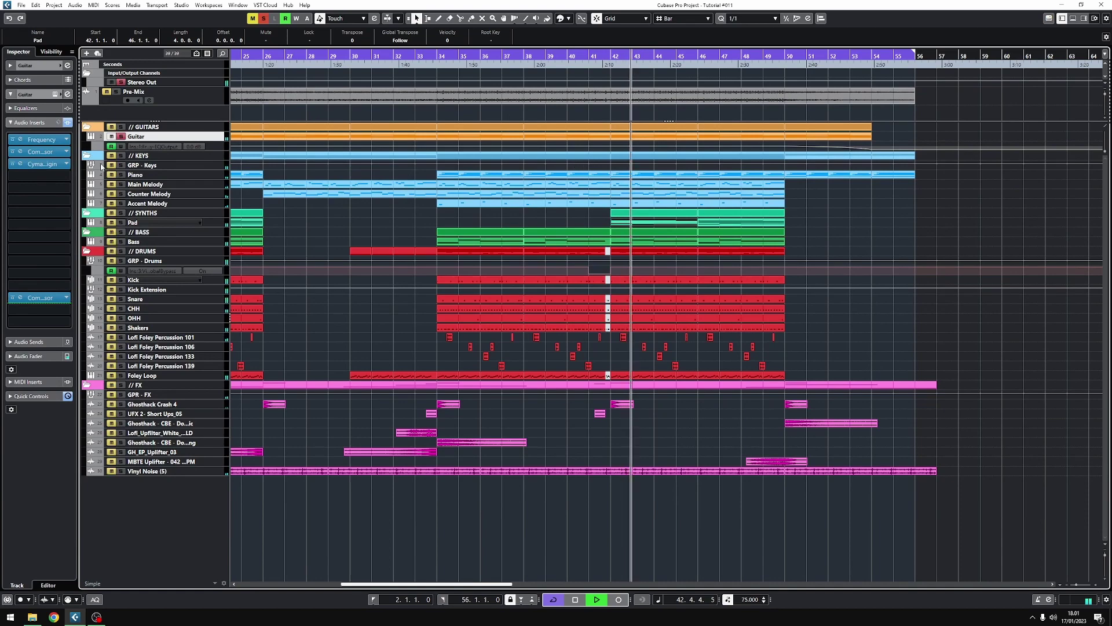
left_click(67, 175)
type("mixer")
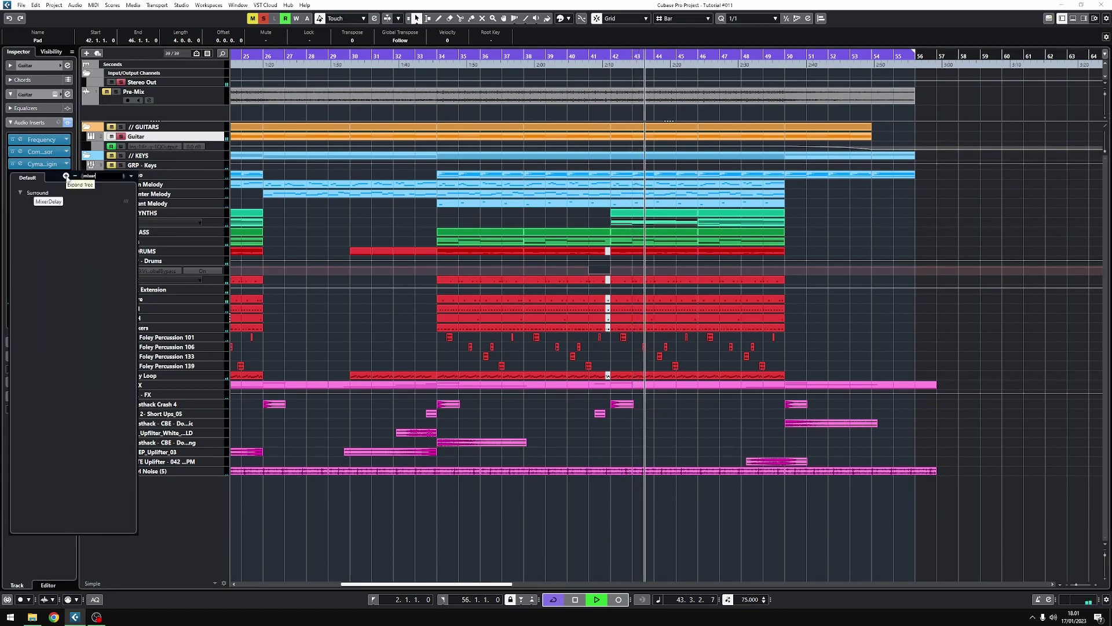
key("Return")
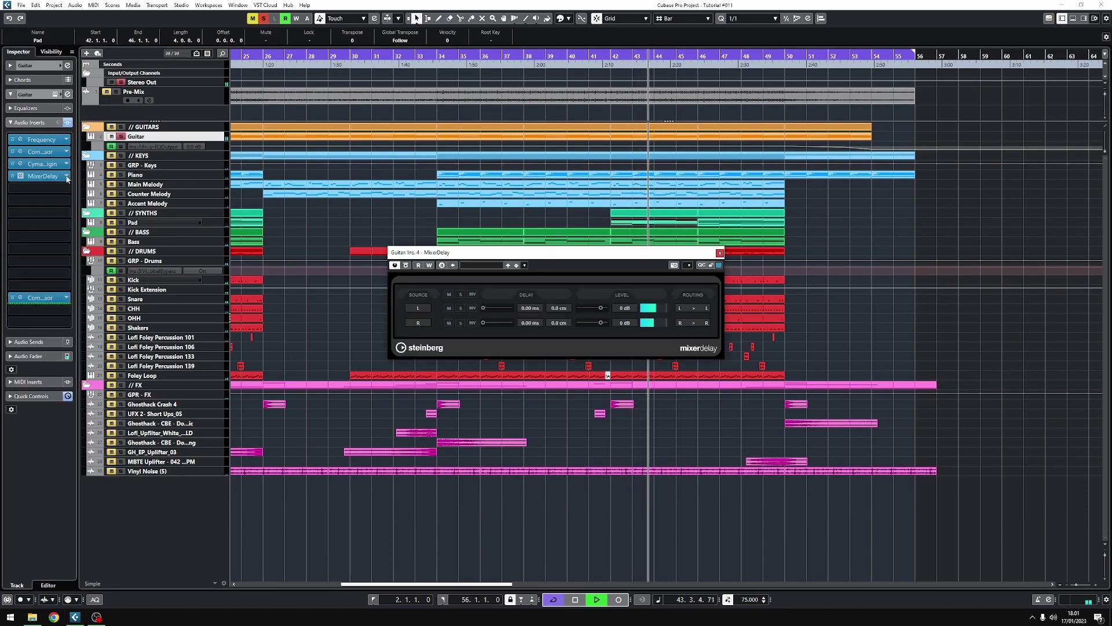
left_click(525, 310)
type("20")
key("Return")
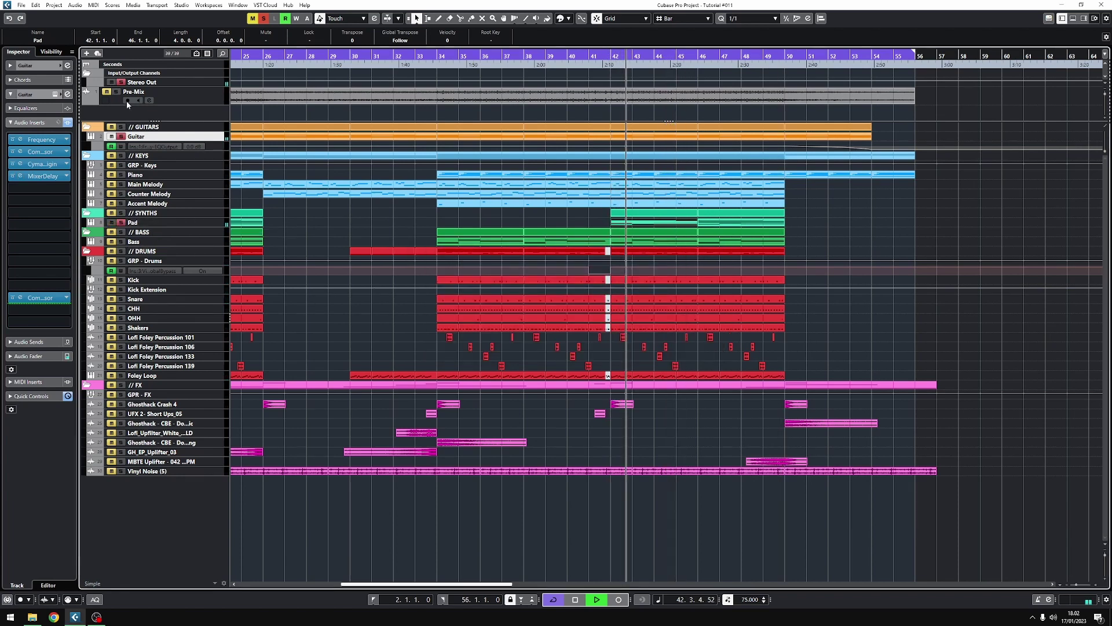
Step: Check the Piano track's inserts and review the MixerDelay settings on the Guitar track
left_click(139, 176)
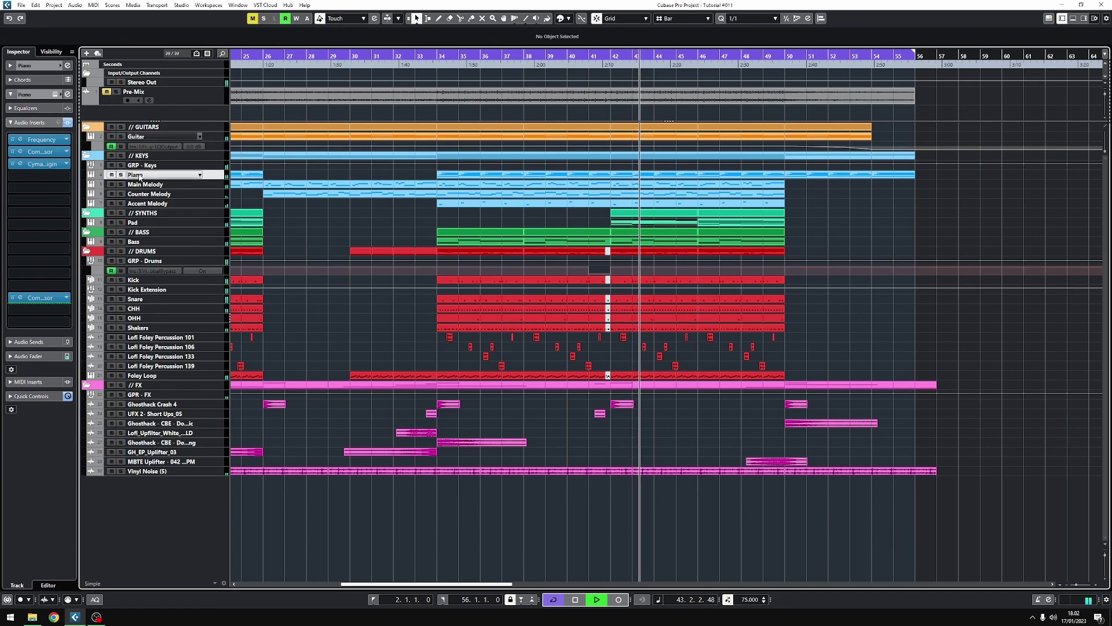
left_click(154, 139)
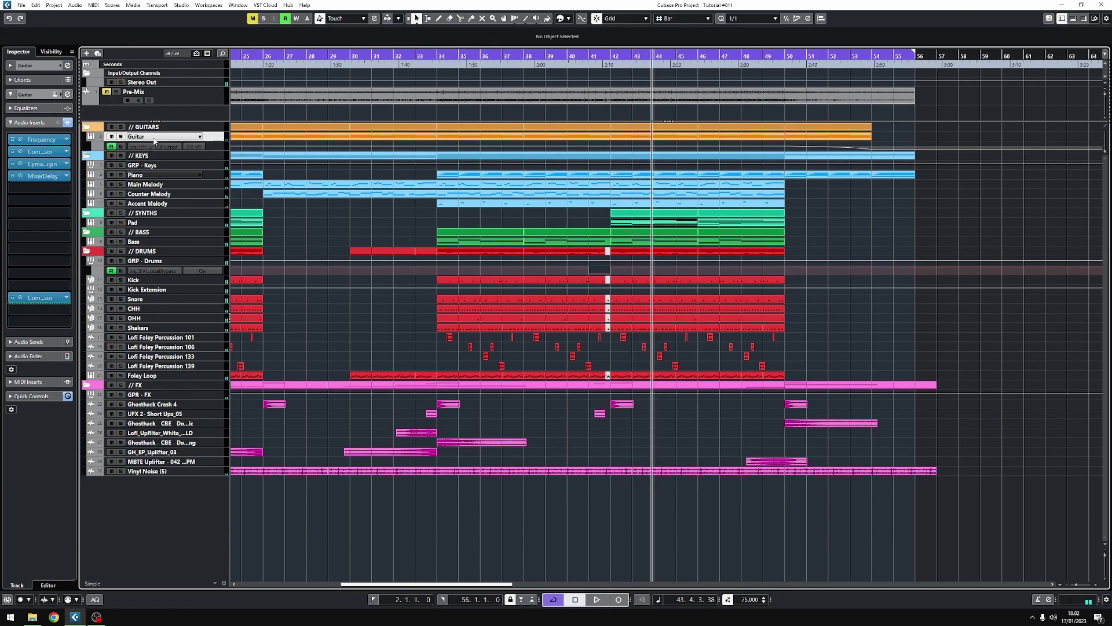
left_click(19, 177)
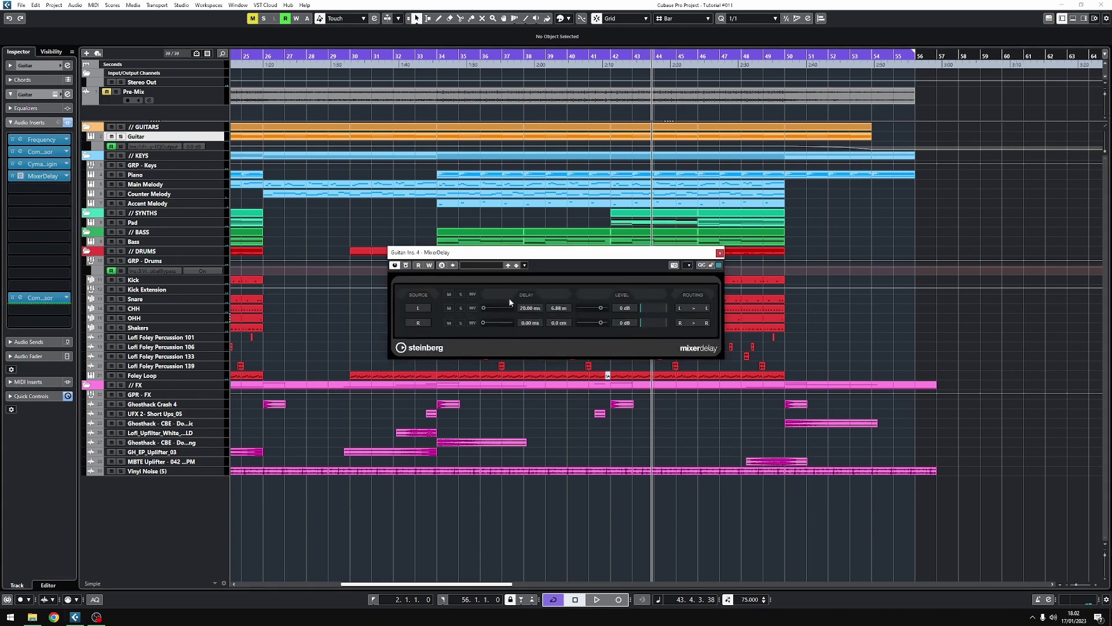
left_click(719, 253)
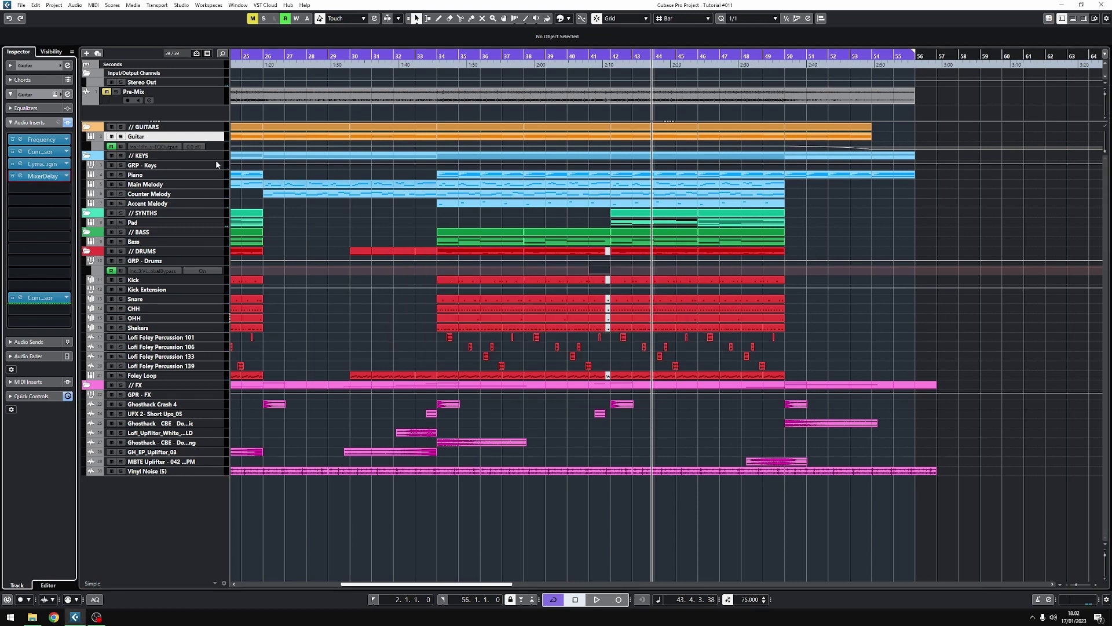
Step: Review the insert effects on the Piano, Counter, Accent and Main Melody, Pad and Bass tracks
left_click(163, 174)
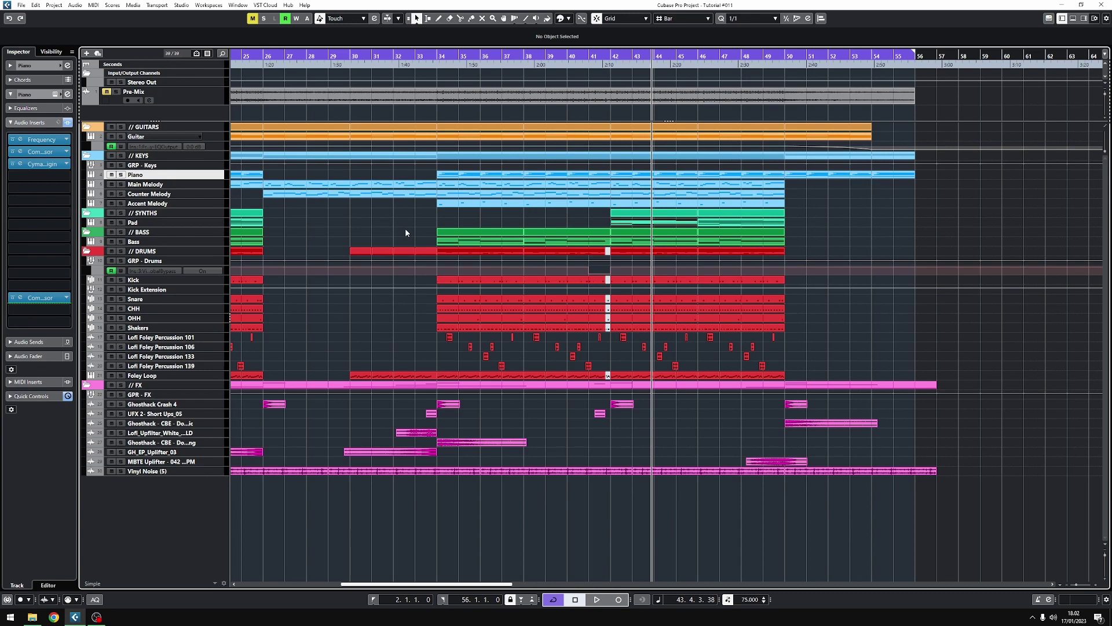
left_click(158, 195)
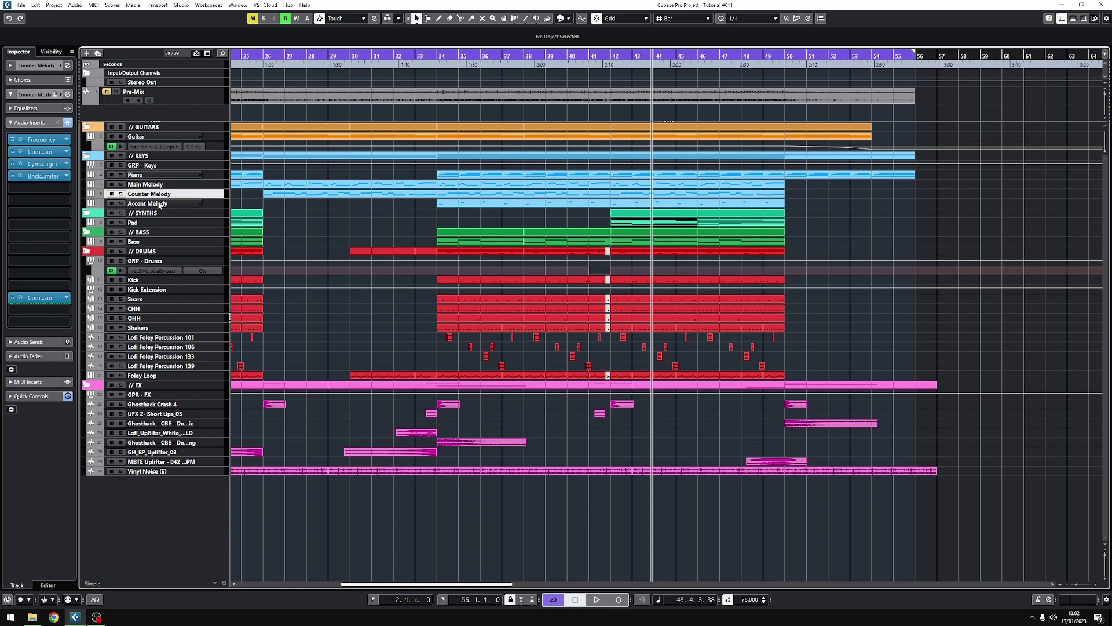
left_click(161, 204)
left_click(145, 185)
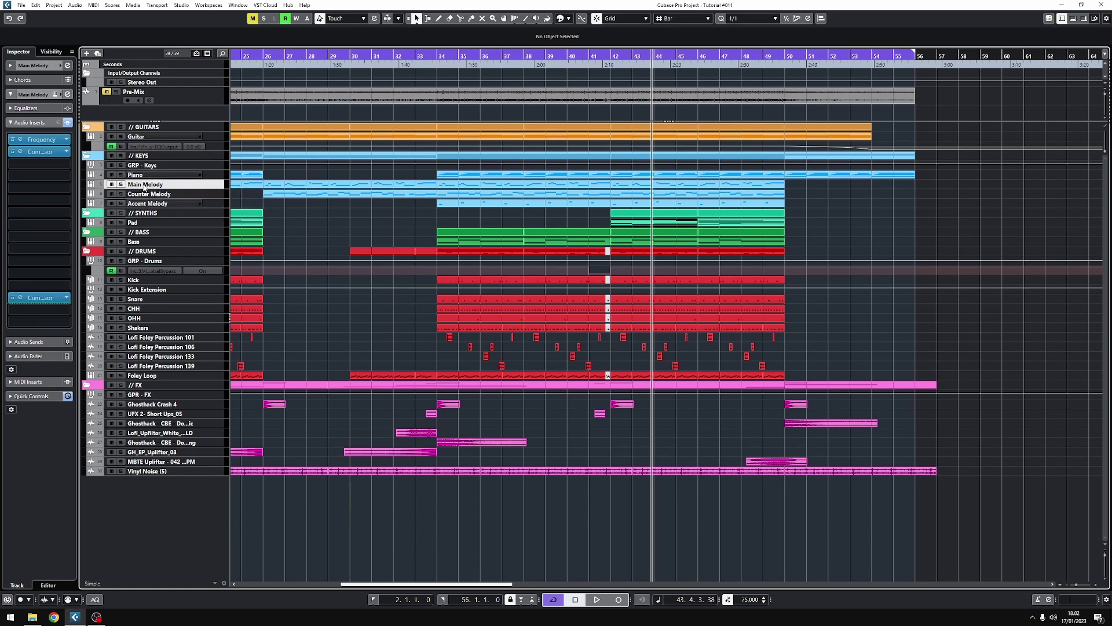
left_click(153, 223)
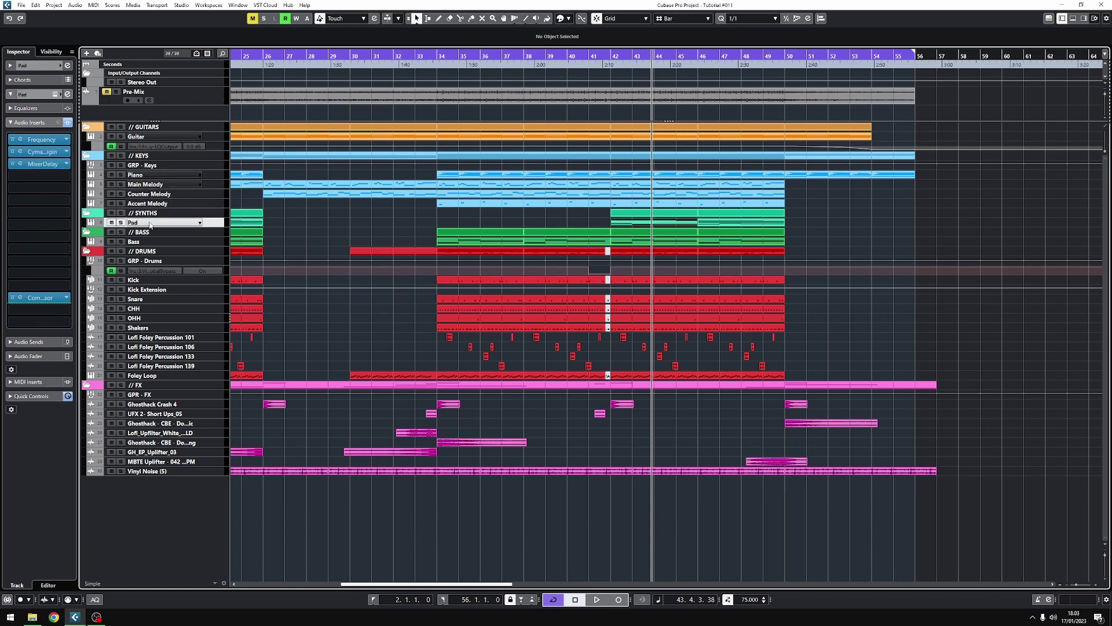
left_click(152, 242)
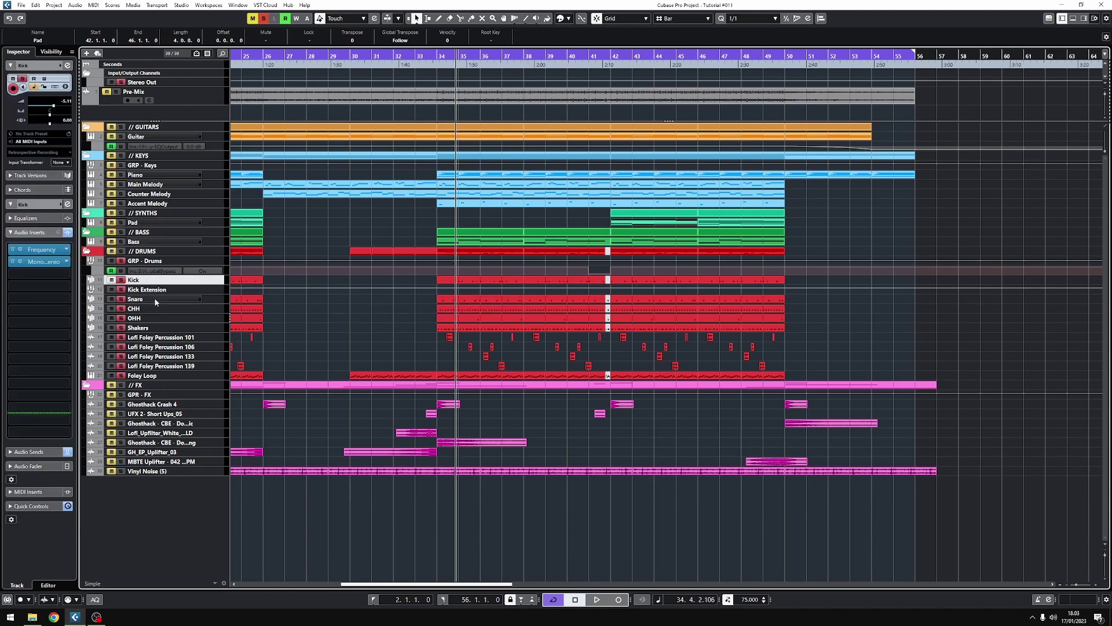
Step: With the soloed drums playing, pan the Shakers to L34 and the CHH to R38, setting the CHH volume to about -11.5 dB
left_click(154, 300)
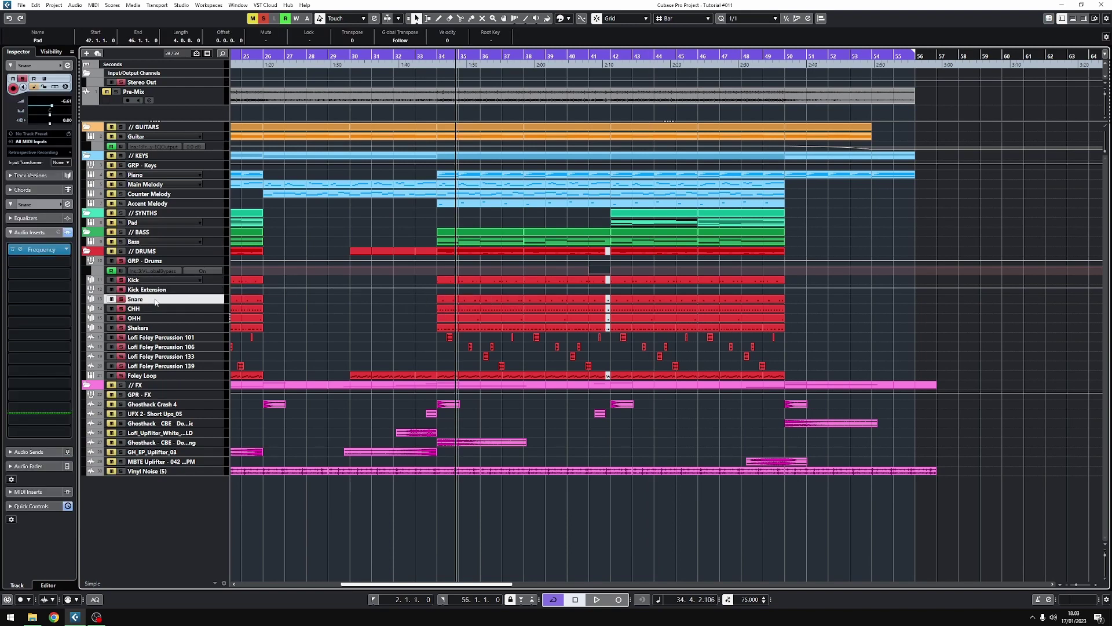
left_click(157, 309)
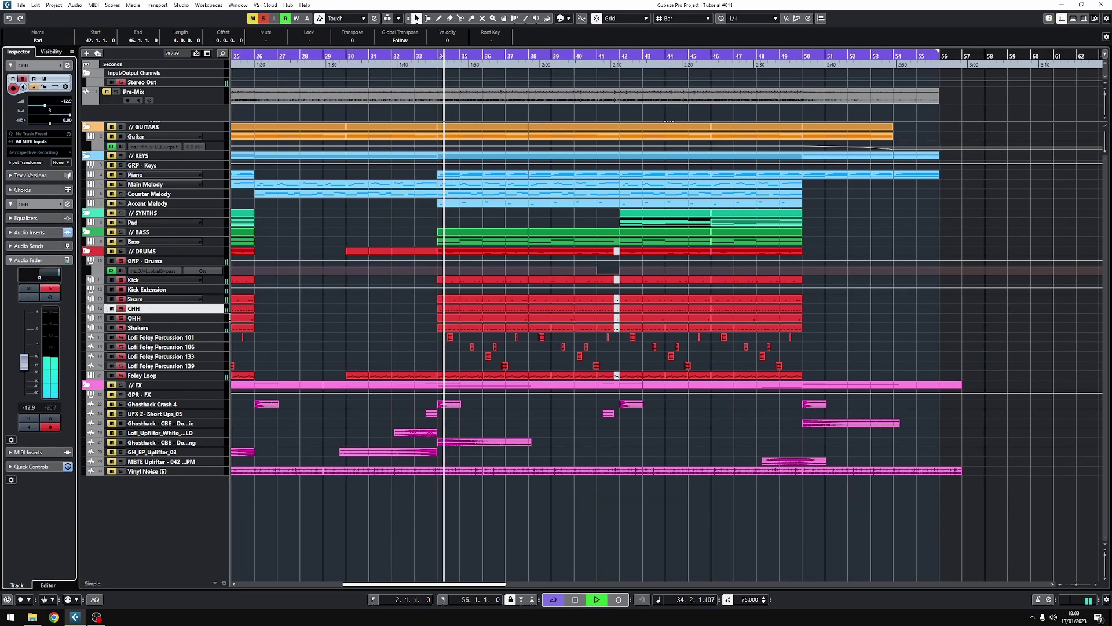
left_click(157, 328)
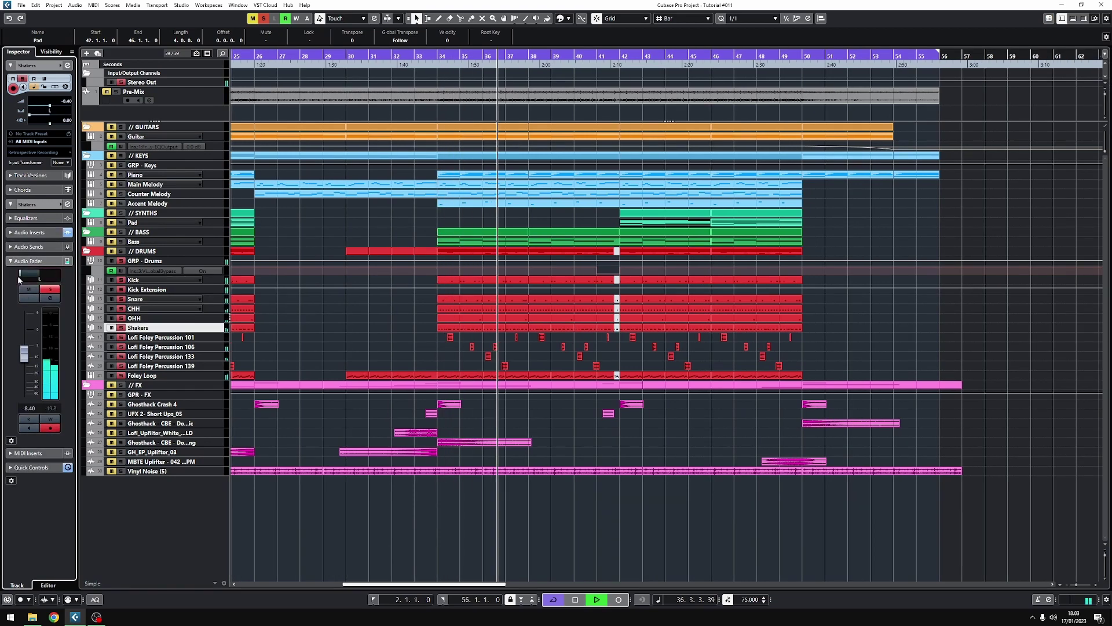
left_click(157, 309)
left_click(157, 328)
left_click_drag(39, 274, 34, 274)
left_click(157, 309)
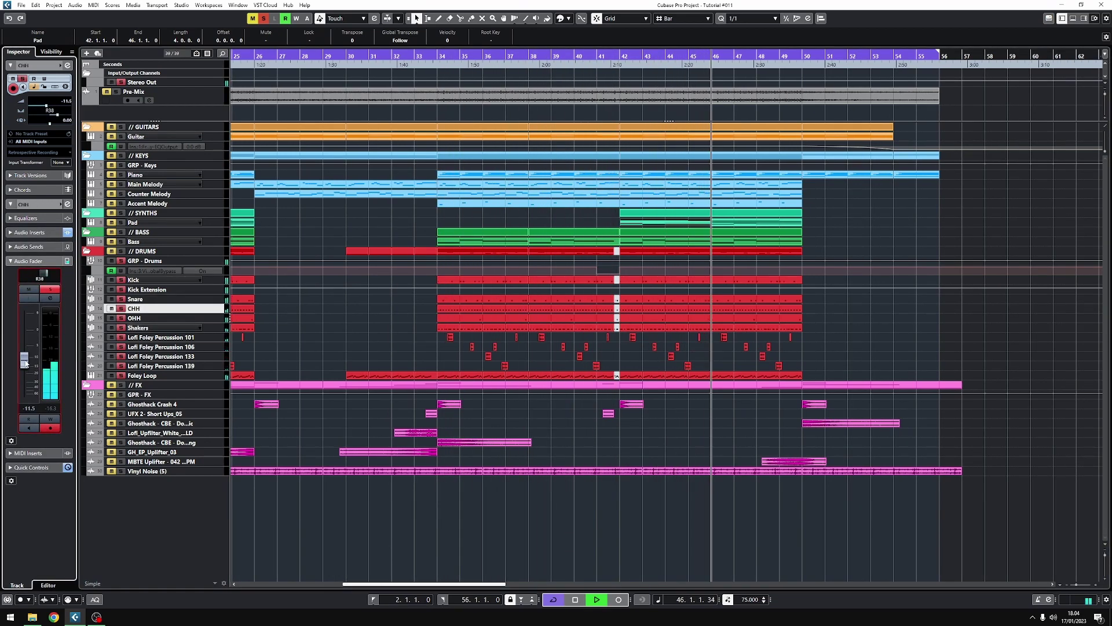
Step: Pan Lofi Foley Percussion 101 to the left and Lofi Foley Percussion 106 to R51, with the latter's volume at about -12.0 dB
left_click(161, 337)
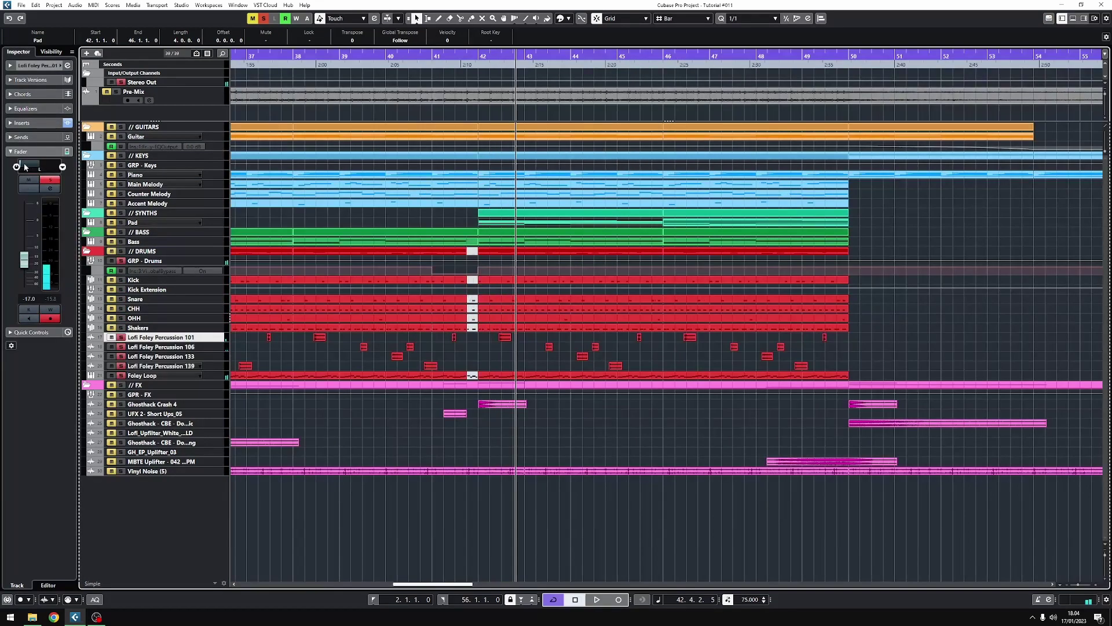
left_click(161, 346)
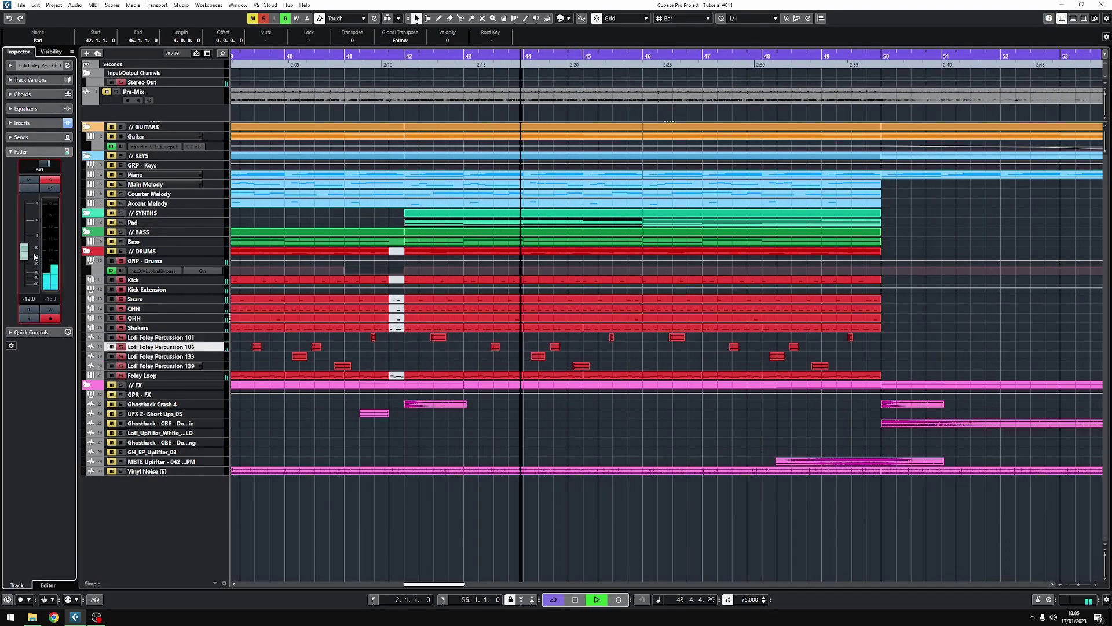
key("space")
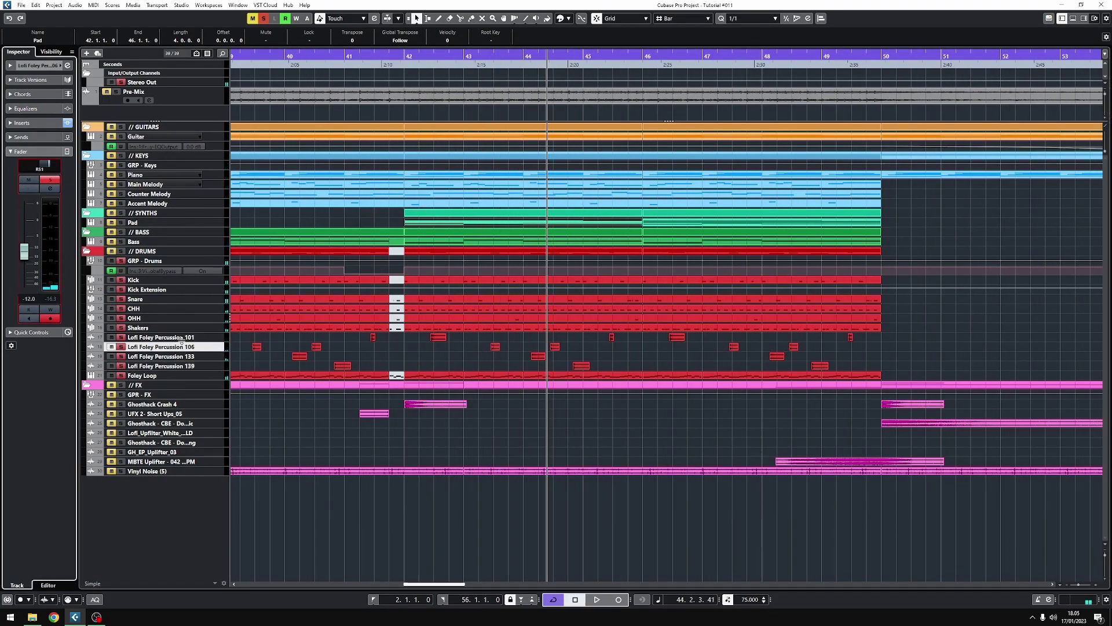
Step: Review the pan and volume settings of the CHH, OHH, Shakers and Lofi Foley Percussion tracks
left_click(146, 311)
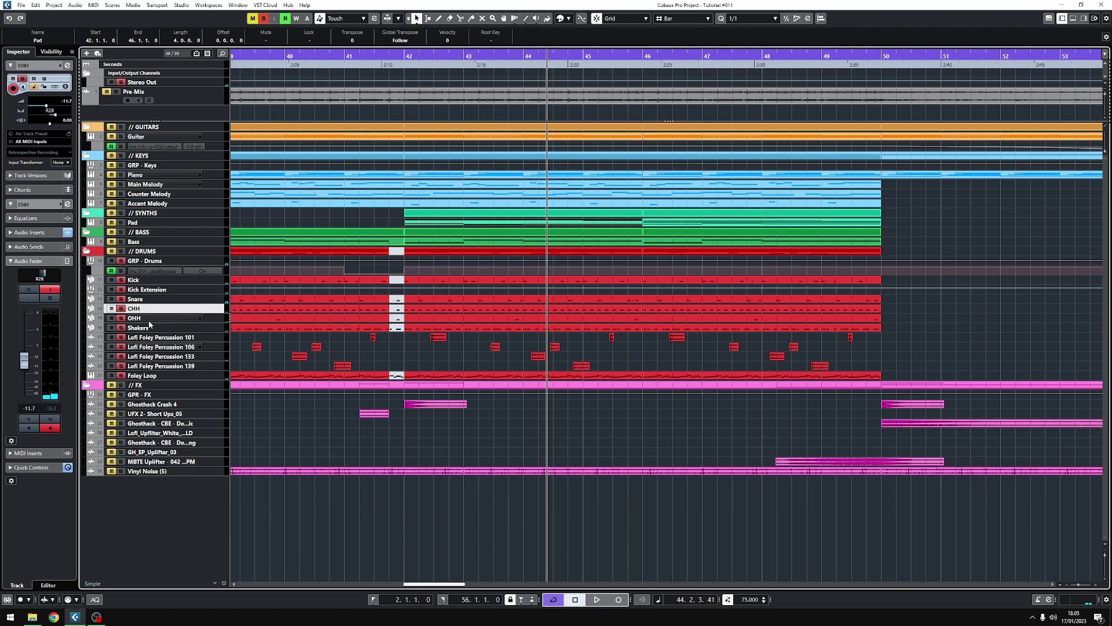
key("Down")
key("Down")
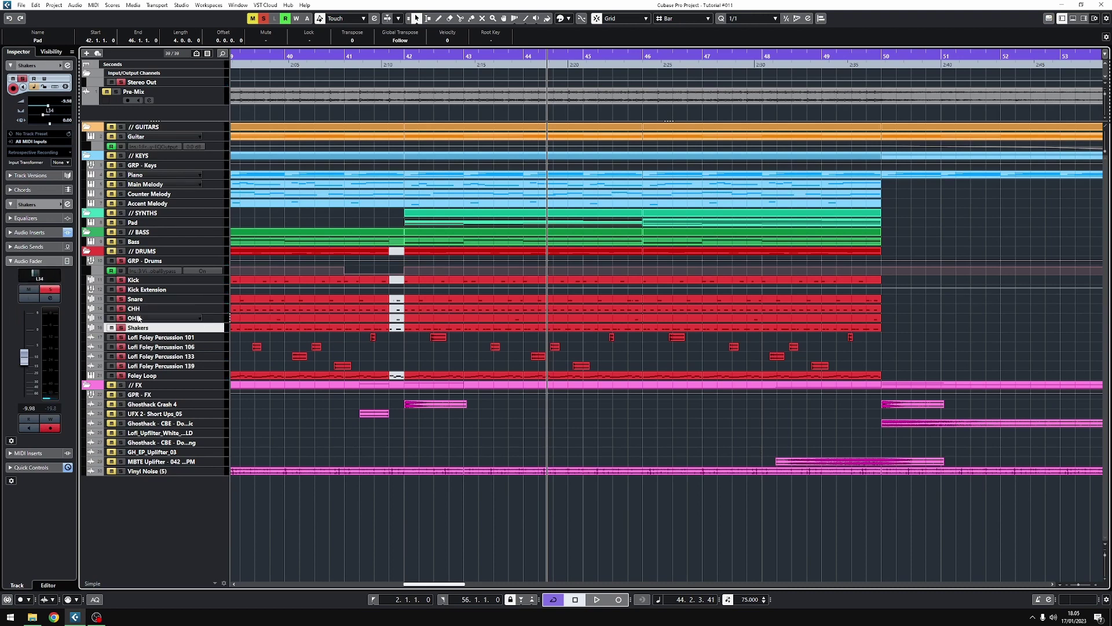
left_click(162, 340)
left_click(162, 366, "shift")
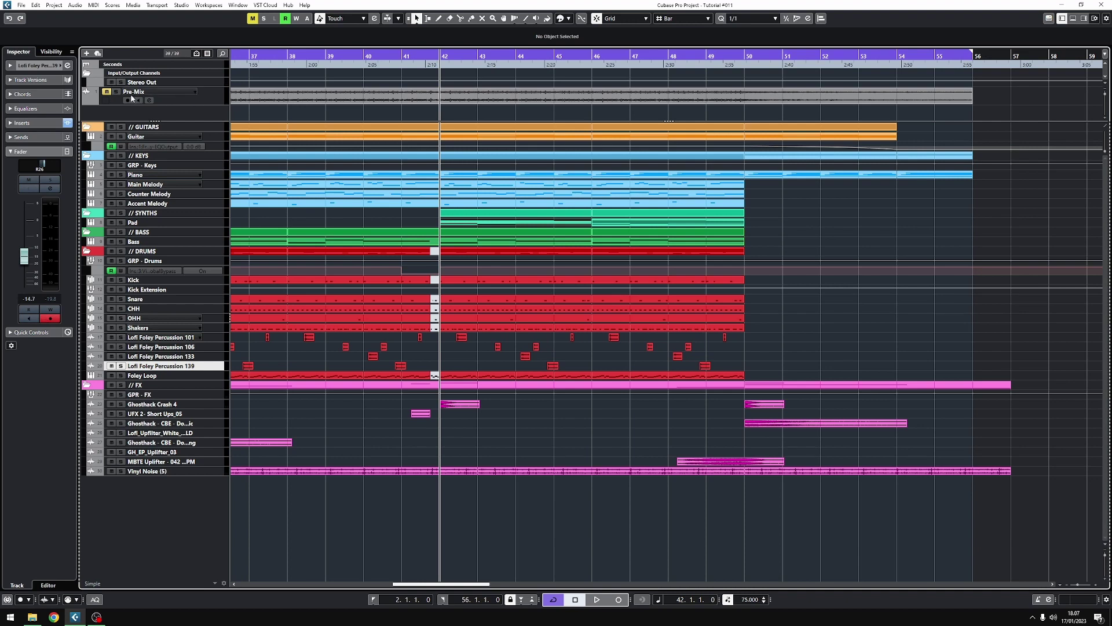
Step: Play the project and compare the current mix with the Pre-Mix reference by switching the reference's solo on and off
key("space")
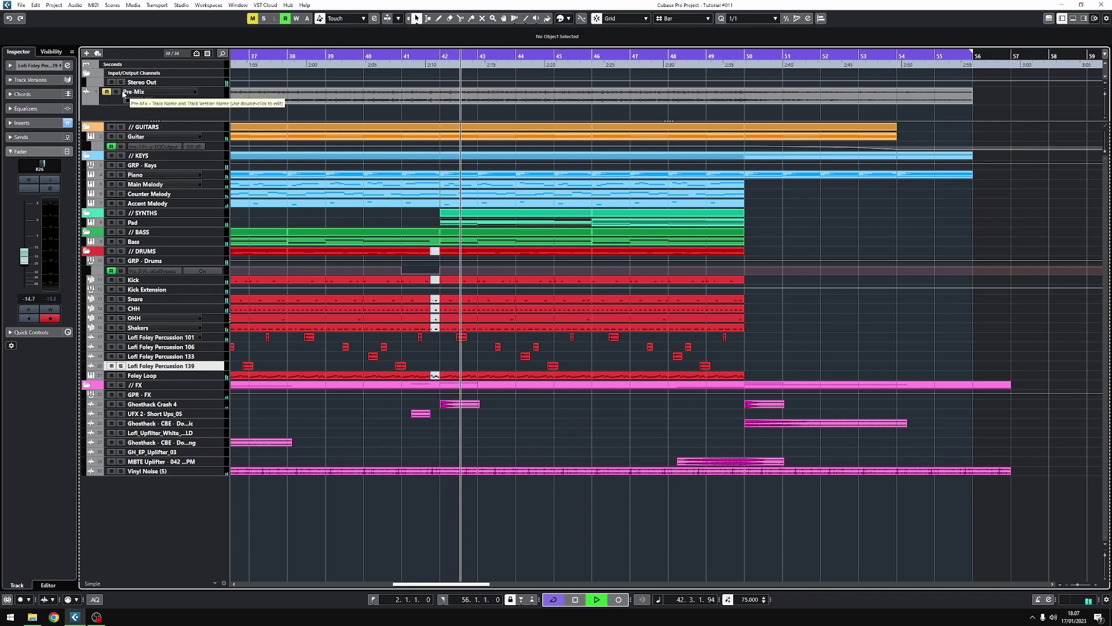
left_click(117, 92)
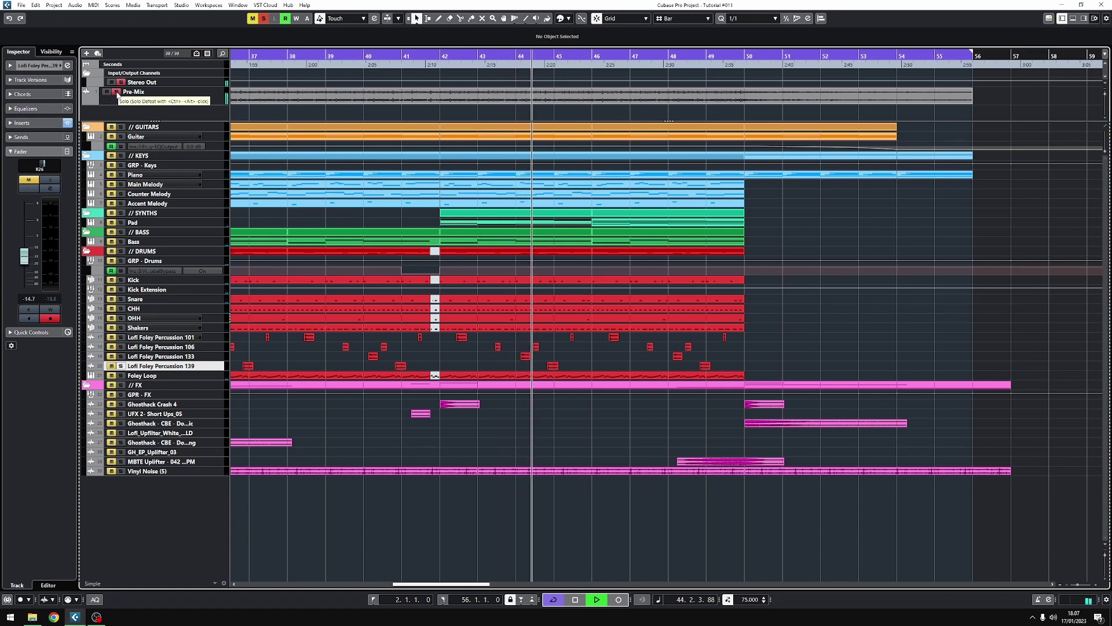
left_click(116, 92)
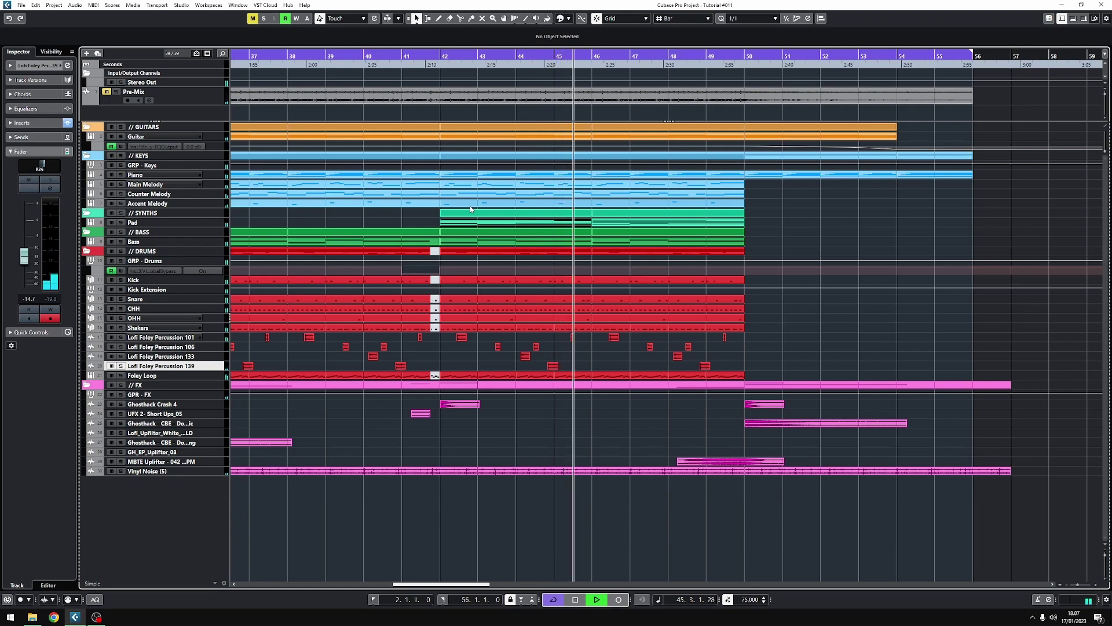
left_click(116, 92)
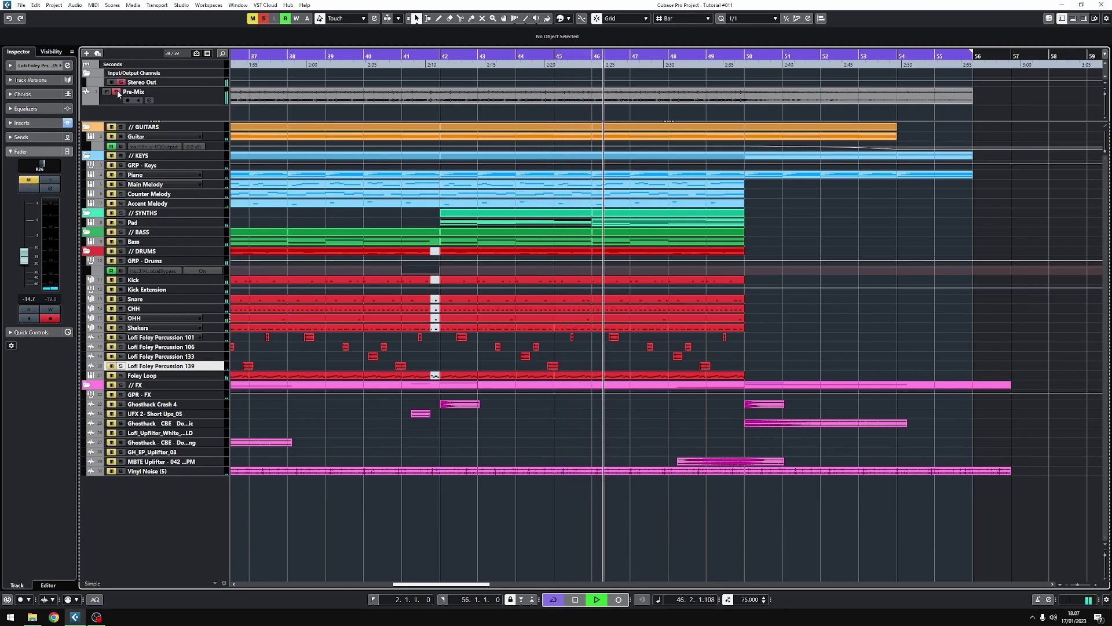
Step: Unsolo the Pre-Mix reference and listen to the current mix from about bar 42
left_click(117, 92)
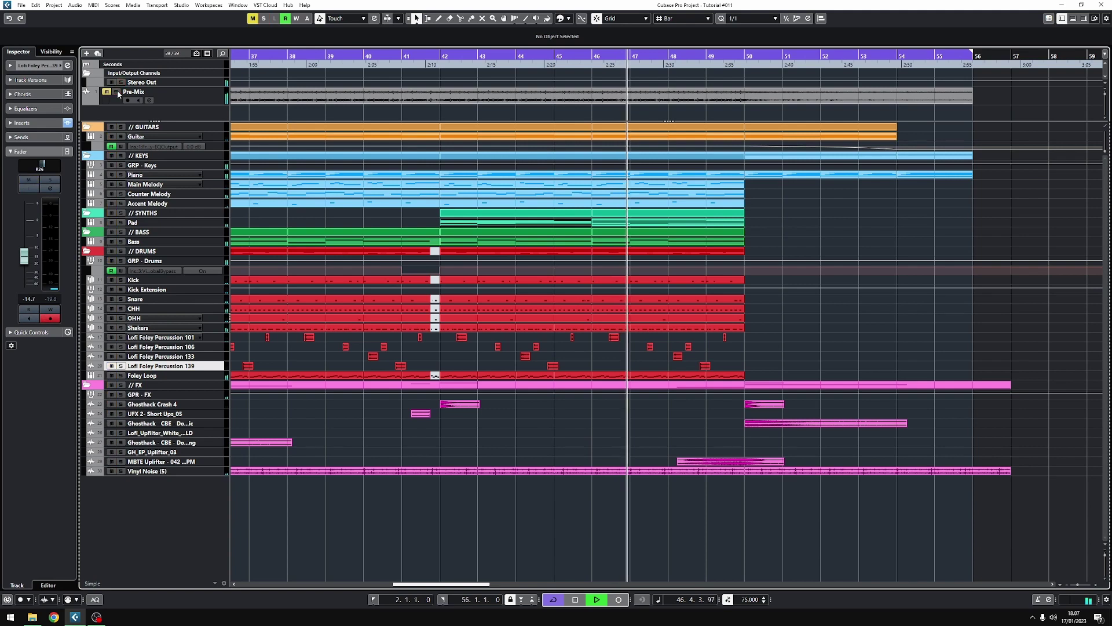
left_click(442, 55)
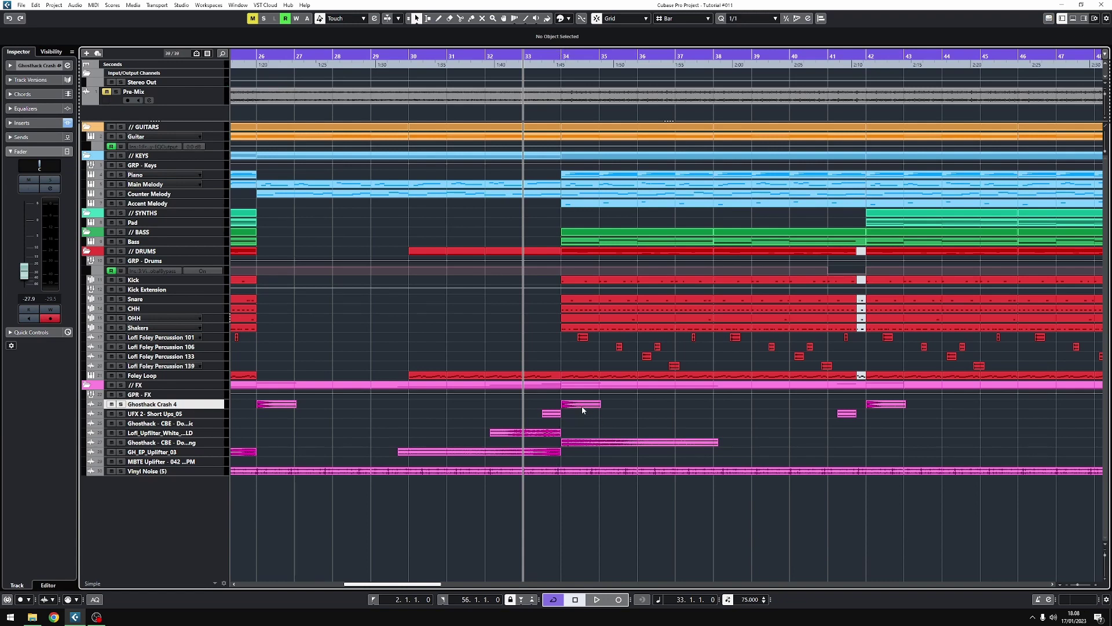
Step: While playing from about bar 31, pan the Lofi_Upfilter_White track to L20 and GH_EP_Uplifter_03 to R23
left_click(212, 436)
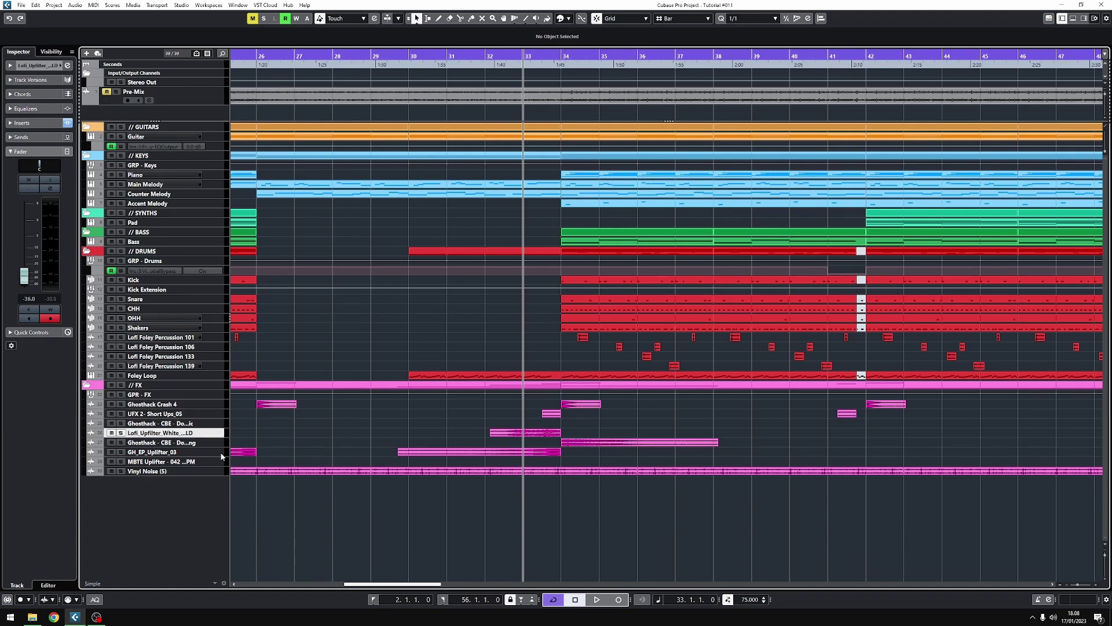
left_click(223, 452)
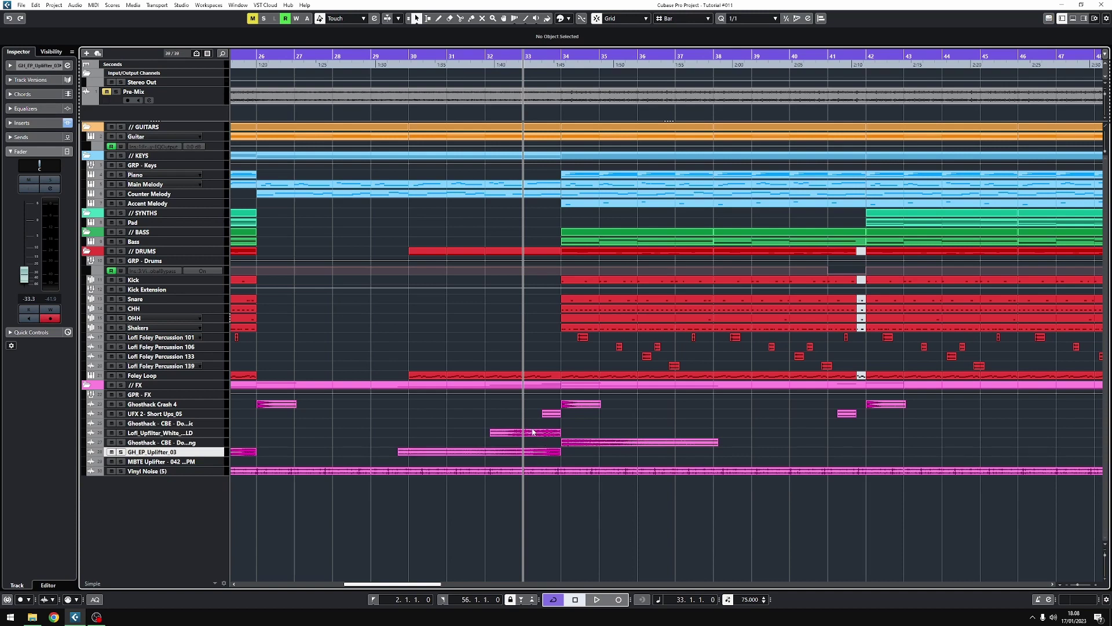
key("Up")
key("Up")
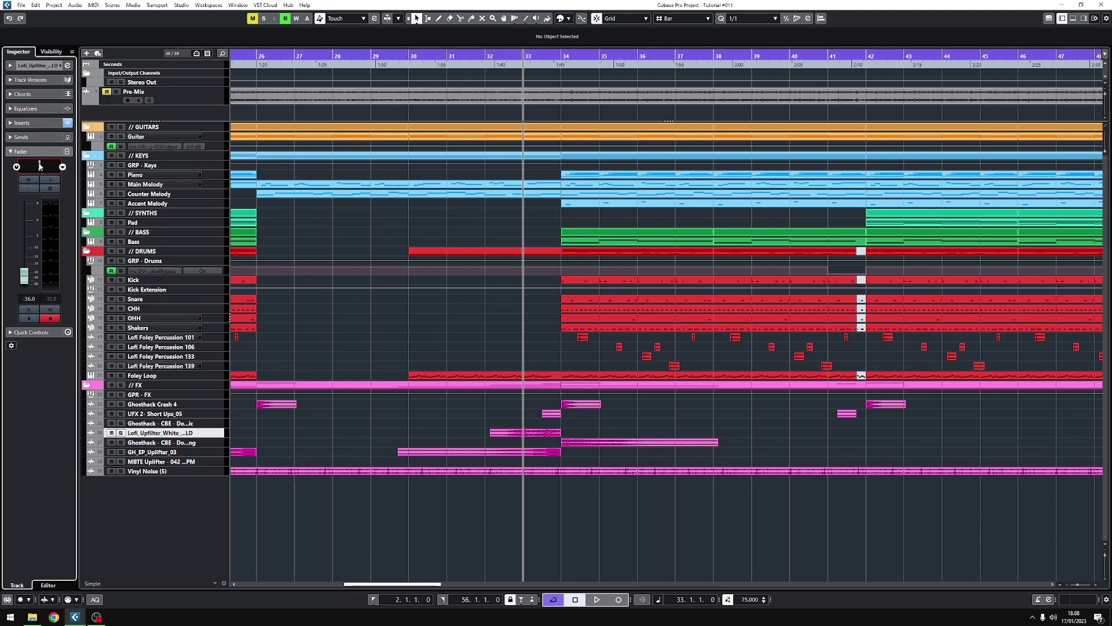
left_click(469, 58)
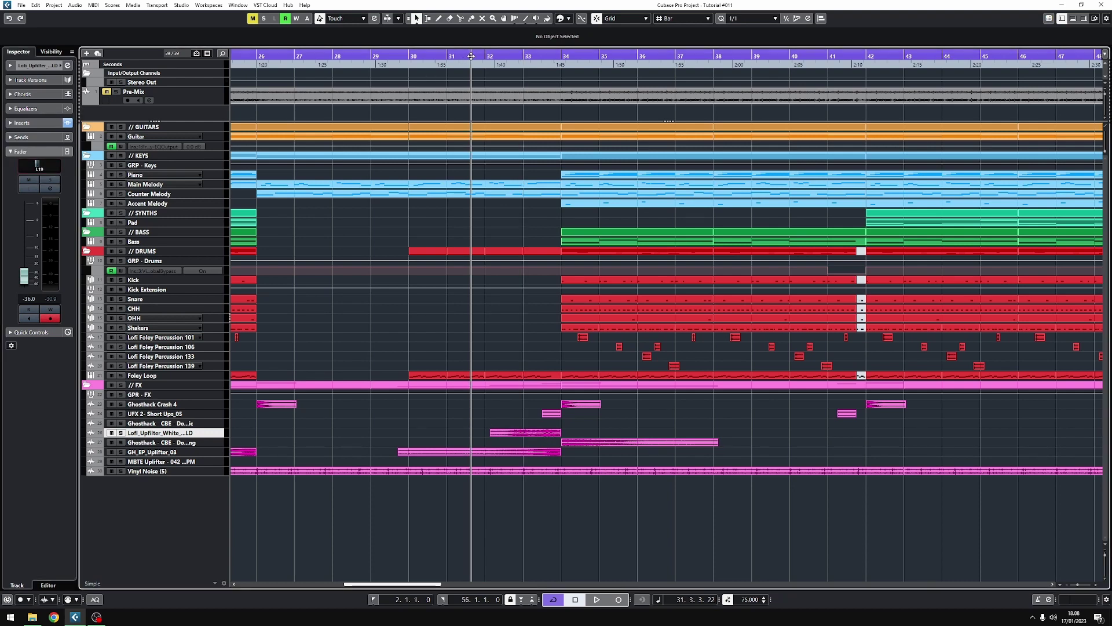
key("space")
left_click(185, 453)
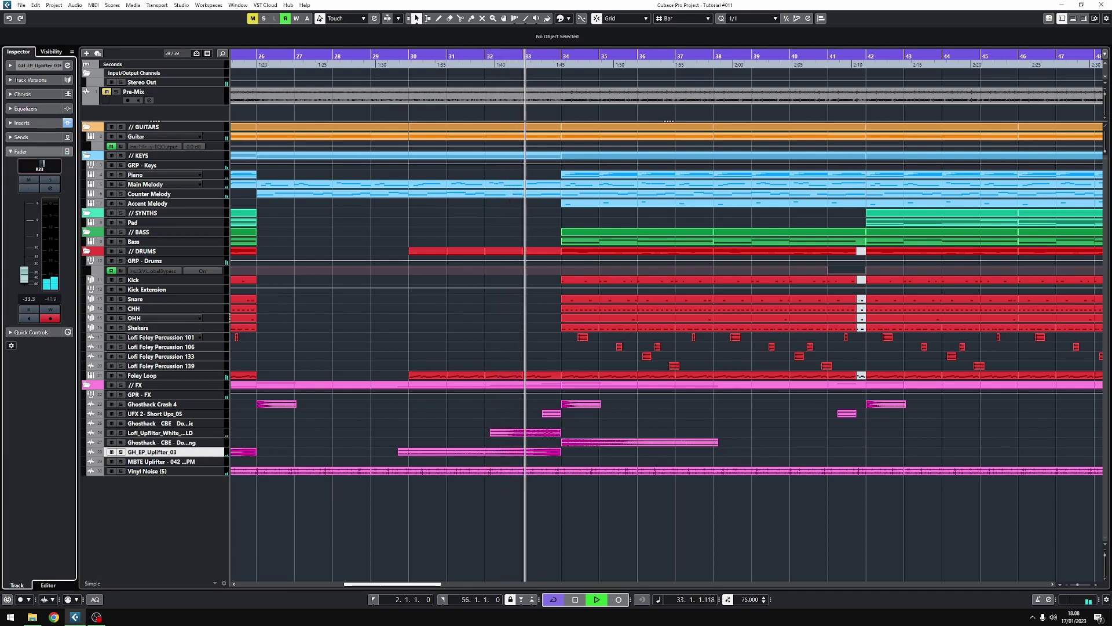
left_click(211, 436)
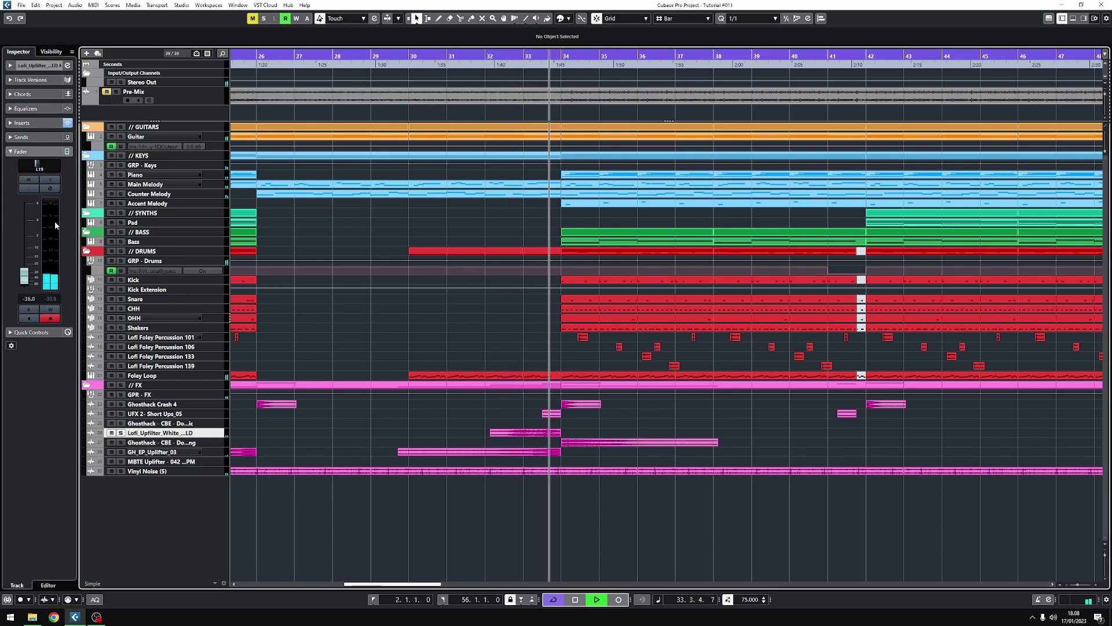
left_click(520, 54)
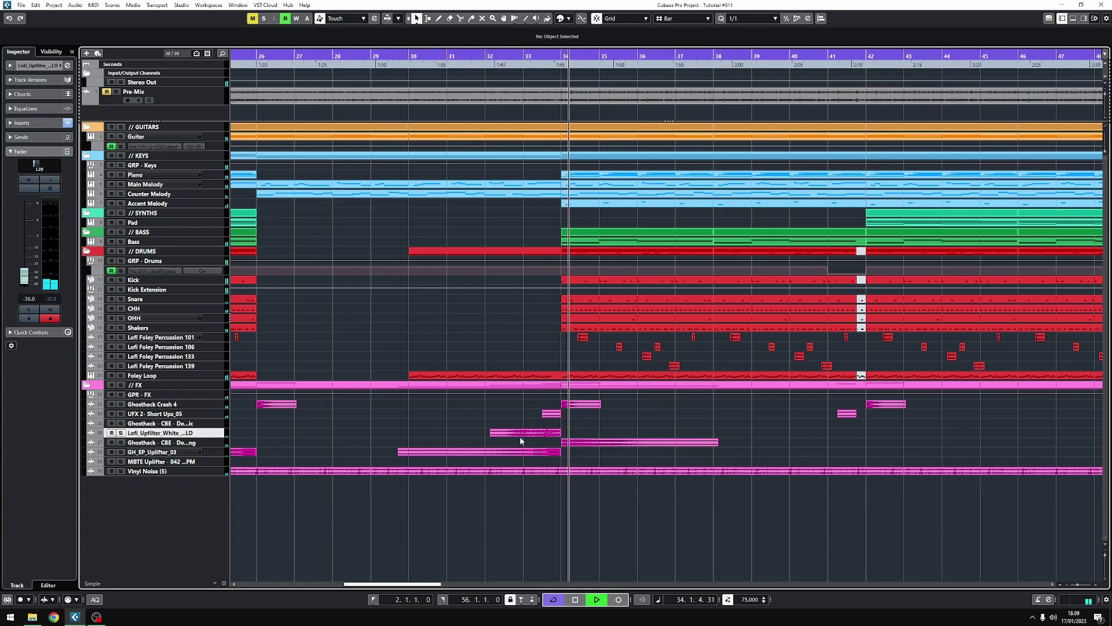
Step: Add MixerDelay as the third insert on the soloed Ghosthack Downlifter Rushing track while playing from bar 10, and open its left-channel delay value
scroll(652, 452, "down", 3)
scroll(638, 452, "right", 3)
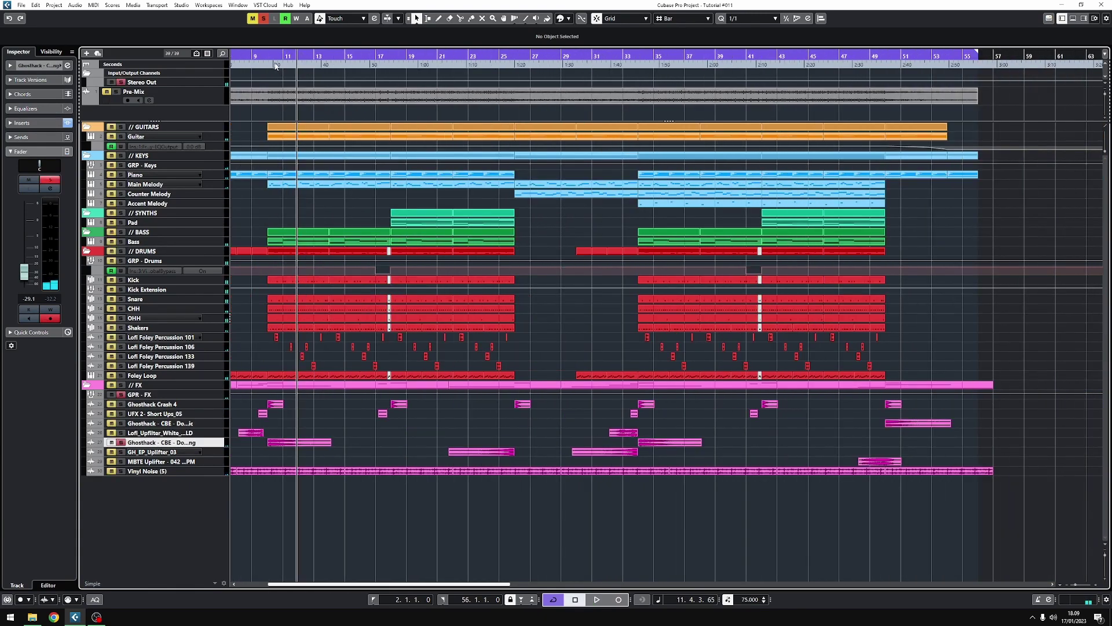
left_click(268, 66)
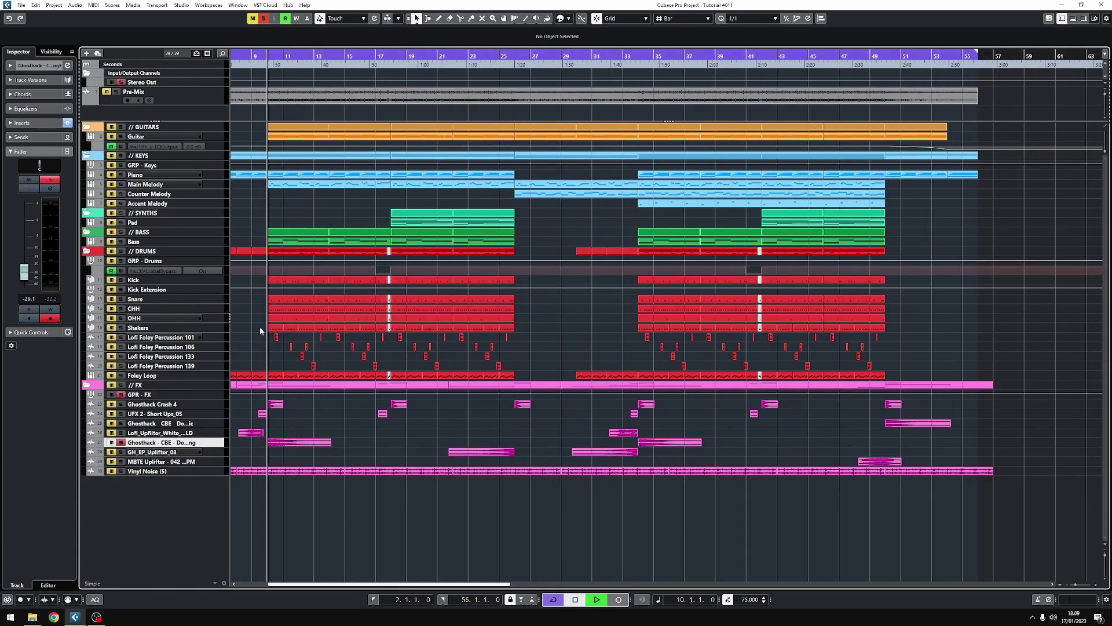
key("space")
left_click(23, 122)
left_click(66, 164)
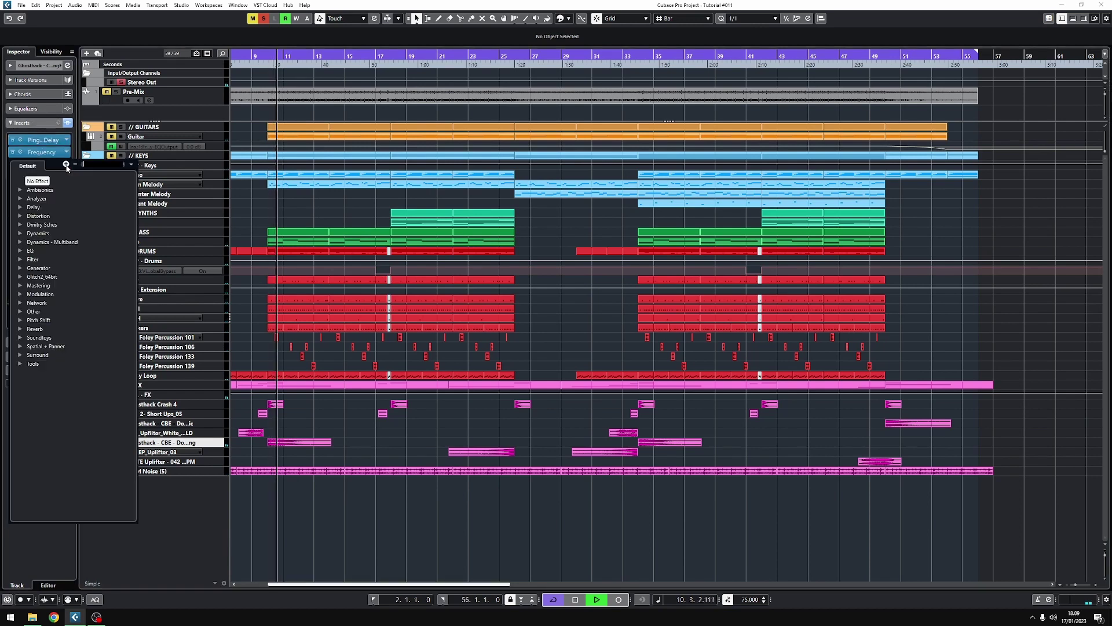
type("mixer")
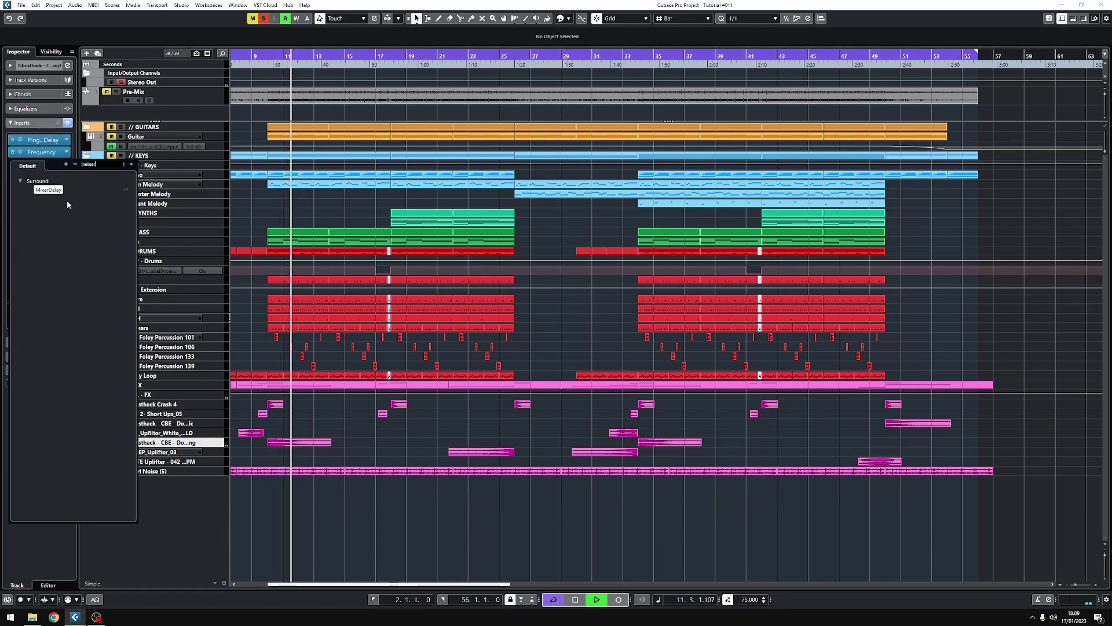
left_click(48, 241)
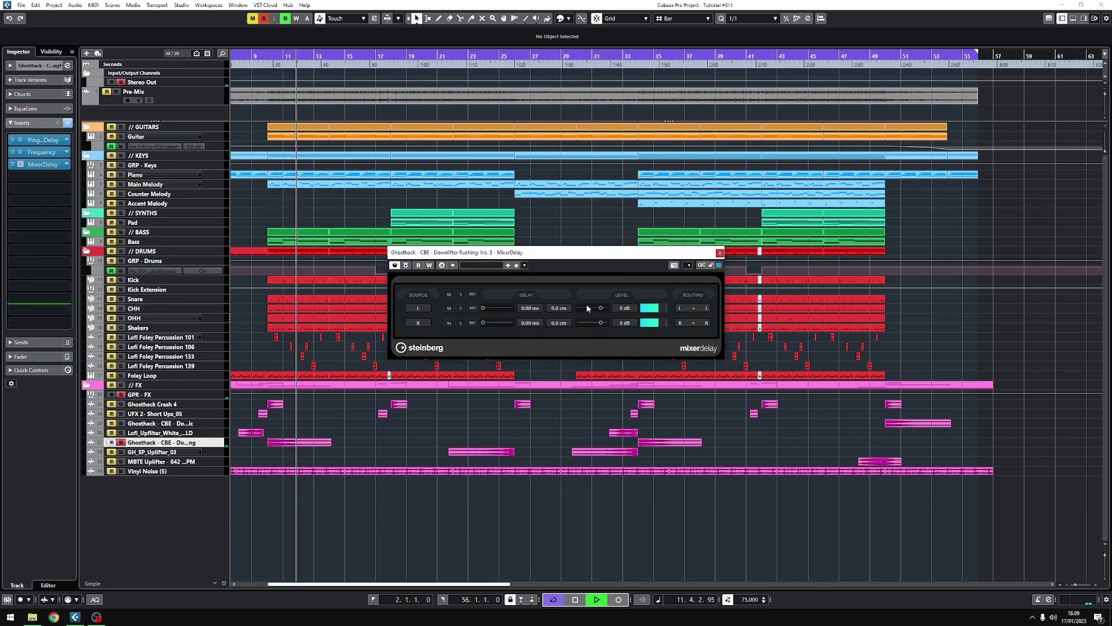
left_click(530, 307)
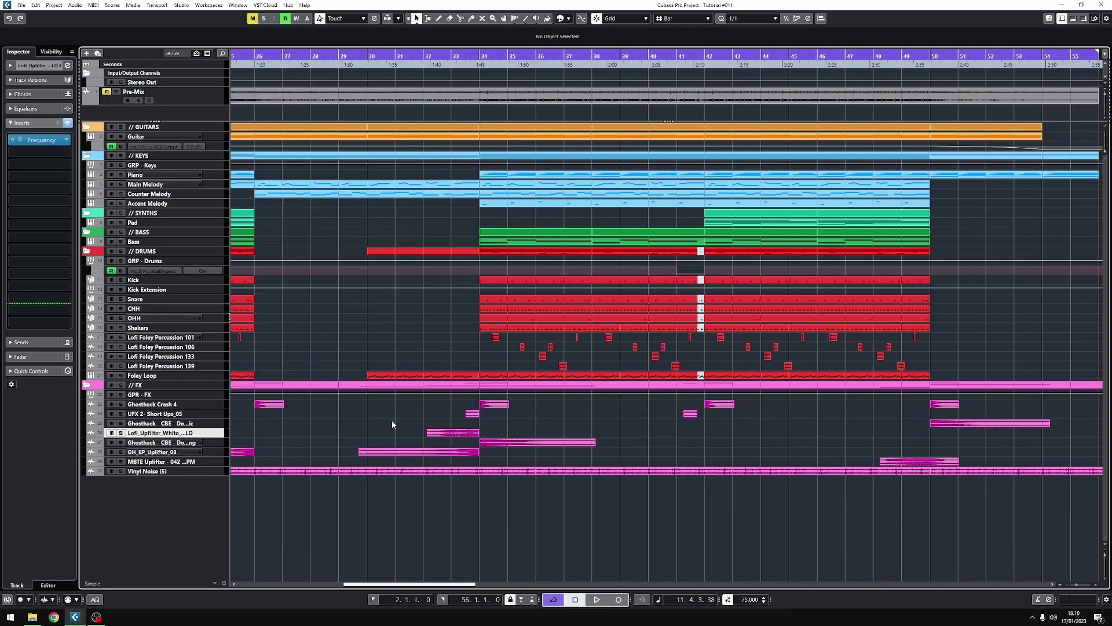
Step: Review the Lofi_Upfilter_White and GH_EP_Uplifter_03 clips, then the fader and inserts of the Ghosthack Downlifter Rushing track
left_click(437, 432)
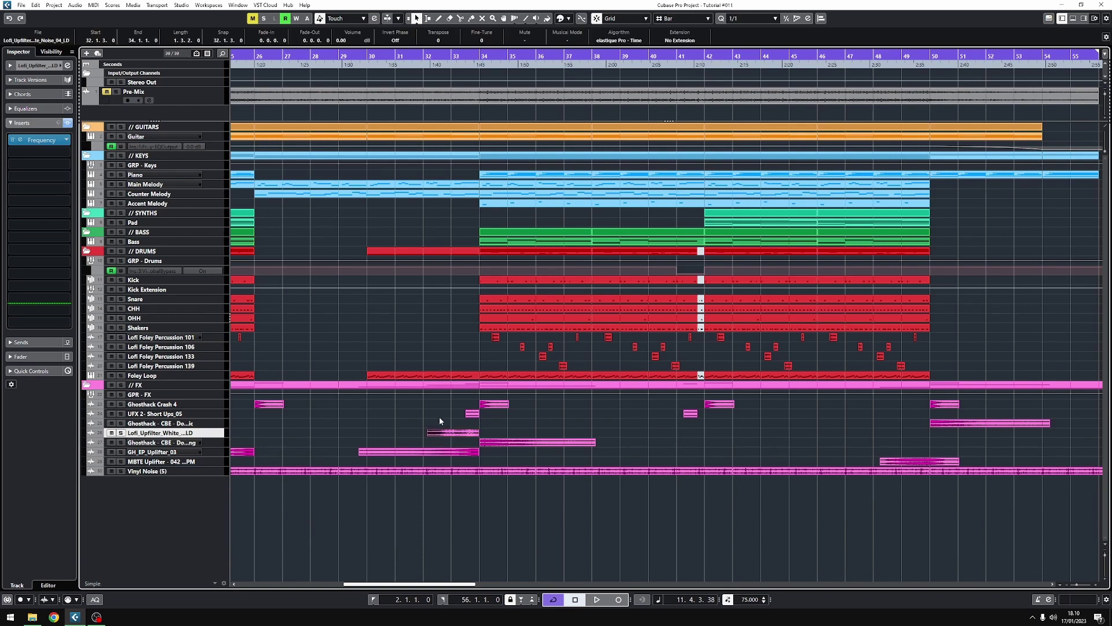
left_click(440, 453)
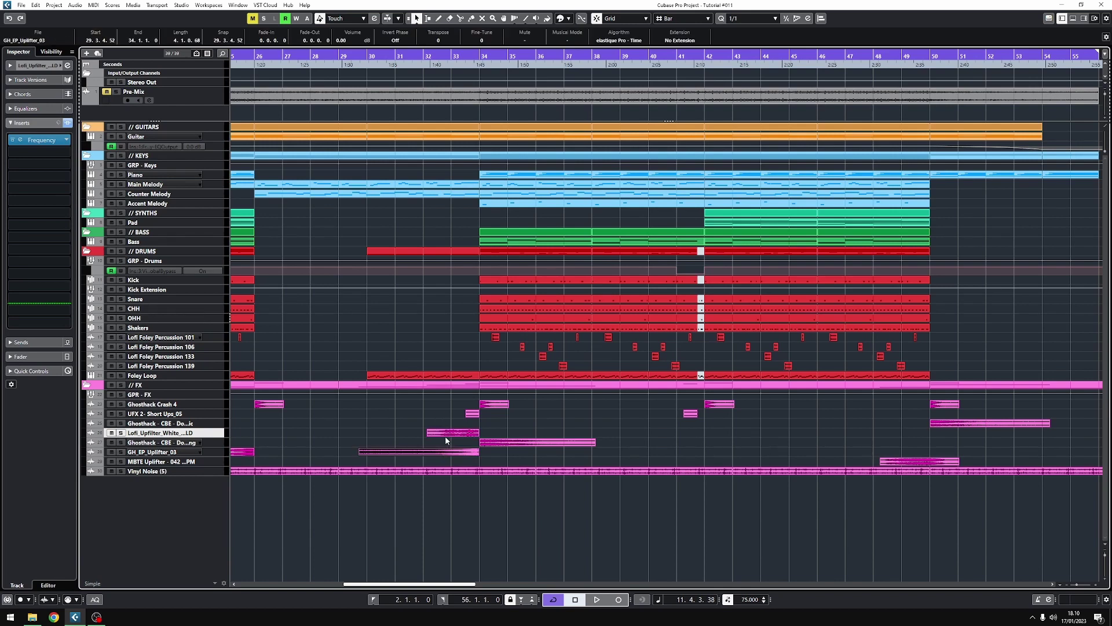
left_click(40, 355)
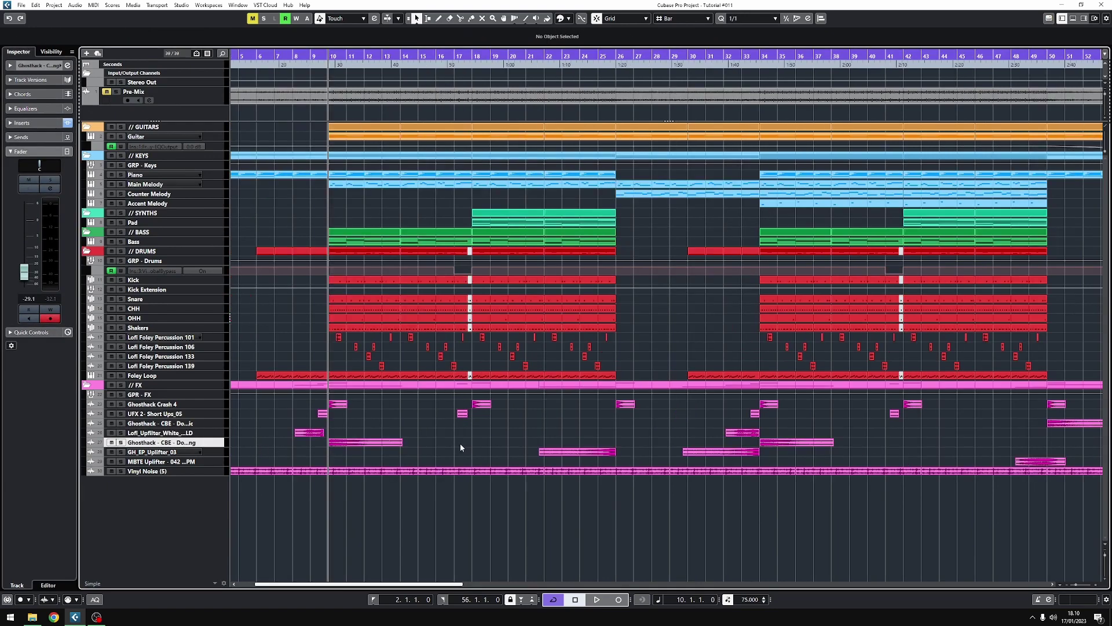
left_click(350, 446)
left_click(32, 121)
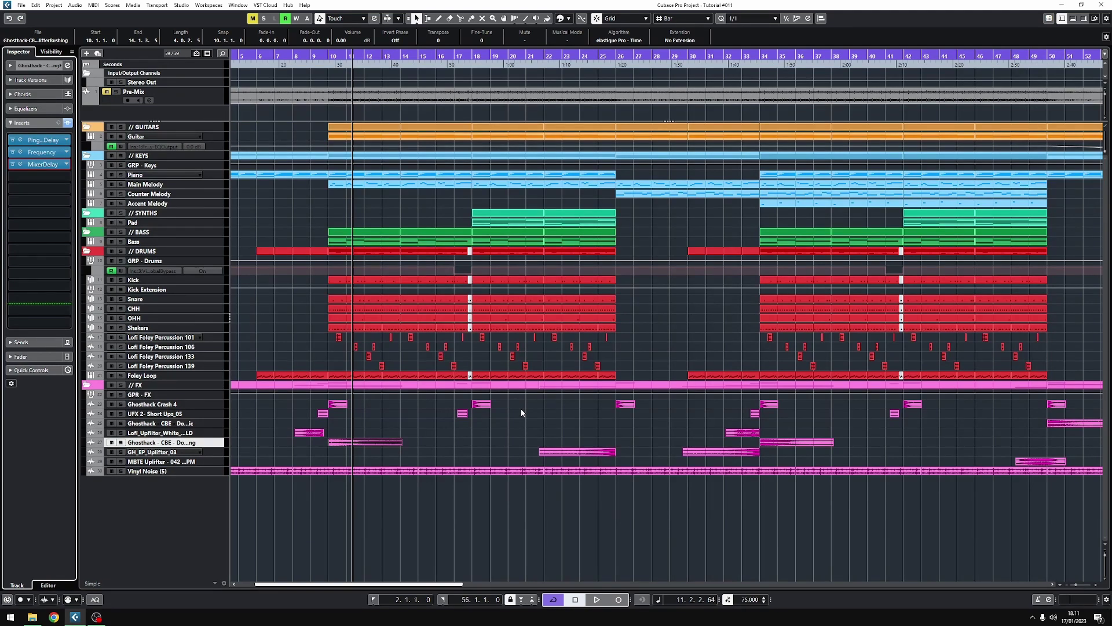
Step: Select the Main, Counter and Accent Melody parts between bars 34 and 42, along with their tracks
scroll(520, 408, "down", 2)
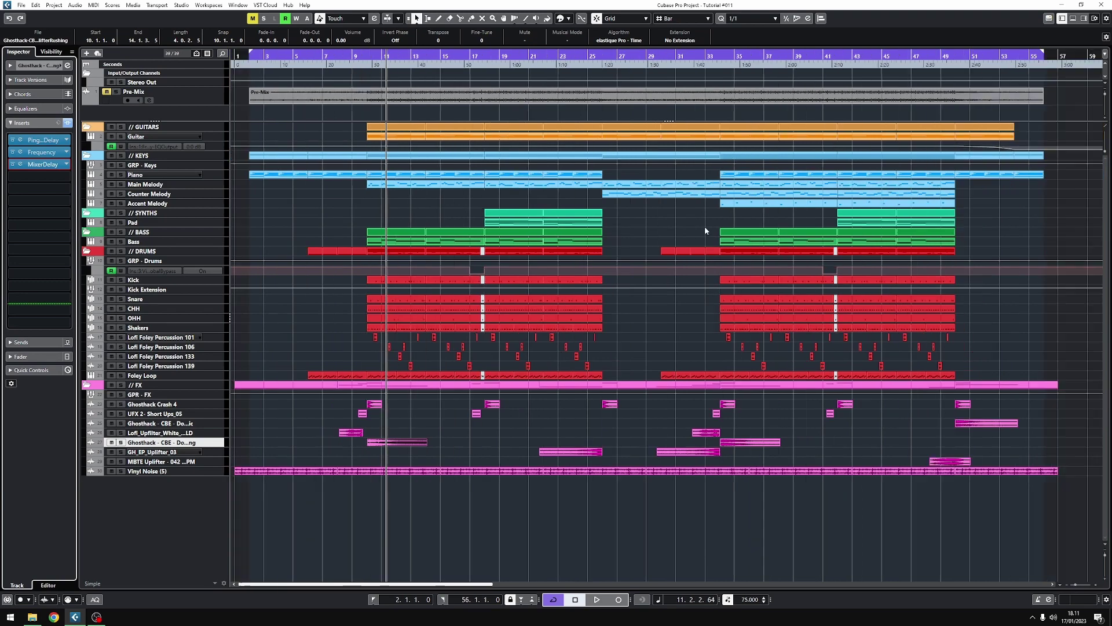
scroll(647, 213, "right", 3)
left_click_drag(486, 217, 498, 186)
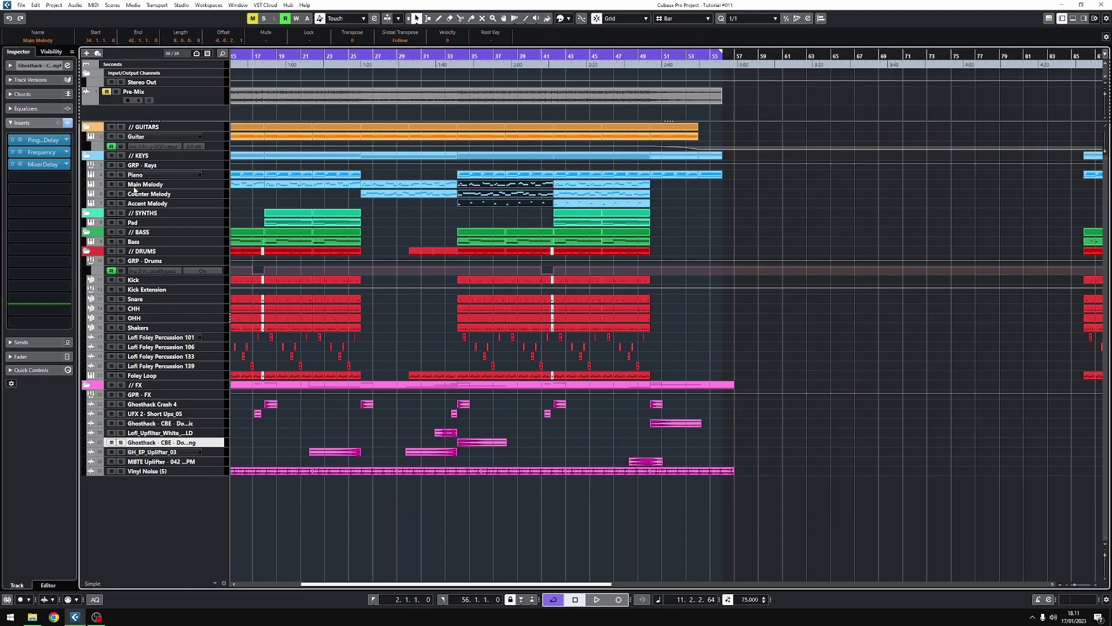
left_click(213, 175)
left_click(219, 186)
left_click(223, 204, "shift")
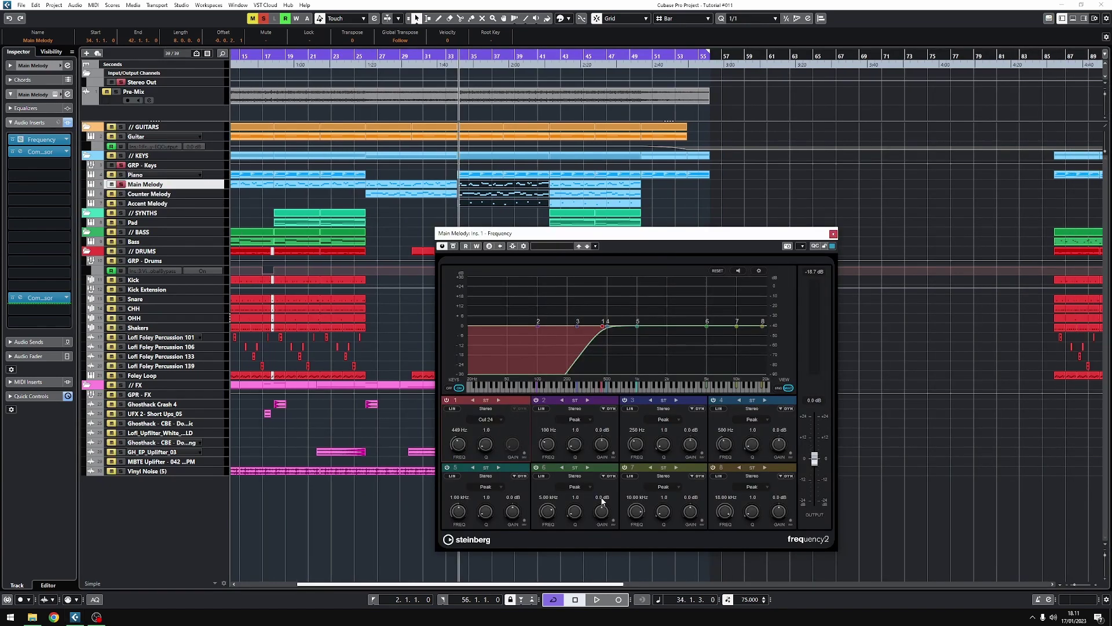
Step: Play the soloed Main Melody and boost its Frequency EQ by 3.2 dB at 3.32 kHz with a Q of 0.5
key("space")
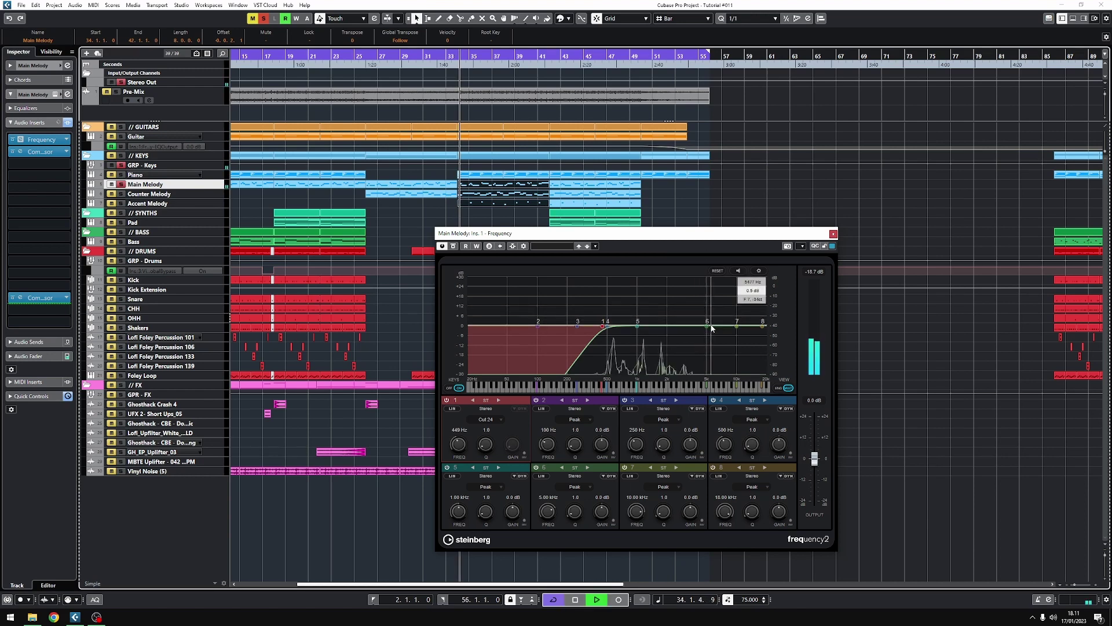
mouse_move(707, 325)
left_mouse_down()
mouse_move(693, 311)
mouse_move(619, 309)
mouse_move(731, 307)
mouse_move(652, 306)
mouse_move(685, 309)
mouse_move(690, 323)
left_mouse_up()
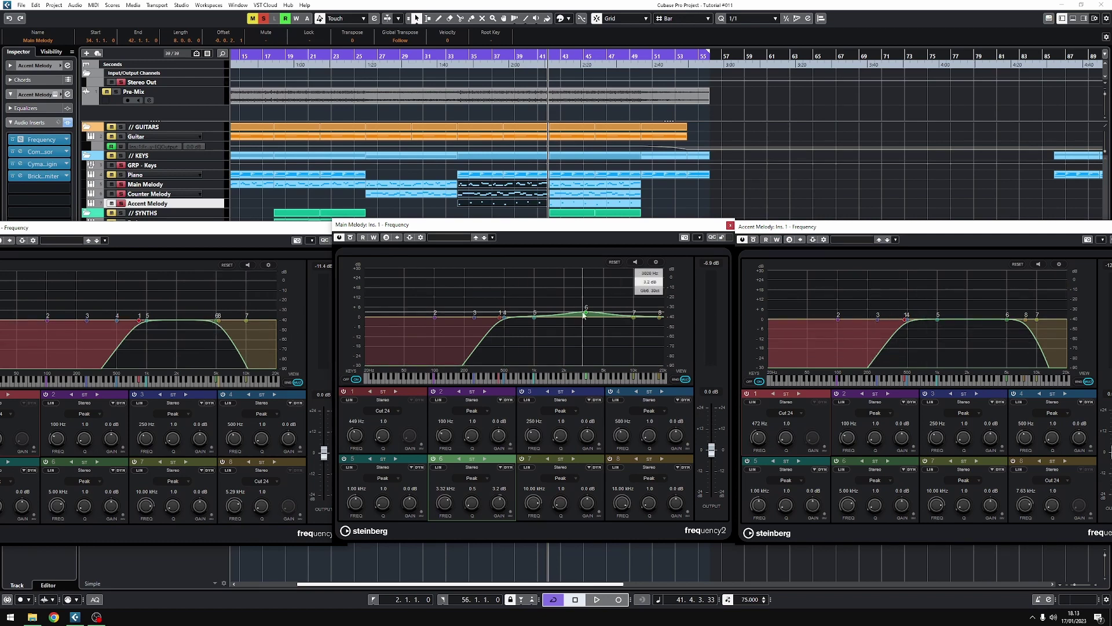
Step: With the melodies playing together, cut the Counter Melody by 3.7 dB at 3.42 kHz and the Accent Melody by 4.2 dB at 3.32 kHz
mouse_move(218, 315)
left_mouse_down()
mouse_move(193, 296)
mouse_move(200, 329)
left_mouse_up()
key("space")
mouse_move(1008, 319)
left_mouse_down()
mouse_move(1005, 298)
mouse_move(991, 299)
mouse_move(991, 326)
left_mouse_up()
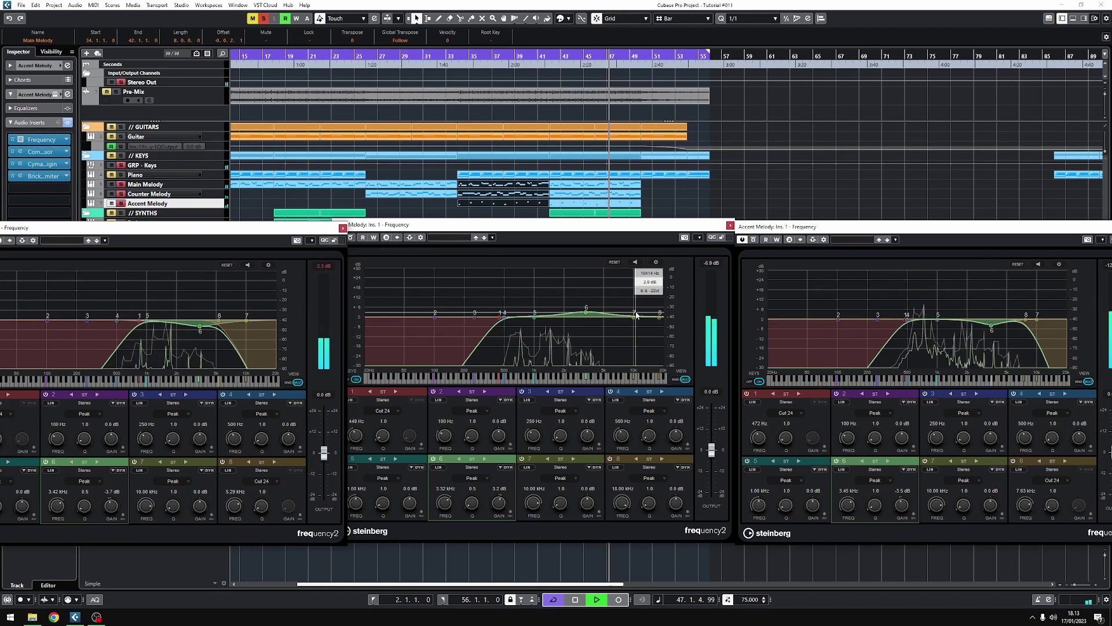
left_click(587, 315)
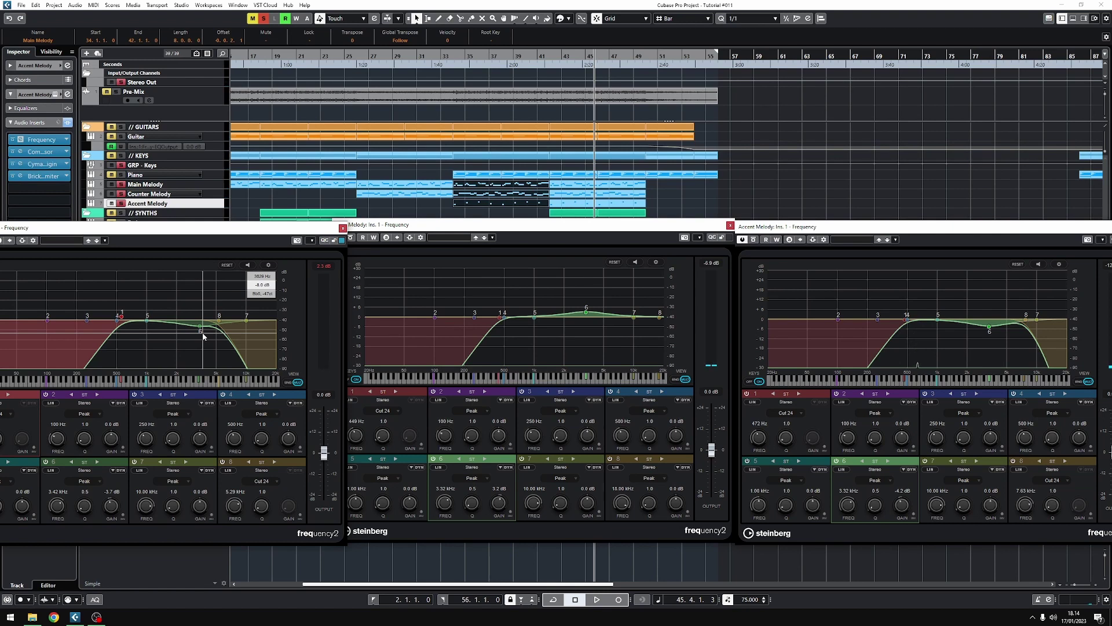
Step: While playing from bar 34, boost the Counter Melody EQ by 3.5 dB and cut the Main Melody by about 5 dB, both near 1 kHz
left_click(453, 56)
key("space")
mouse_move(147, 321)
left_mouse_down()
mouse_move(154, 281)
mouse_move(136, 278)
mouse_move(148, 315)
left_mouse_up()
left_click_drag(504, 318, 523, 324)
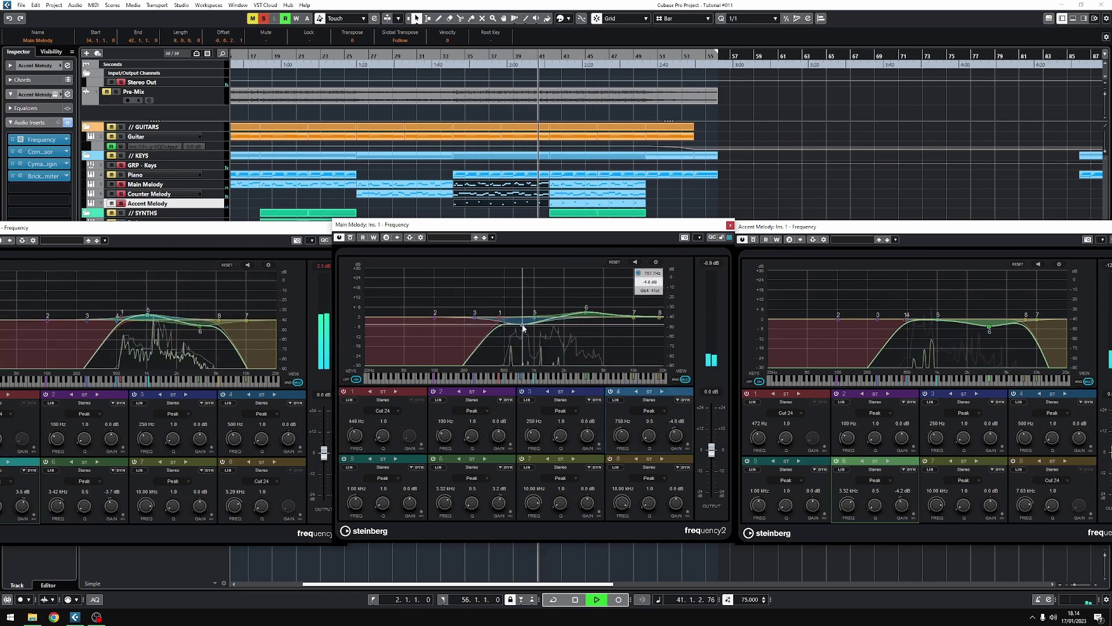
Step: Cut the Accent Melody EQ by 4.5 dB at 974 Hz with a Q of 0.5, and switch off its band 7
mouse_move(938, 320)
left_mouse_down()
mouse_move(950, 280)
mouse_move(924, 327)
left_mouse_up()
left_click_drag(1037, 320, 957, 319)
double_click(957, 319)
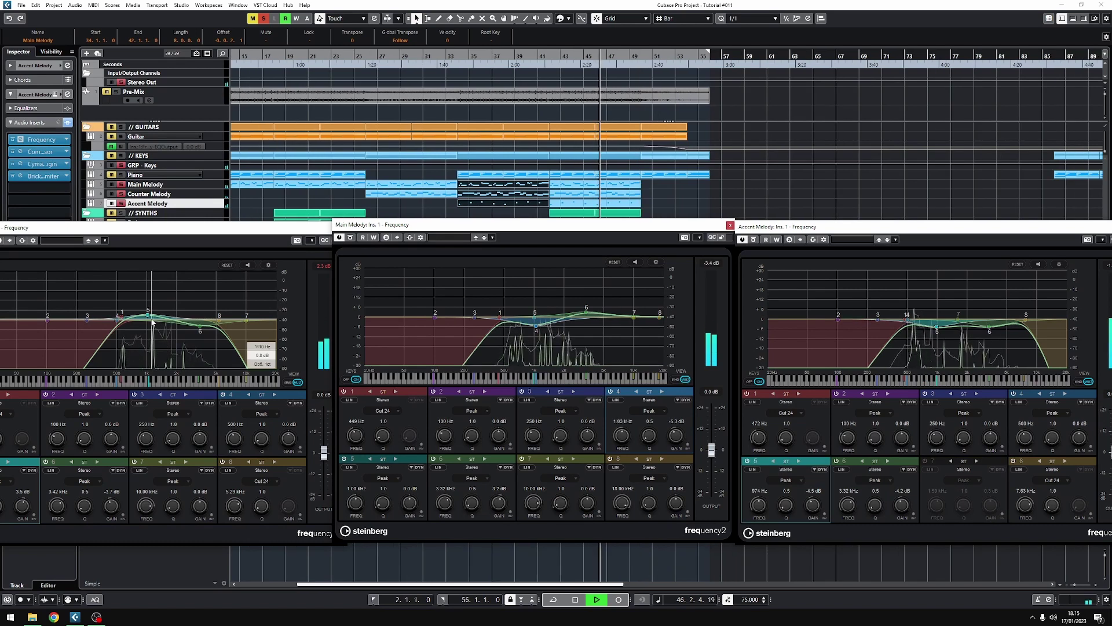
Step: Compare the melodies with the Accent Melody and Main Melody equalizers bypassed and active, and stop playback
left_click(754, 239)
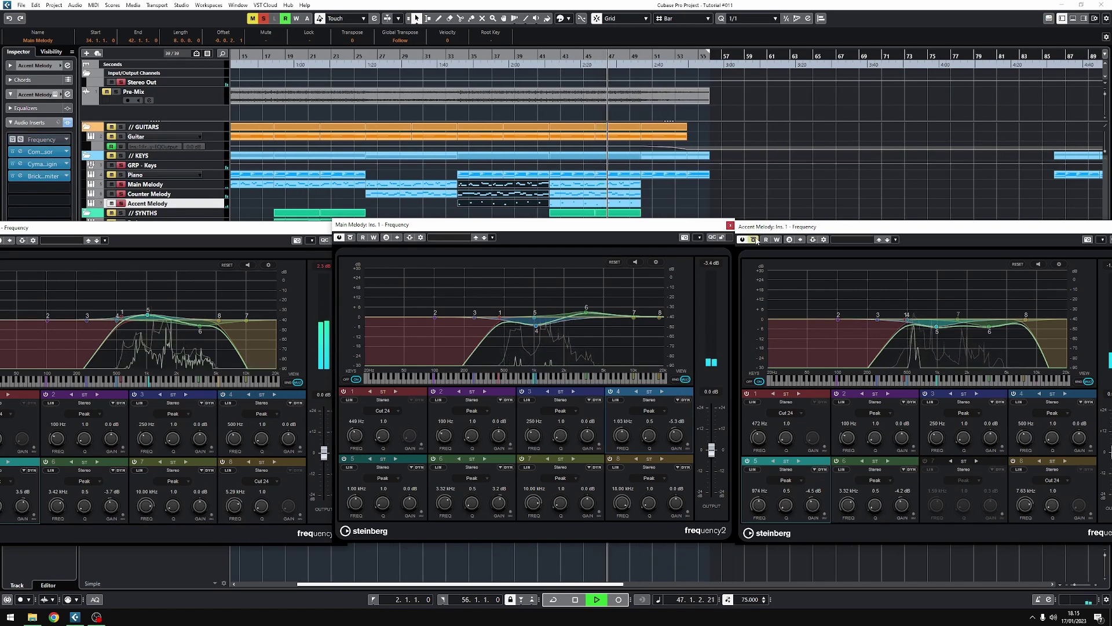
left_click(753, 239)
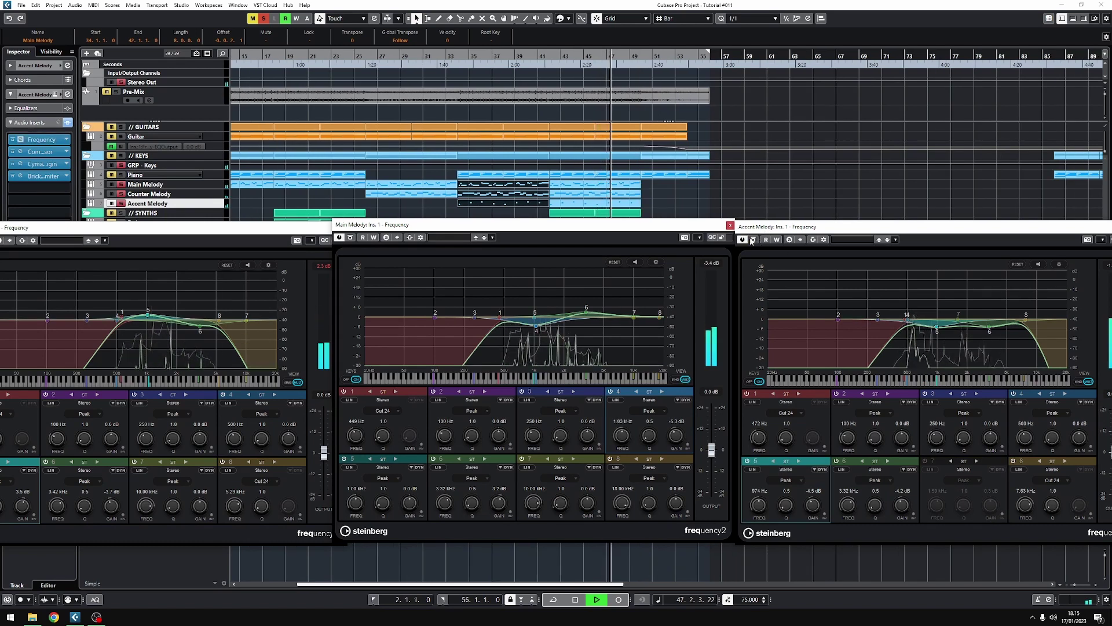
left_click(350, 238)
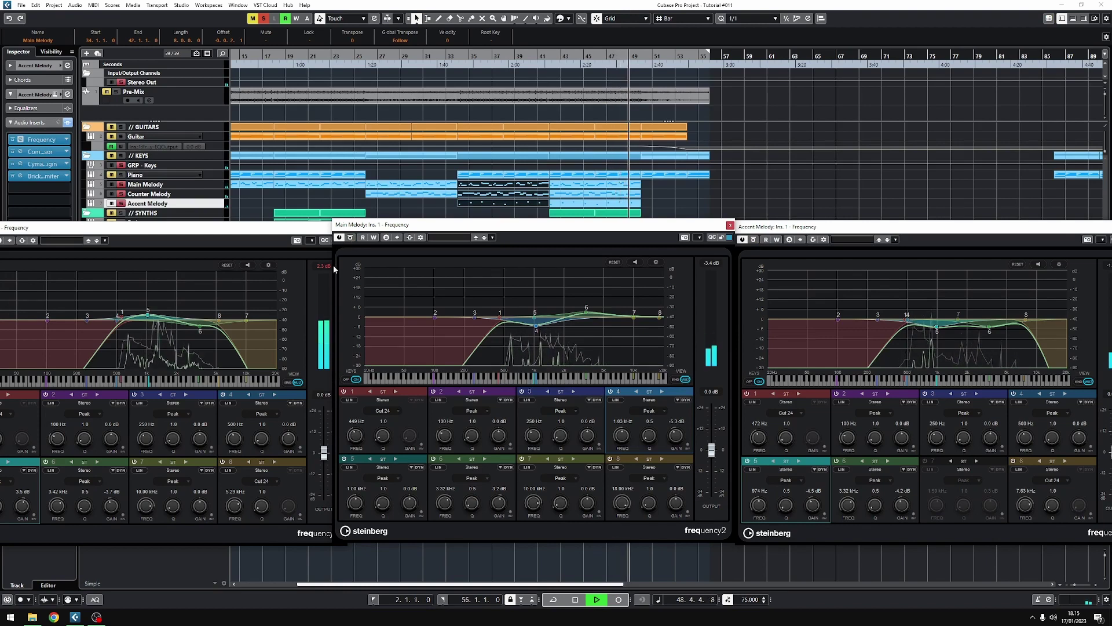
key("space")
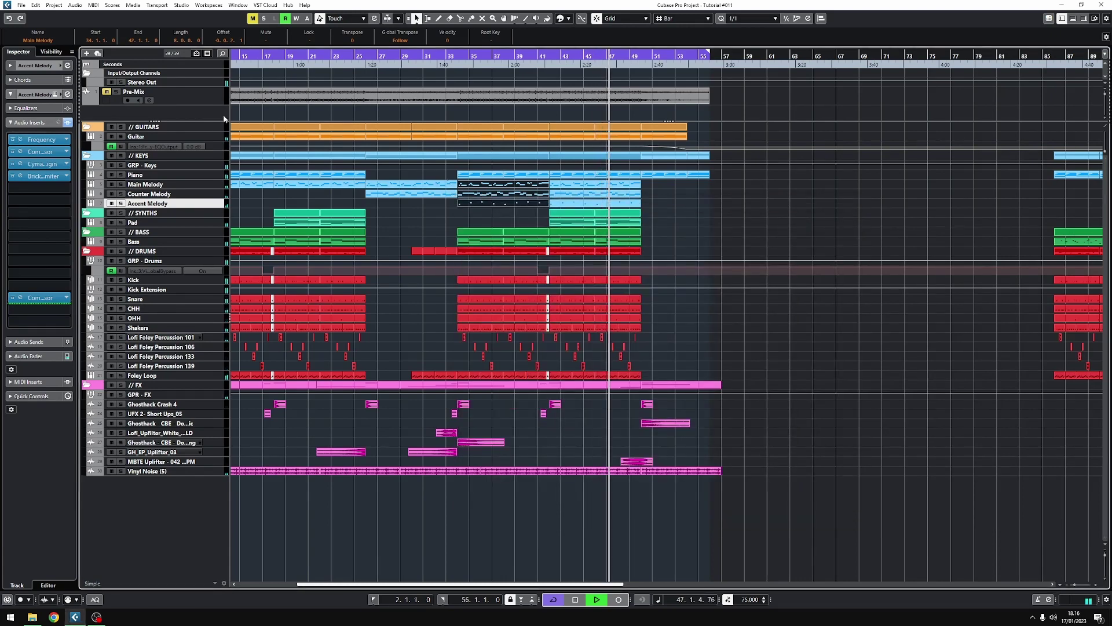
Step: Audition the Guitar track soloed and within the full mix, open its Frequency EQ for inspection, and stop playback
left_click(121, 136)
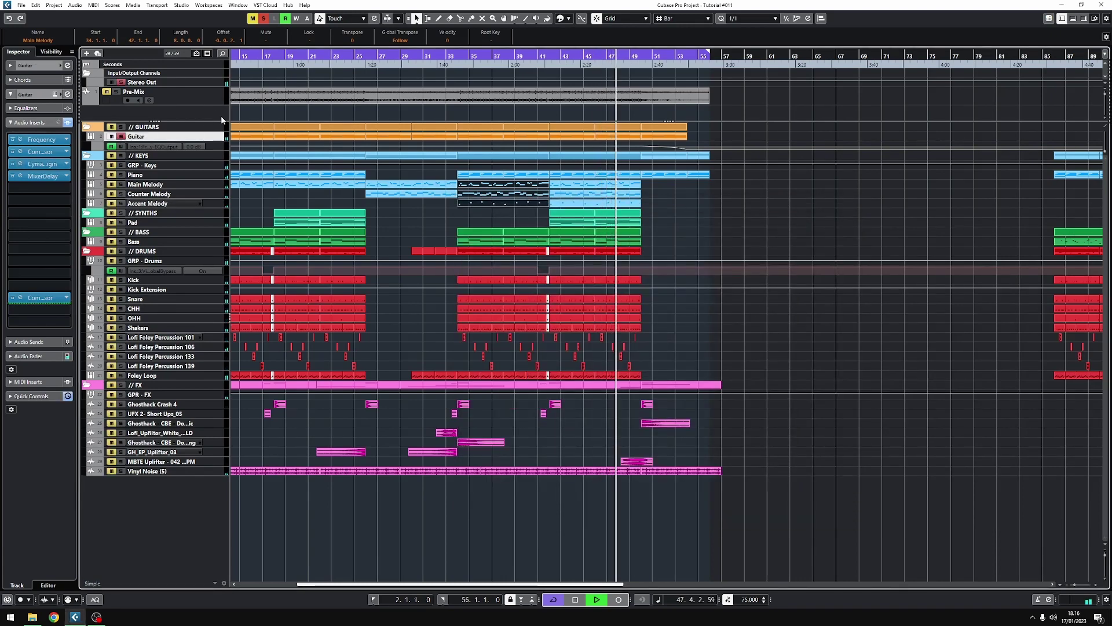
left_click(121, 136)
left_click(24, 142)
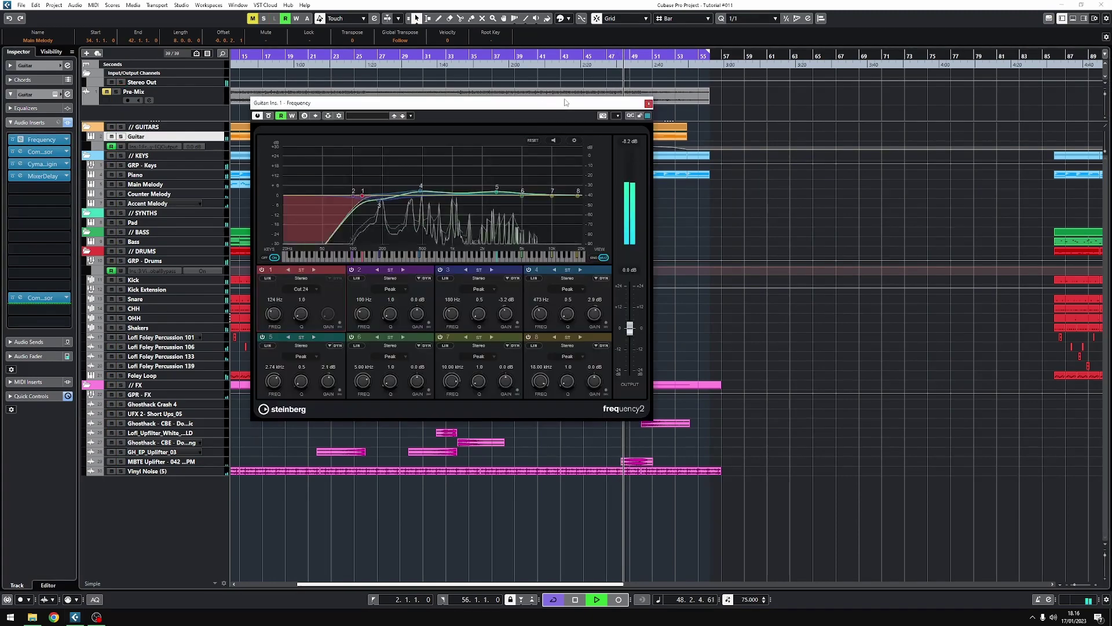
left_click_drag(584, 104, 537, 265)
key("space")
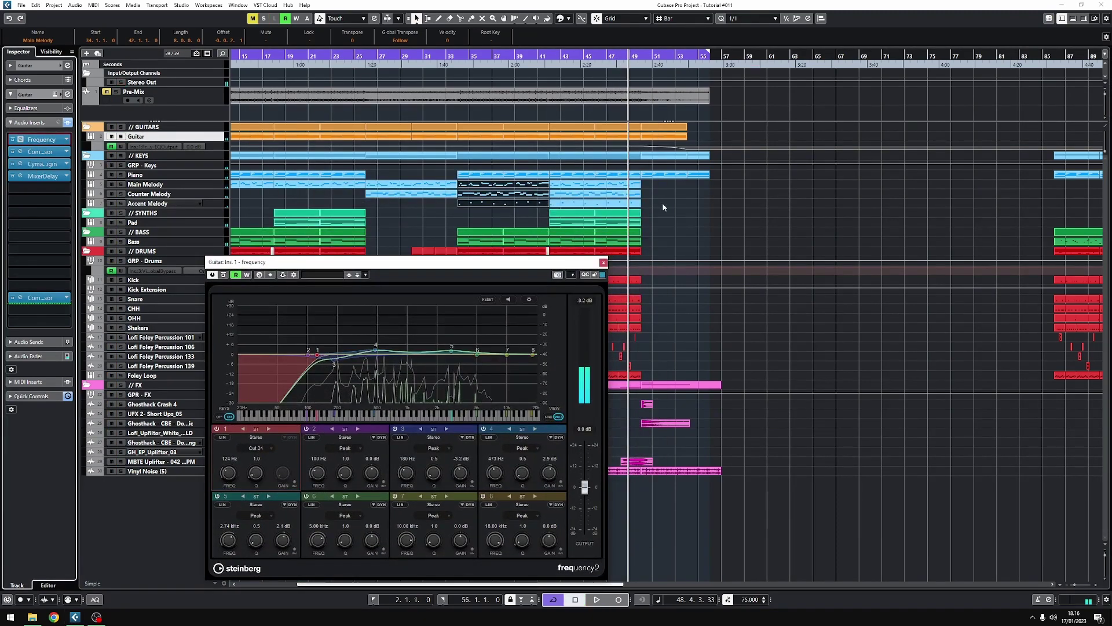
Step: While looping bars 42 to 50, boost Guitar EQ band 5 by 3.2 dB near 3.22 kHz and shift band 4 higher into a slight cut
left_click_drag(663, 204, 615, 205)
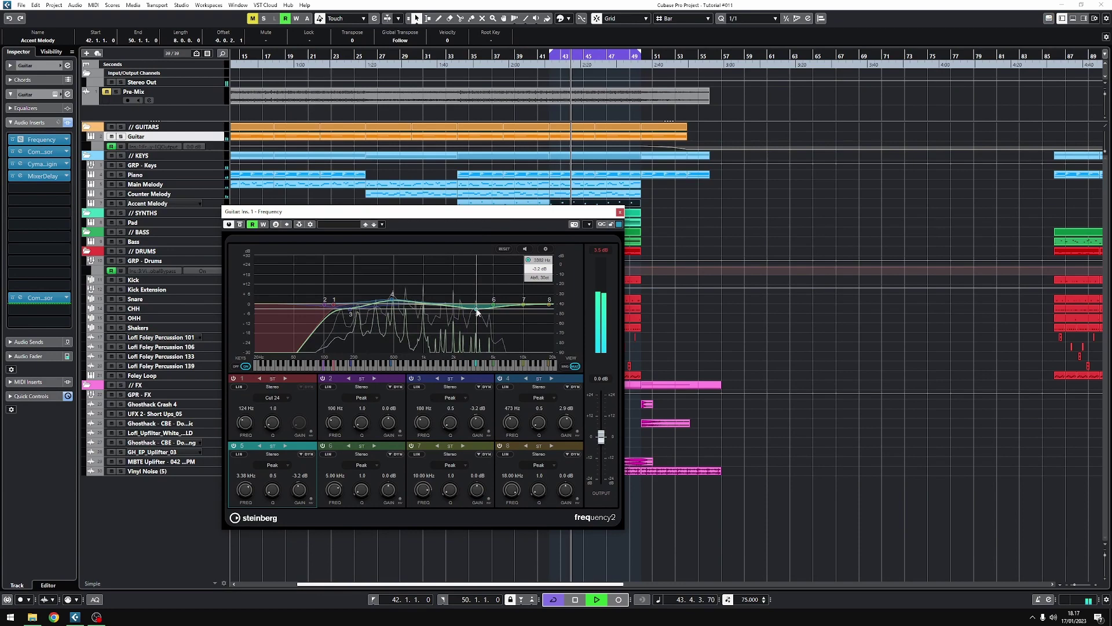
left_click_drag(477, 309, 474, 301)
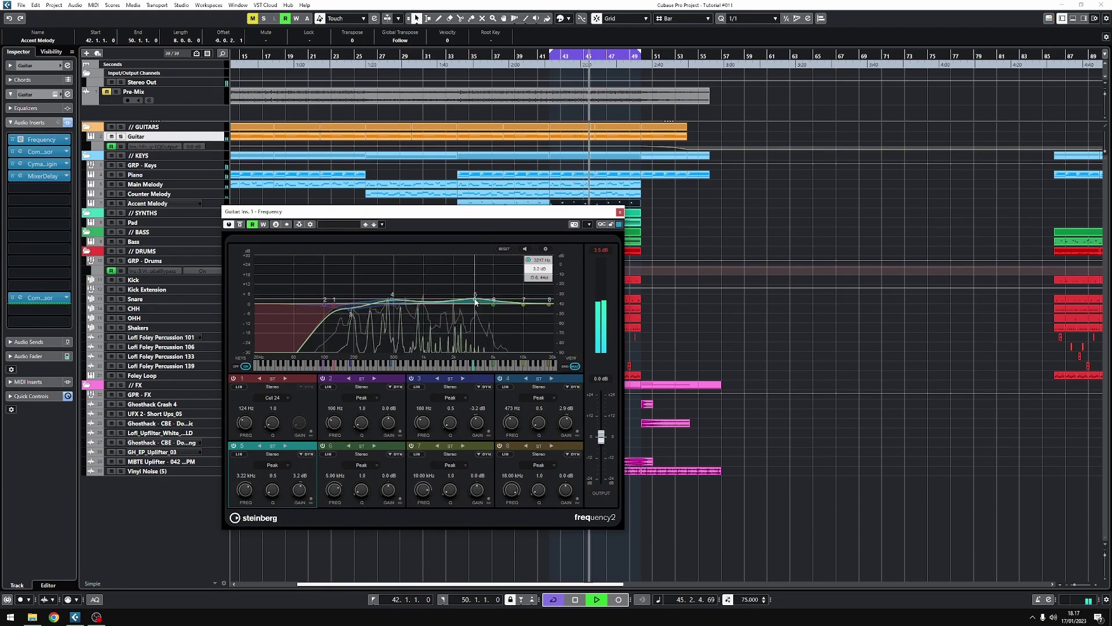
left_click_drag(393, 300, 423, 310)
key("space")
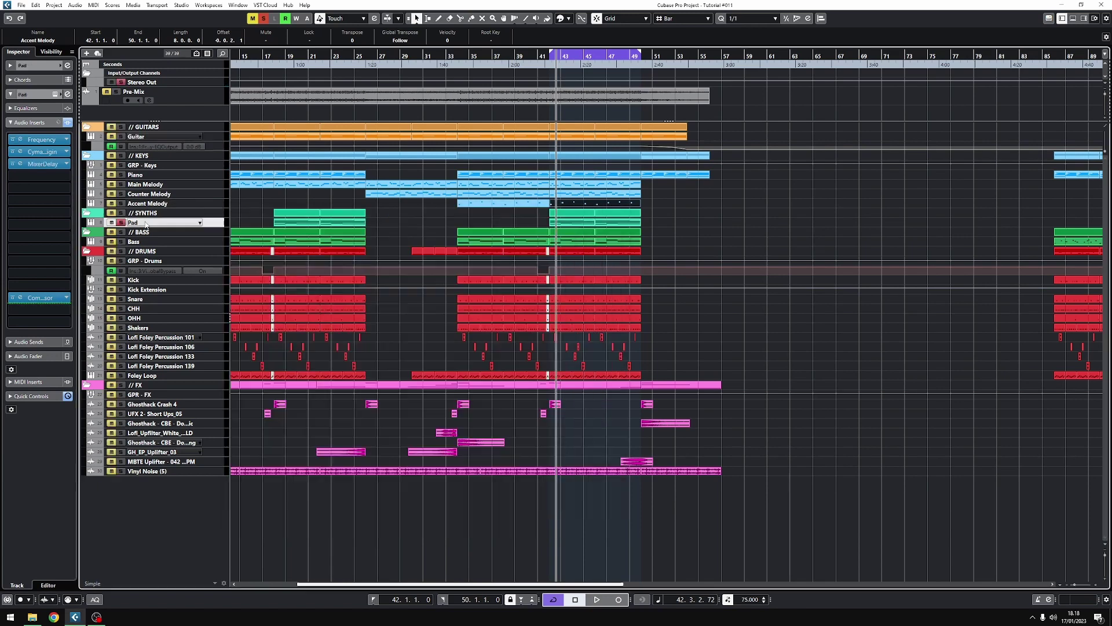
Step: Audition the Pad soloed and within the full mix, and open its Frequency EQ
key("space")
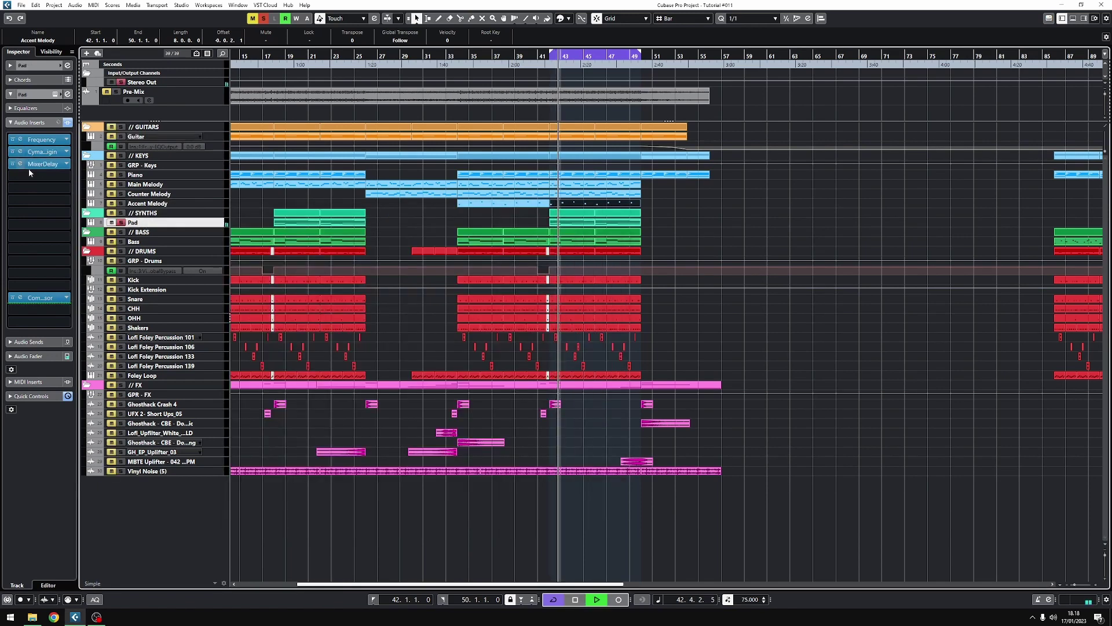
left_click(121, 222)
left_click(20, 139)
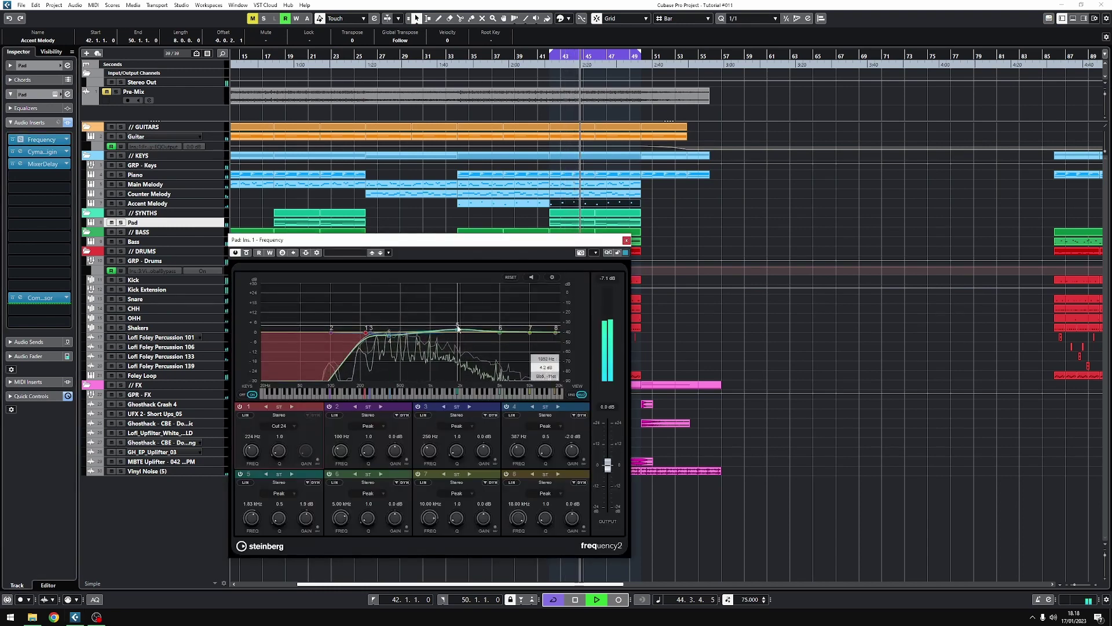
Step: Boost band 5 of the Pad EQ by 4 dB at 5.42 kHz with a Q of 0.5, and switch off band 6
left_click_drag(457, 328, 504, 325)
scroll(482, 337, "down", 5)
left_click(521, 325)
double_click(482, 337)
Step: Cut the Pad EQ with band 3 near 984 Hz at a Q of 0.5, stop playback, and close the equalizer
left_click_drag(371, 333, 430, 337)
scroll(433, 317, "down", 5)
left_click(28, 357)
key("space")
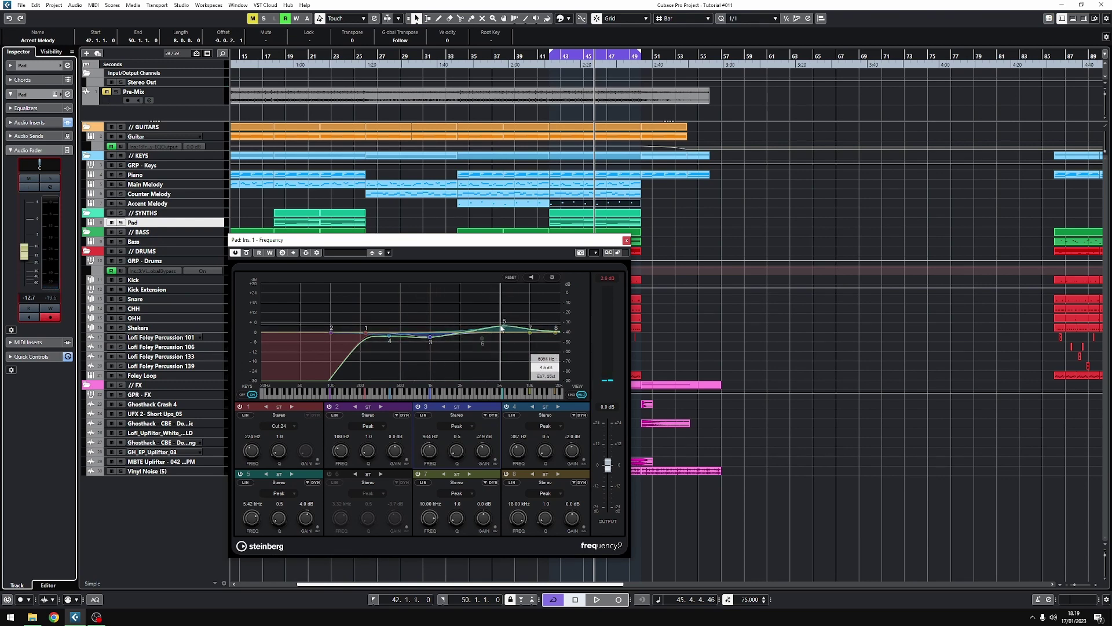
left_click(626, 241)
Step: Play the full mix, inspect the Bass track's Frequency EQ curve, and stop playback
key("space")
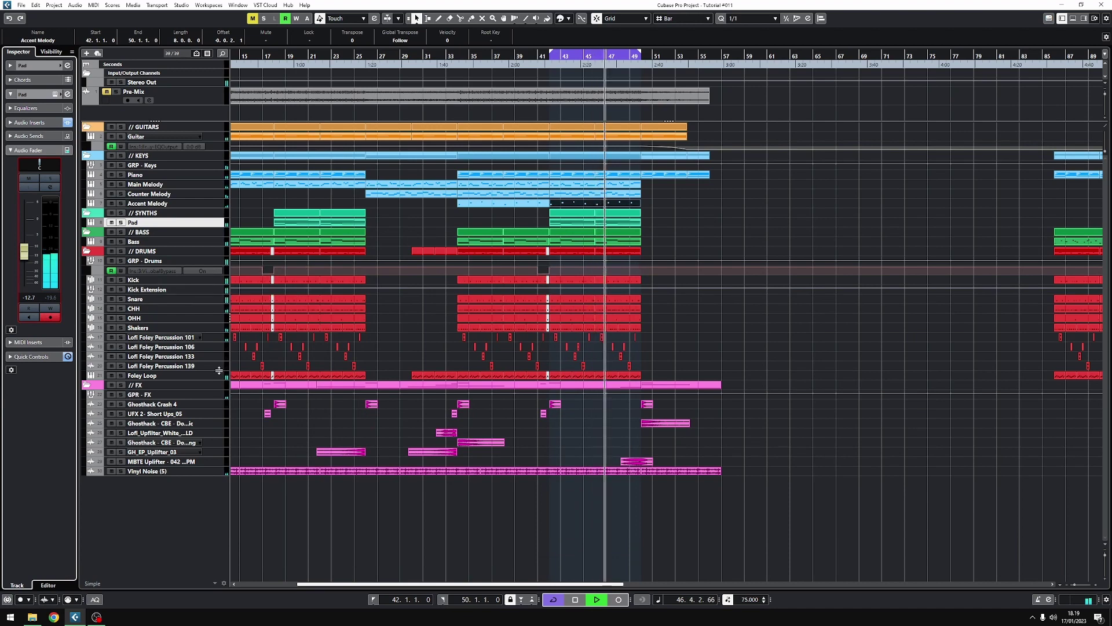
left_click(162, 241)
left_click(29, 122)
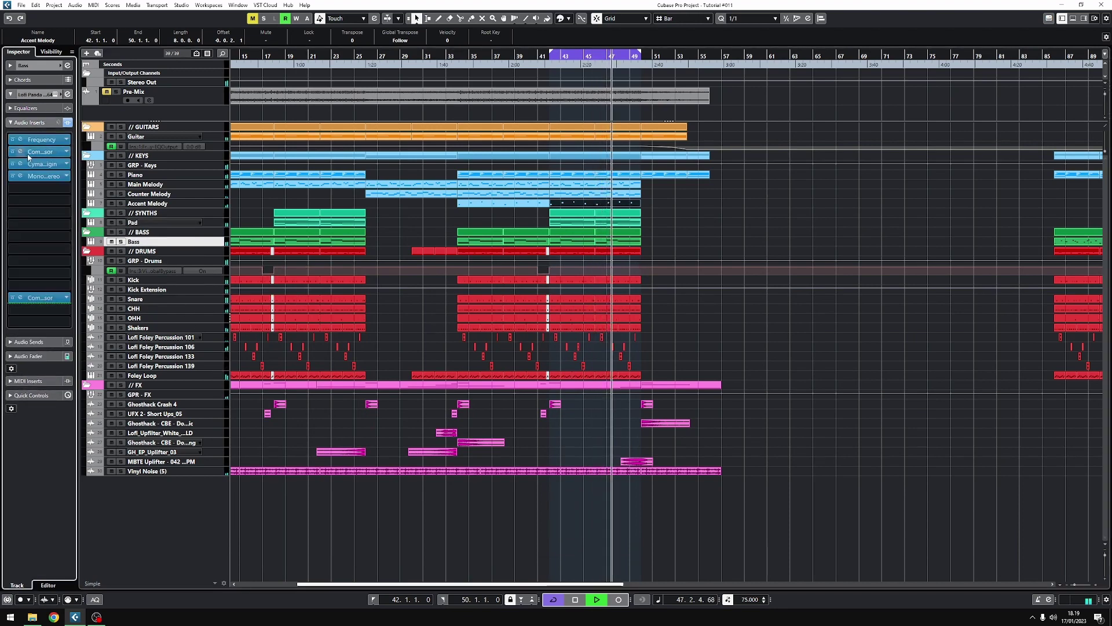
left_click(19, 142)
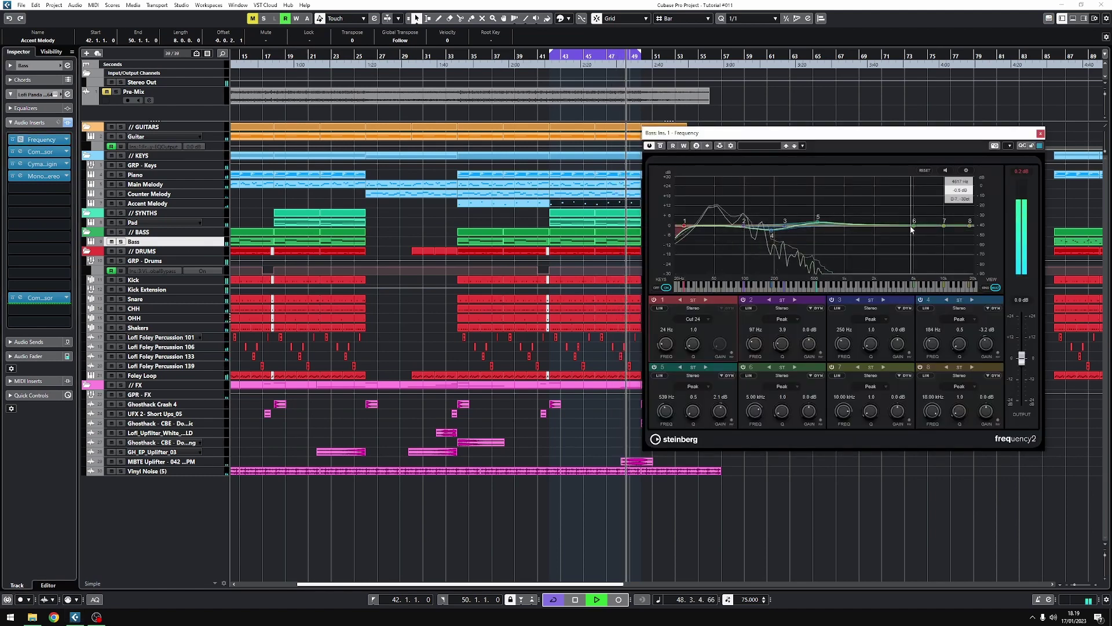
key("space")
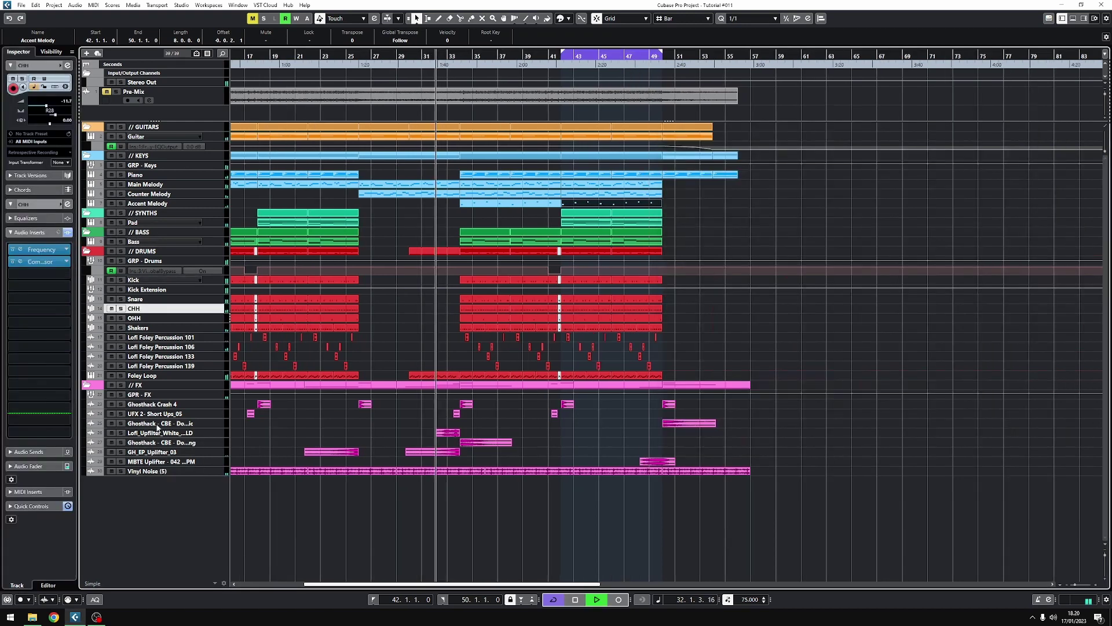
Step: Examine the Frequency EQ on the Lofi_Upfilter_White_Noise effect track while the mix plays
left_click(157, 432)
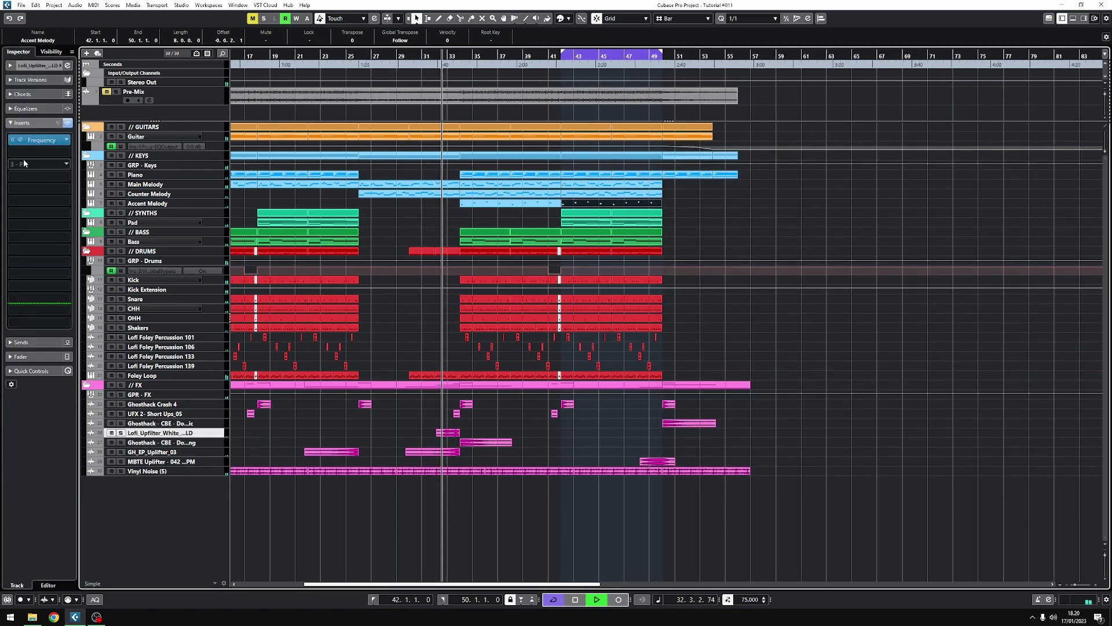
left_click(21, 139)
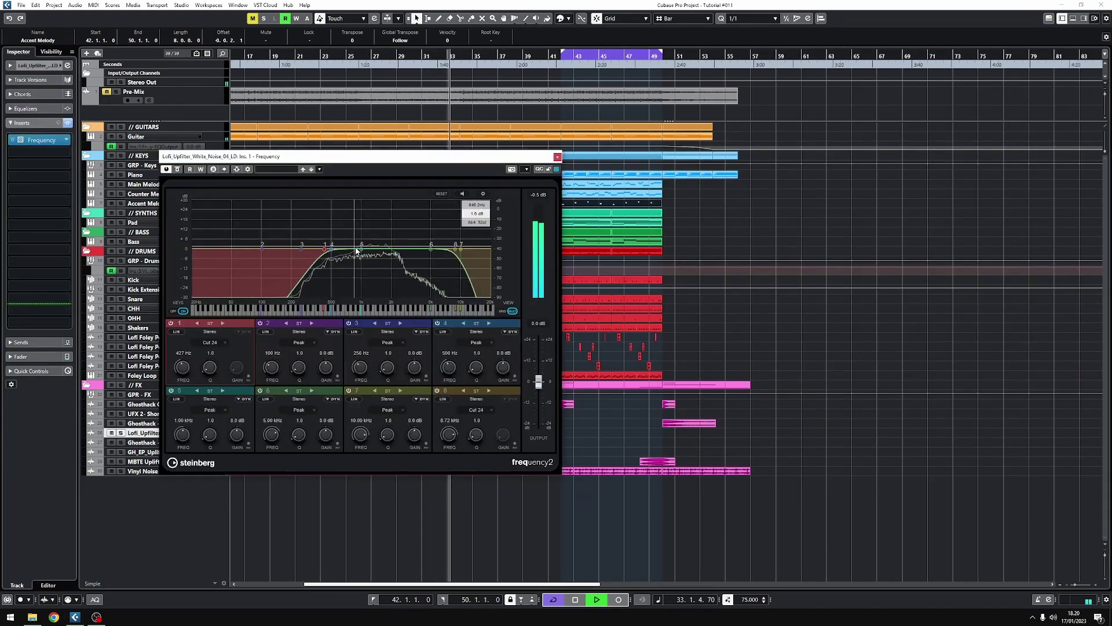
mouse_move(369, 230)
left_mouse_down()
mouse_move(460, 211)
mouse_move(322, 219)
mouse_move(385, 219)
mouse_move(355, 241)
left_mouse_up()
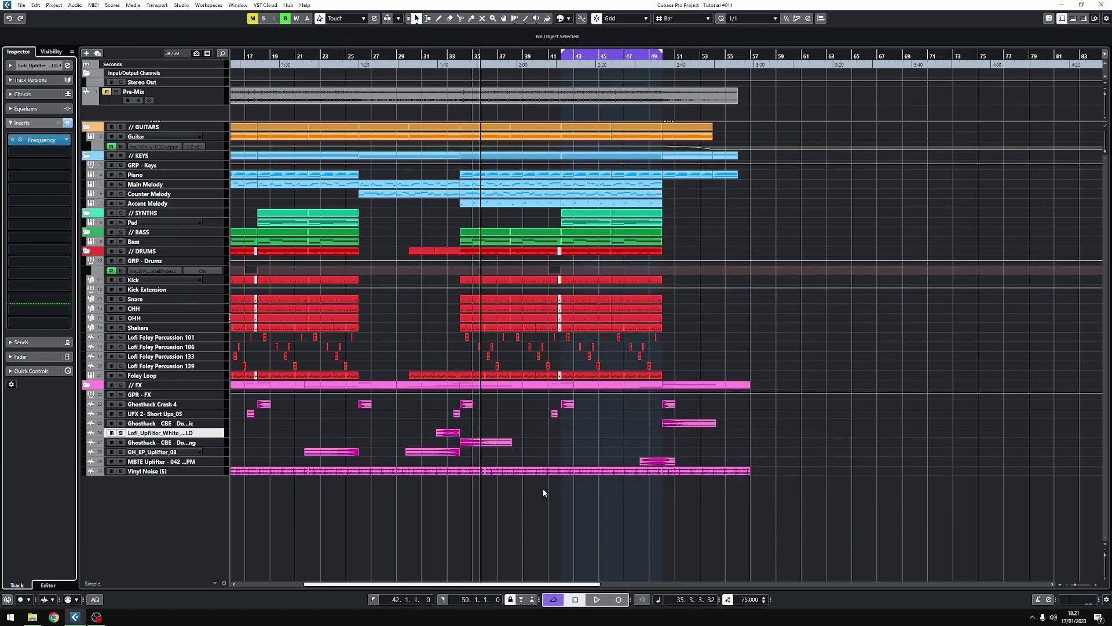
Step: Insert a Frequency EQ on the GRP - Keys channel and set its band 1 to a Cut 24 low cut at 140 Hz
left_click(65, 112)
type("fre")
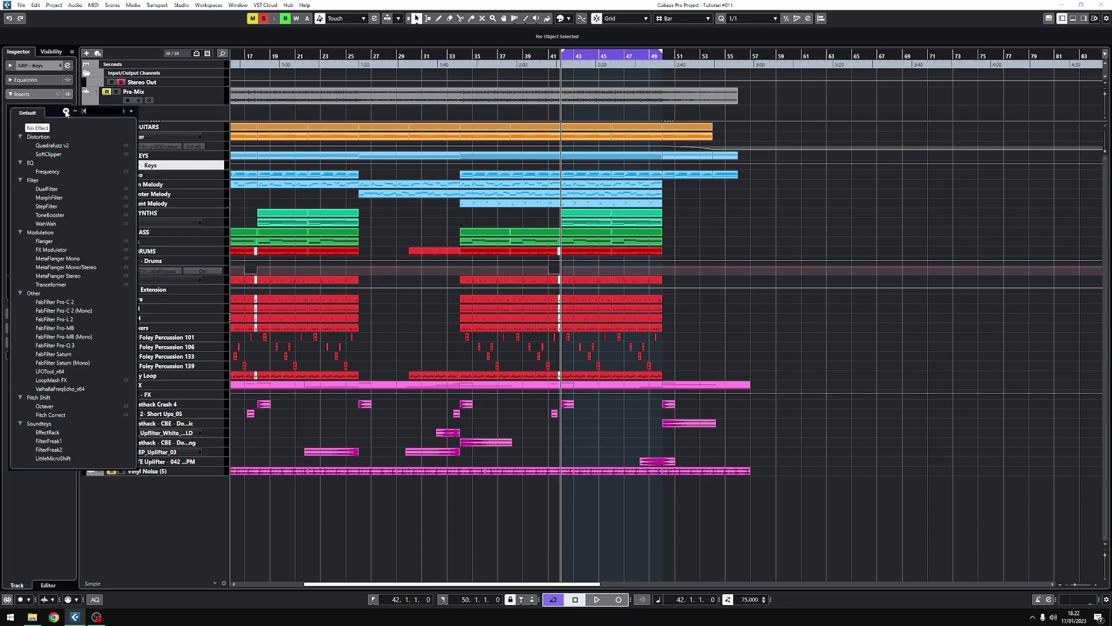
left_click(66, 135)
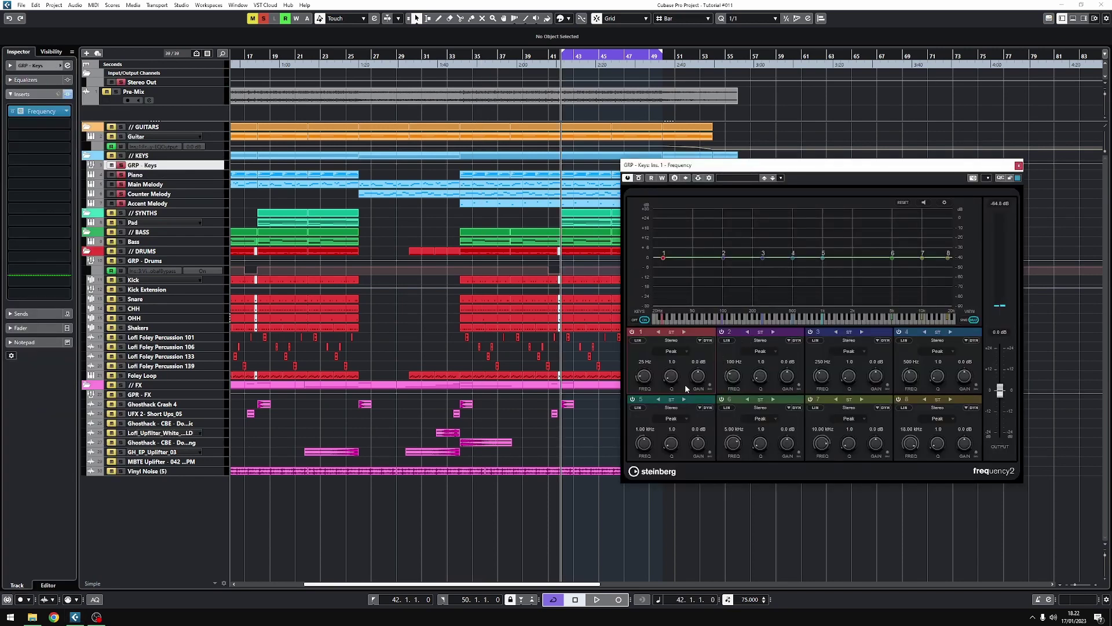
key("space")
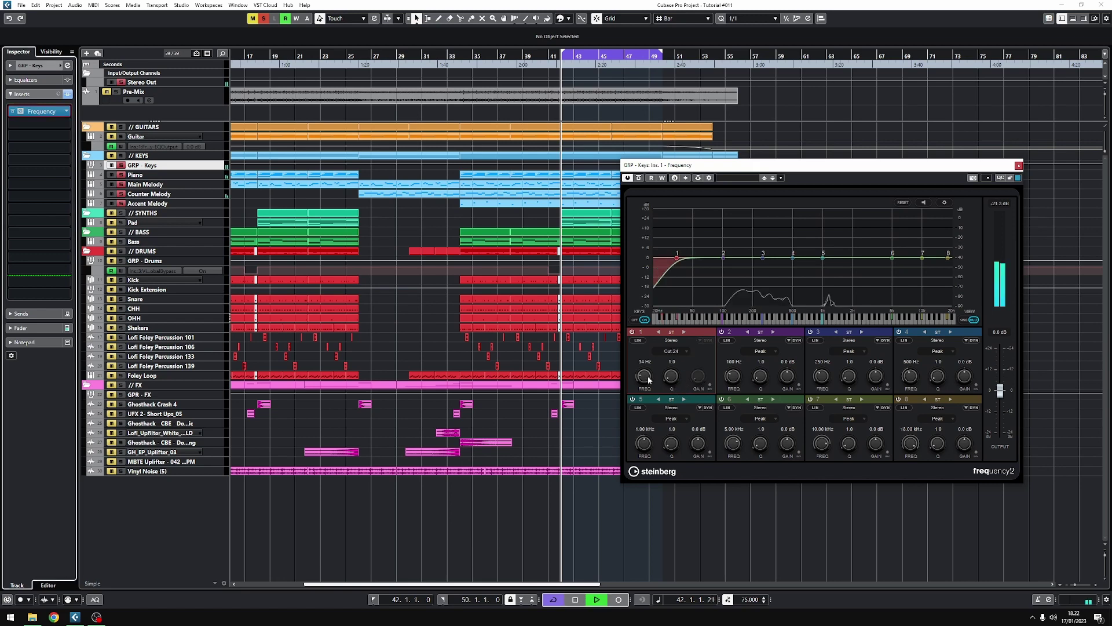
left_click_drag(648, 377, 653, 370)
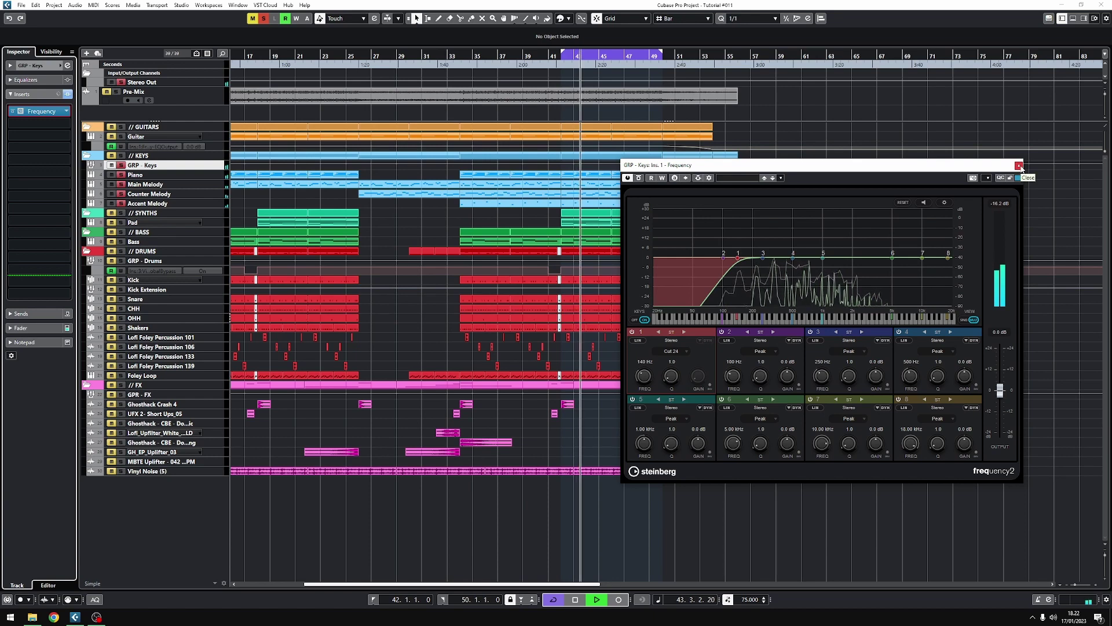
left_click(1019, 166)
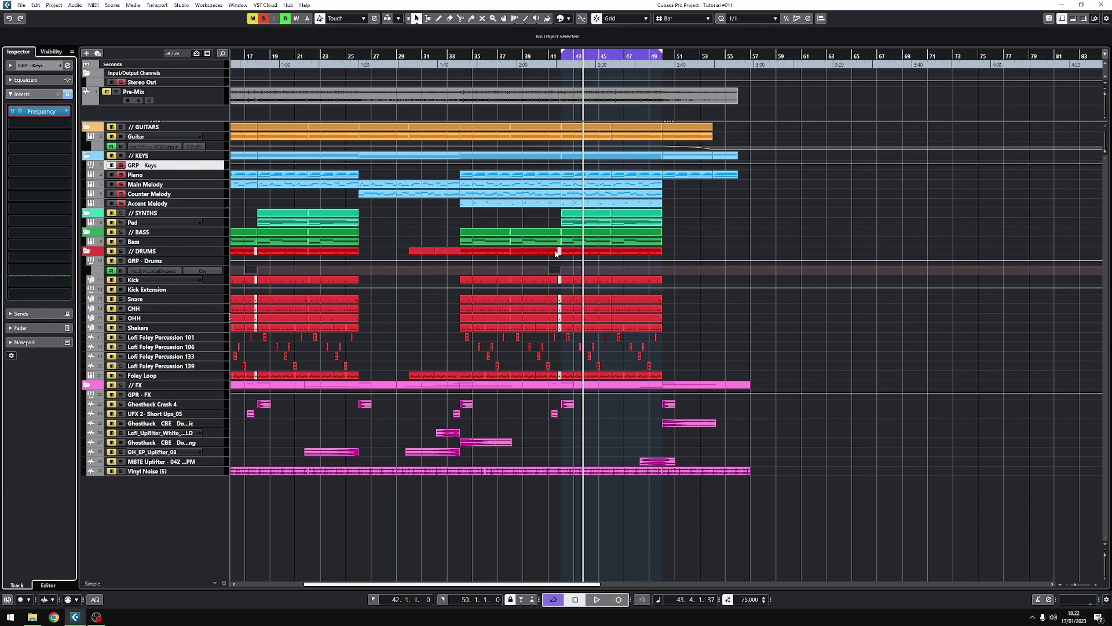
Step: Insert a VintageCompressor on the GRP - Keys channel and set its input to about 15 dB with a ratio of 4
left_click(66, 124)
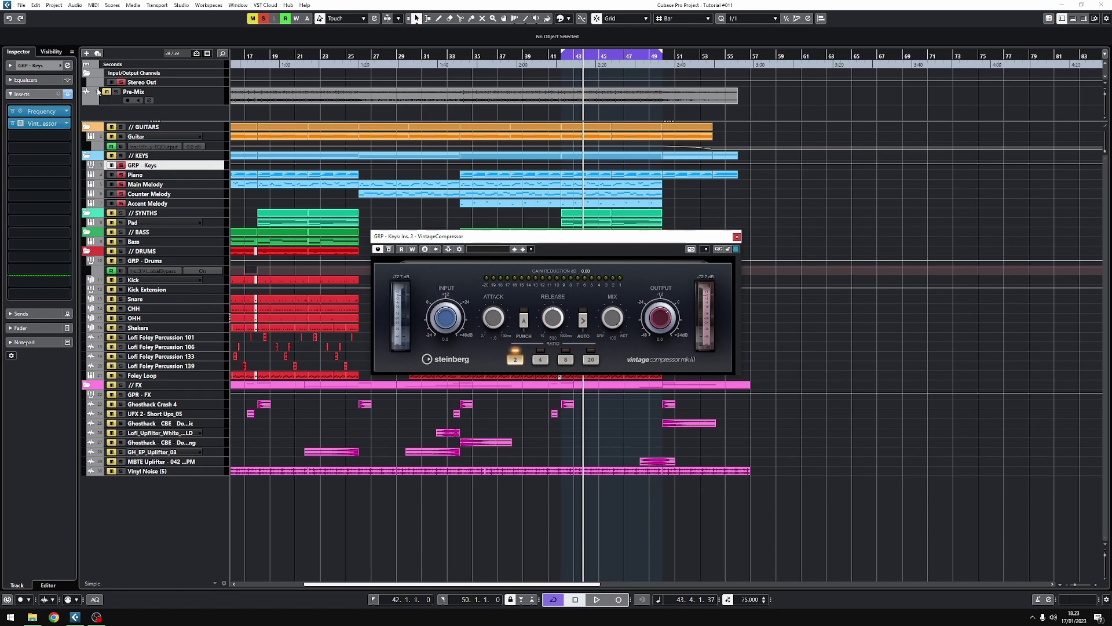
key("space")
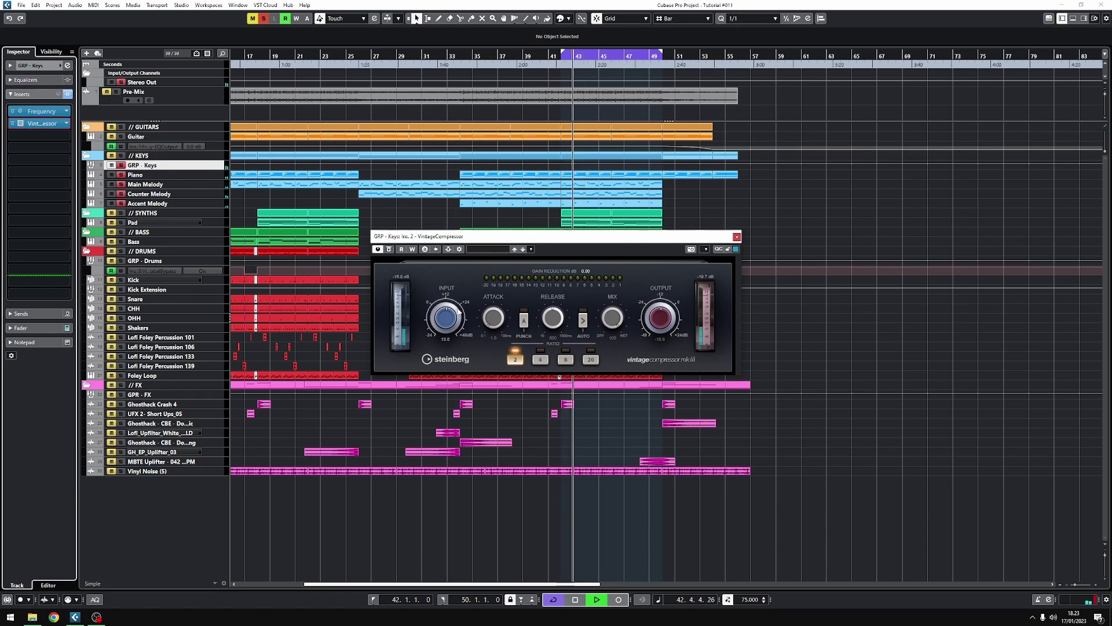
left_click(540, 360)
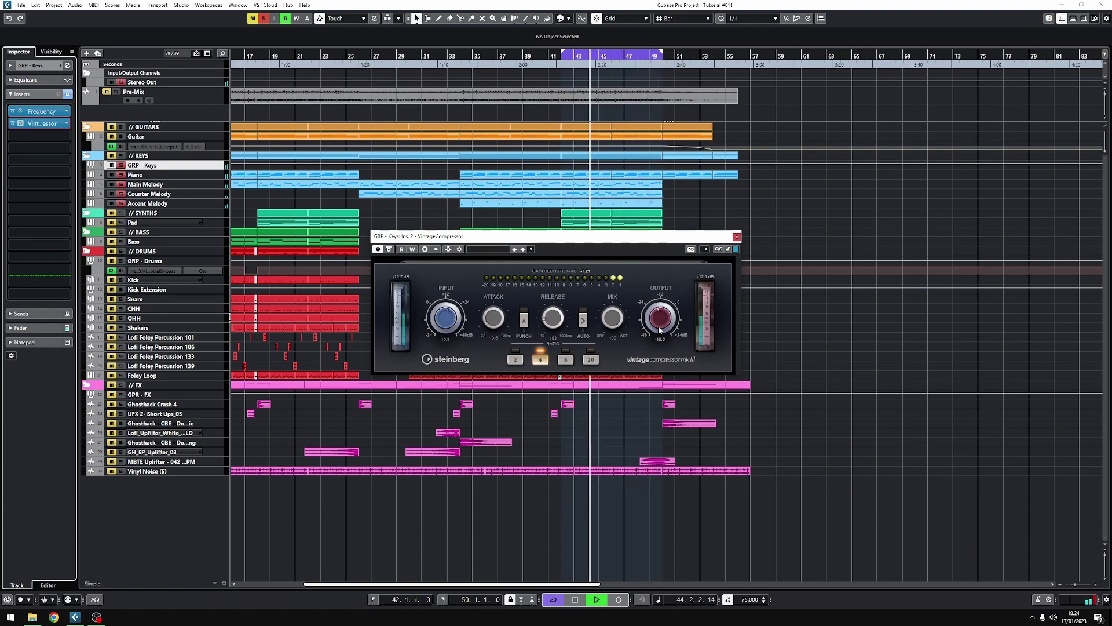
Step: Try the compressor's Punch mode, return the keys group to the full mix, and set the compressor output to -12.2 dB
left_click(524, 320)
left_click(121, 165)
left_click(524, 320)
left_click_drag(661, 318, 663, 312)
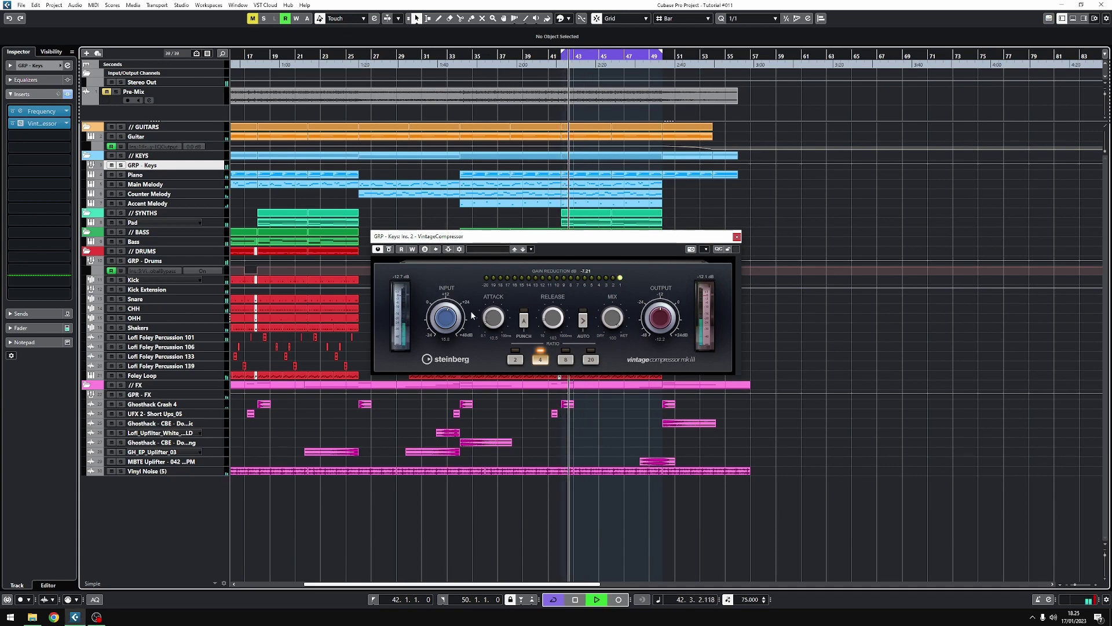
Step: Set the compressor input to about 17 dB, compare the keys with the compressor bypassed and active, and stop playback
scroll(450, 323, "up", 3)
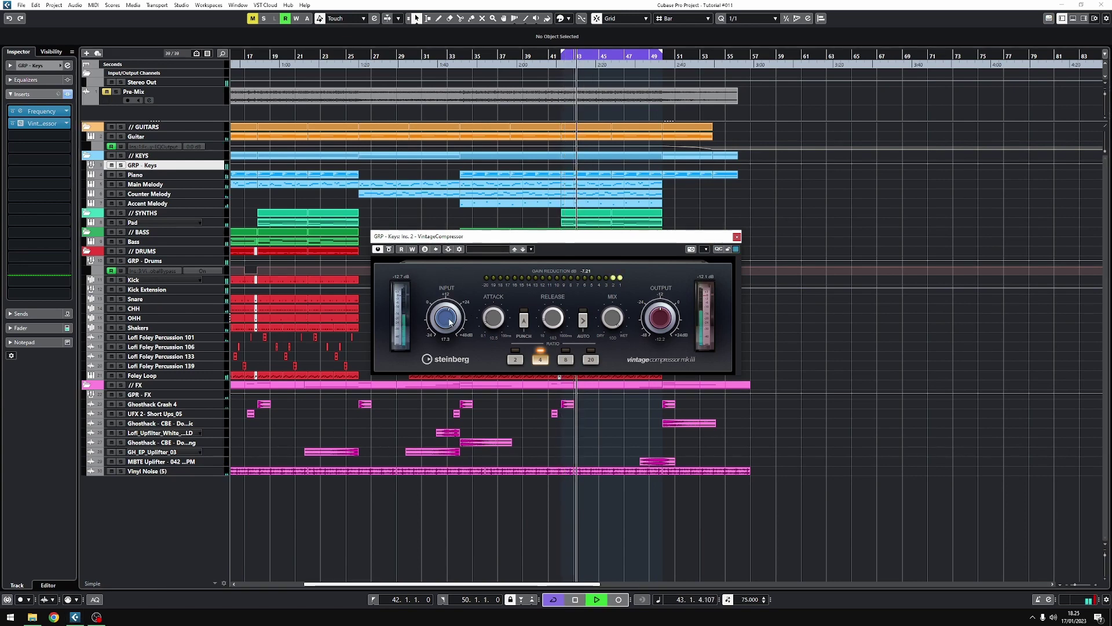
scroll(450, 323, "down", 3)
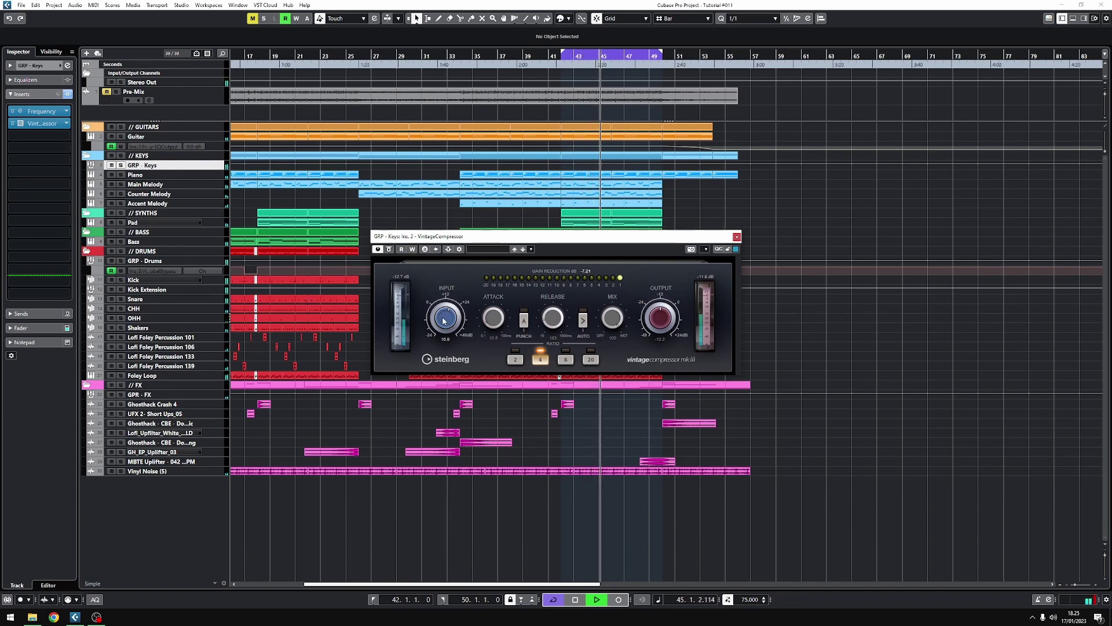
left_click(389, 250)
left_click(389, 249)
key("space")
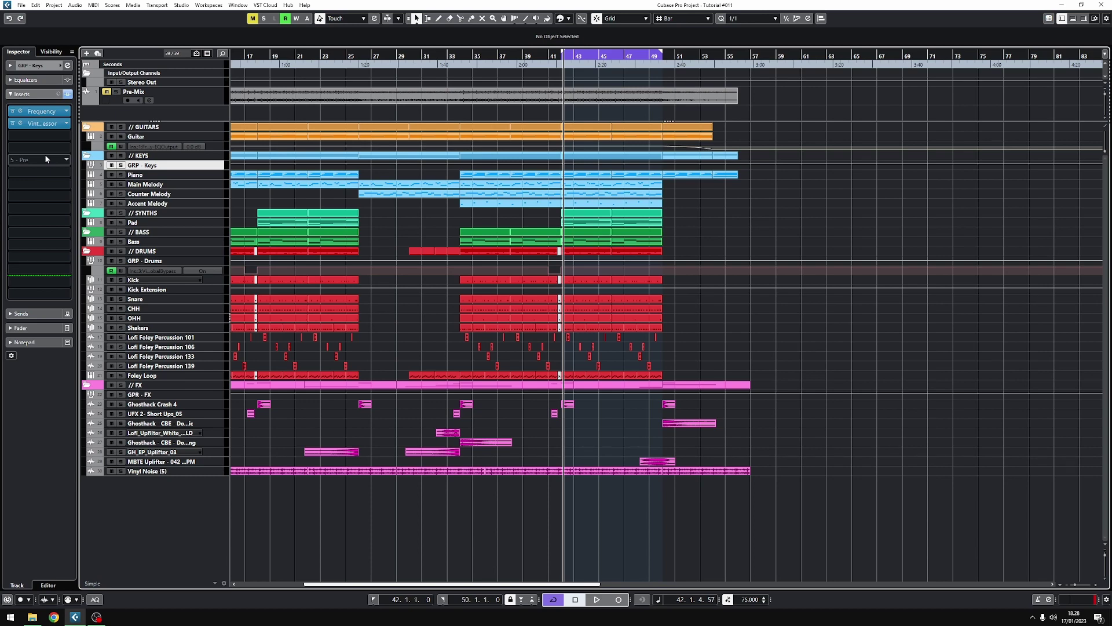
Step: Insert StandardCLIP after the compressor on the GRP - Keys channel and set its mode to Soft Clip Pro
left_click_drag(46, 156, 60, 203)
left_click(46, 135)
type("sta")
left_click(65, 161)
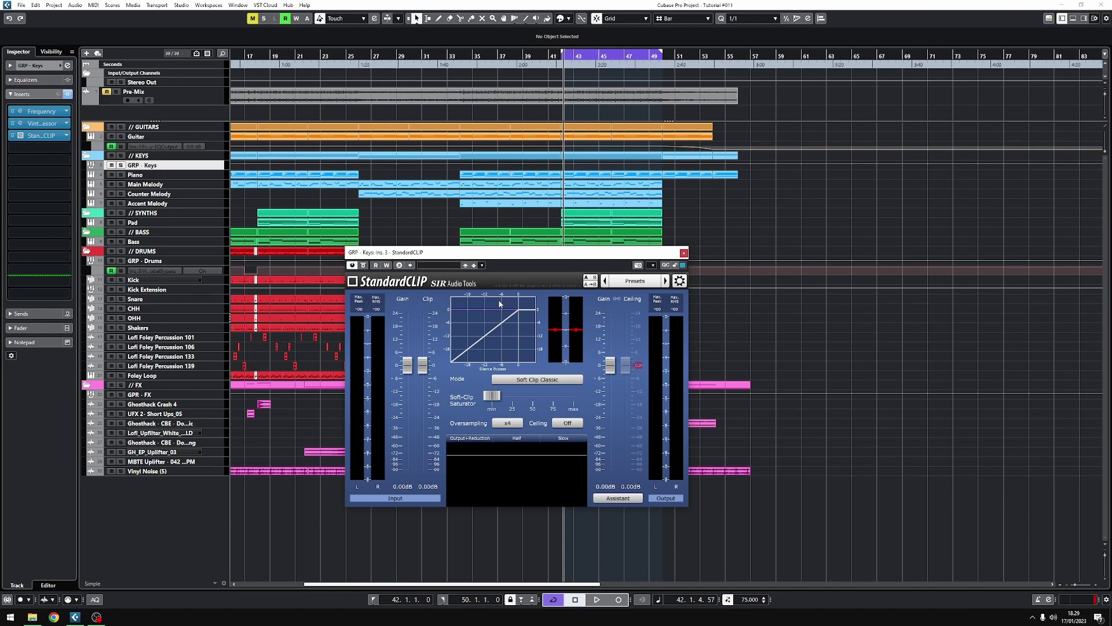
mouse_move(560, 396)
left_click(532, 381)
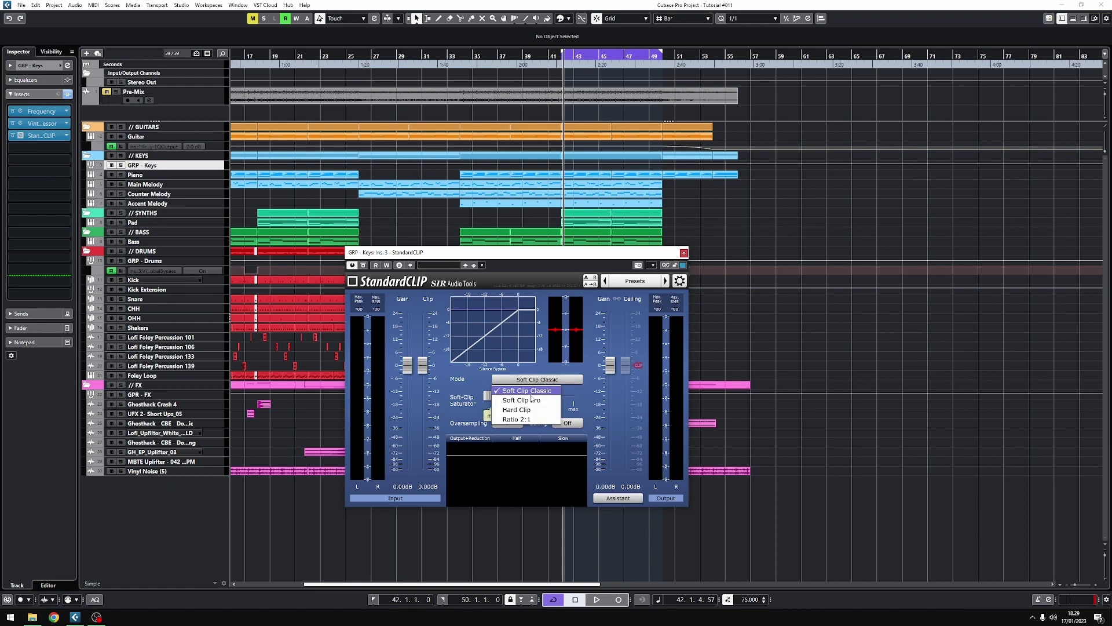
left_click(531, 400)
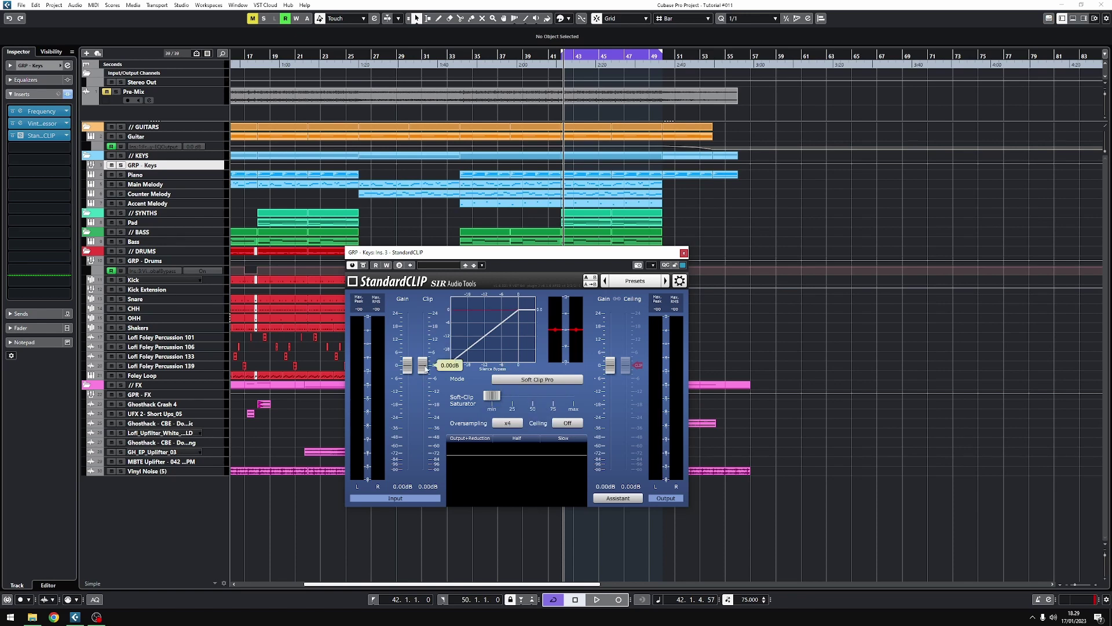
Step: During playback, lower StandardCLIP's clip level to about -16.4 dB
key("space")
left_click_drag(425, 377, 436, 407)
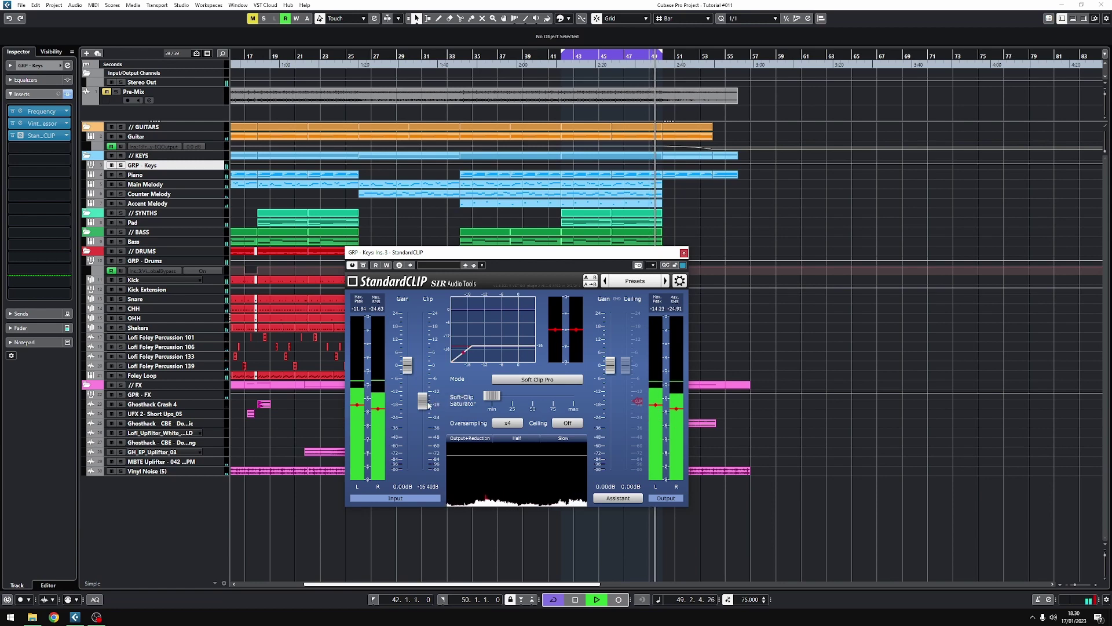
key("space")
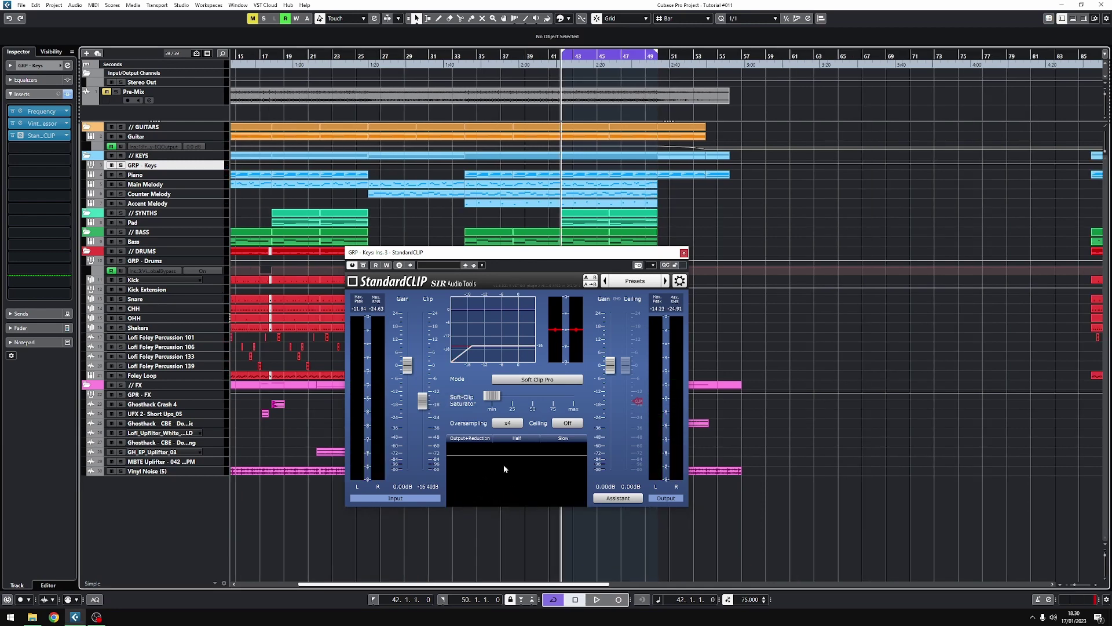
Step: Compare the keys group's peak level with StandardCLIP active and bypassed, and switch the clipper back on
key("space")
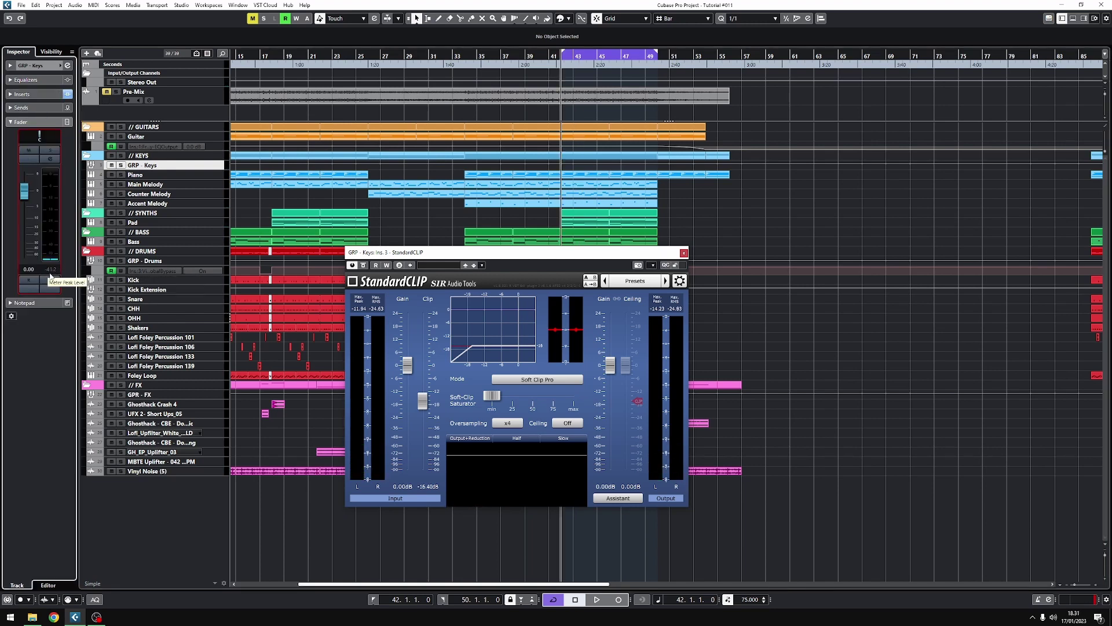
key("space")
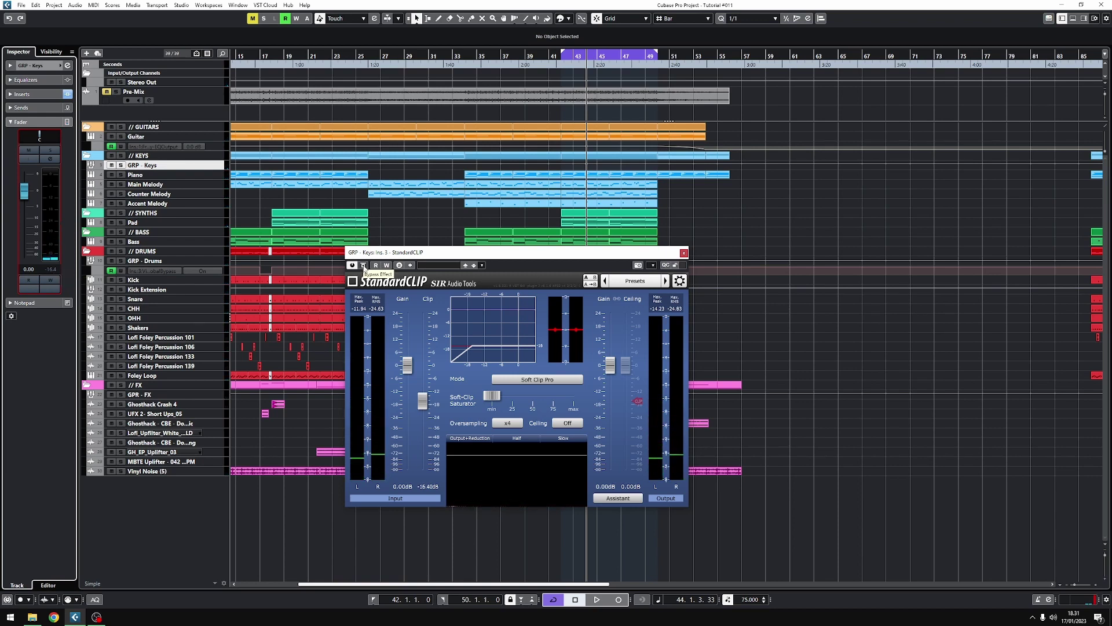
key("space")
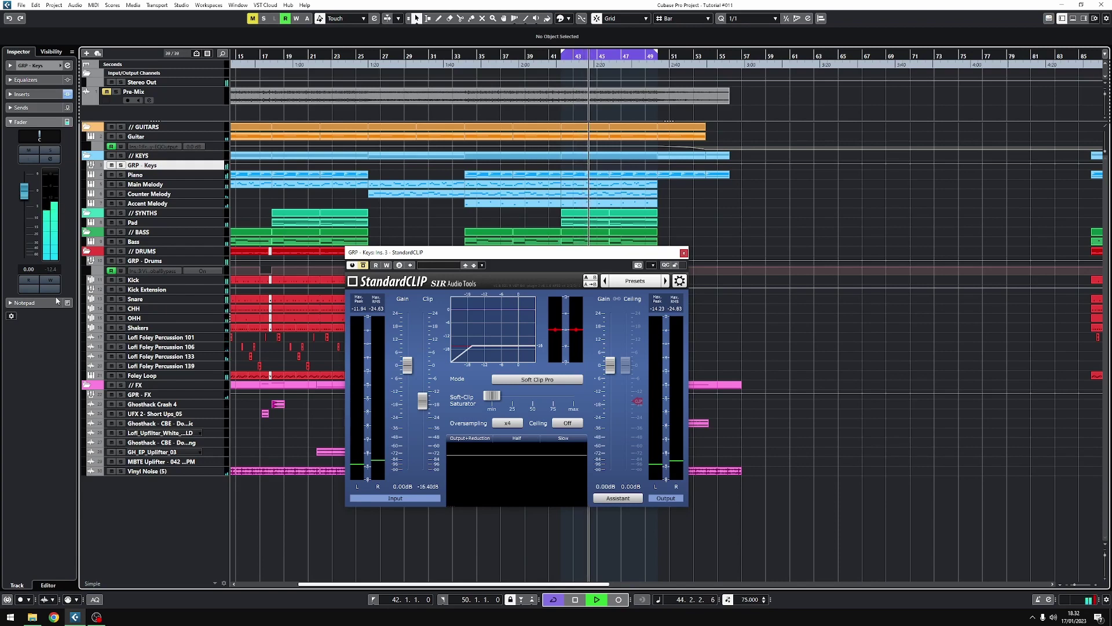
key("space")
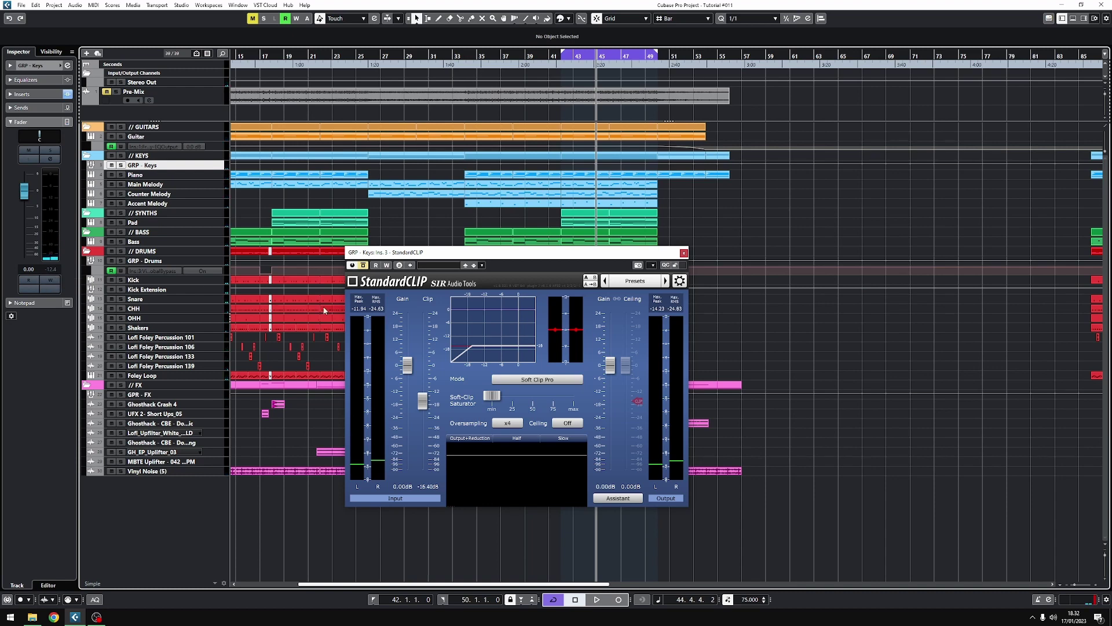
left_click(363, 267)
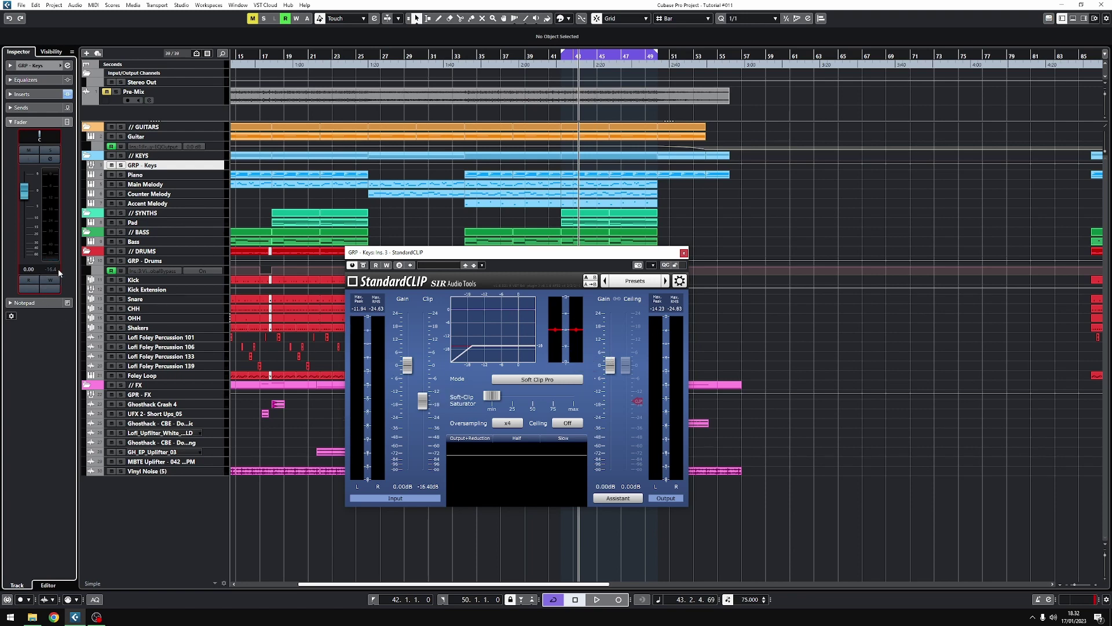
Step: During playback, raise StandardCLIP's output gain on the GRP - Keys channel to 1 dB and close the plug-in
key("space")
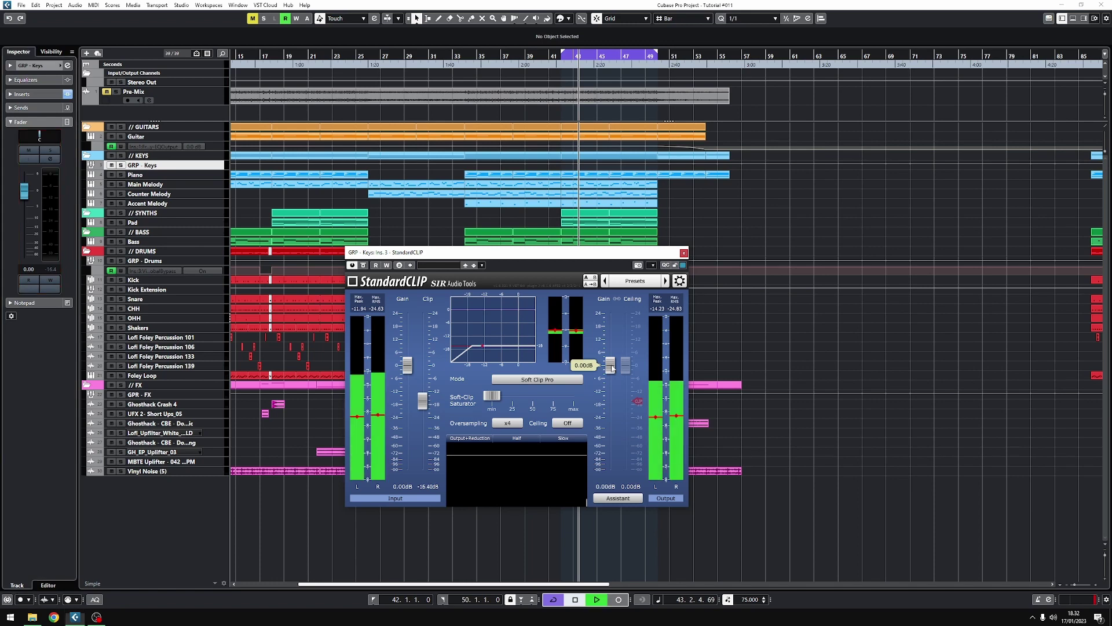
scroll(612, 369, "up", 2)
scroll(613, 367, "up", 3)
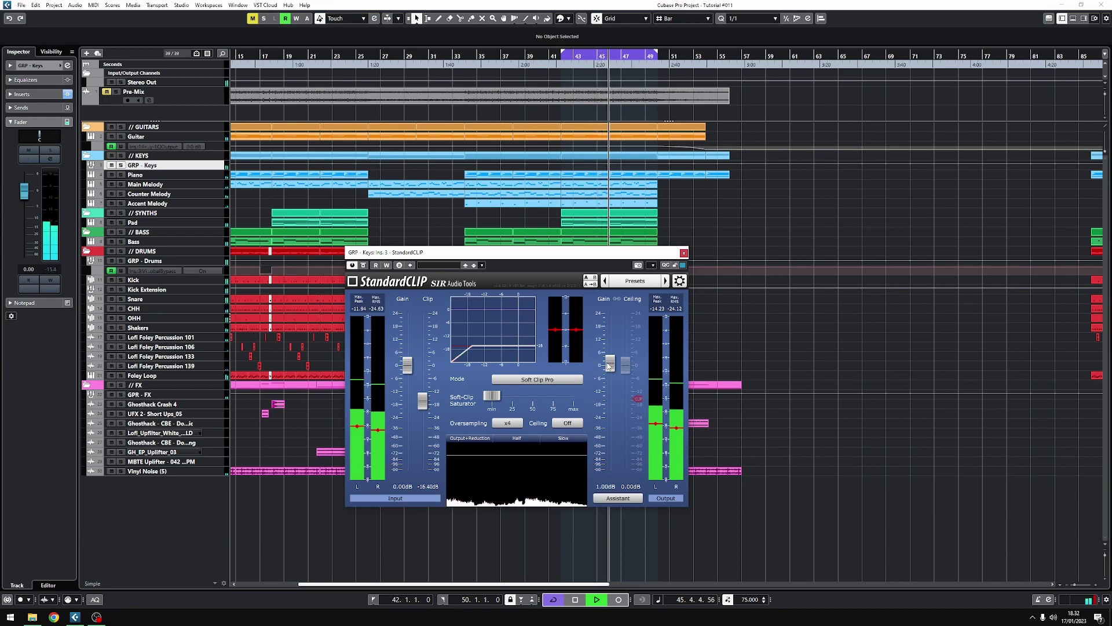
left_click(684, 253)
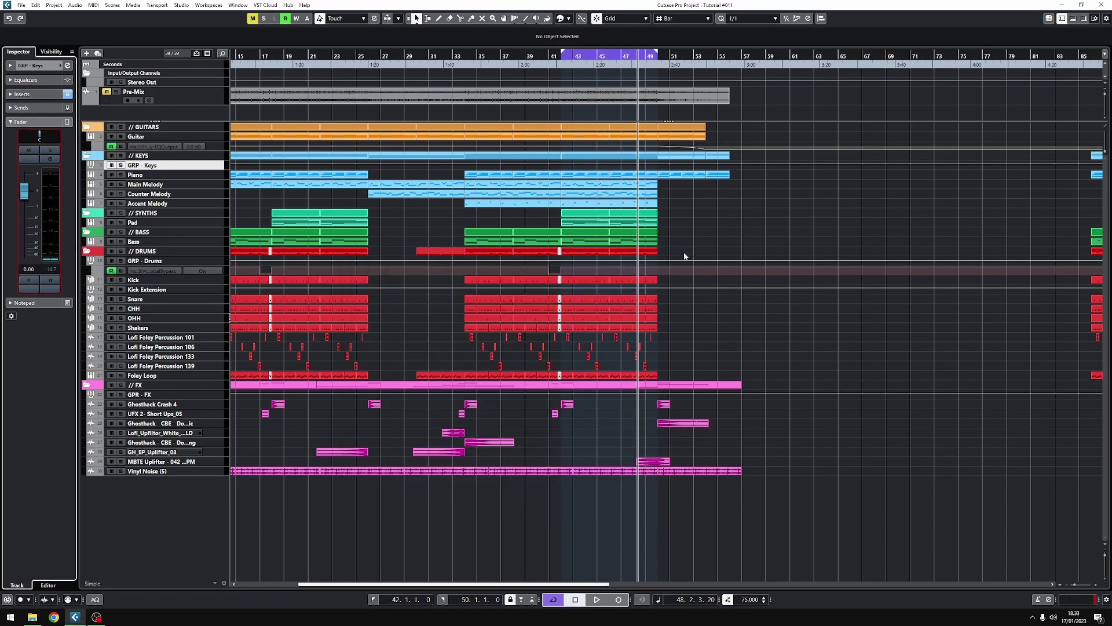
Step: Set StandardCLIP's clip level on the GRP - Drums channel to -10 dB, comparing bypassed and active, and check the group's fader level
left_click(146, 262)
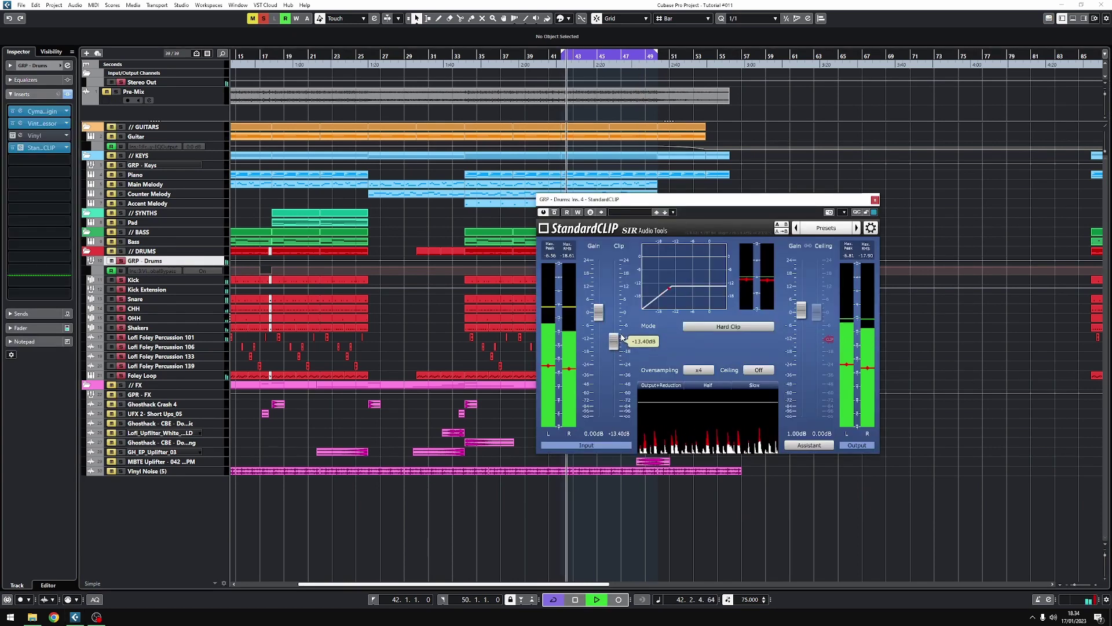
left_click_drag(622, 337, 622, 333)
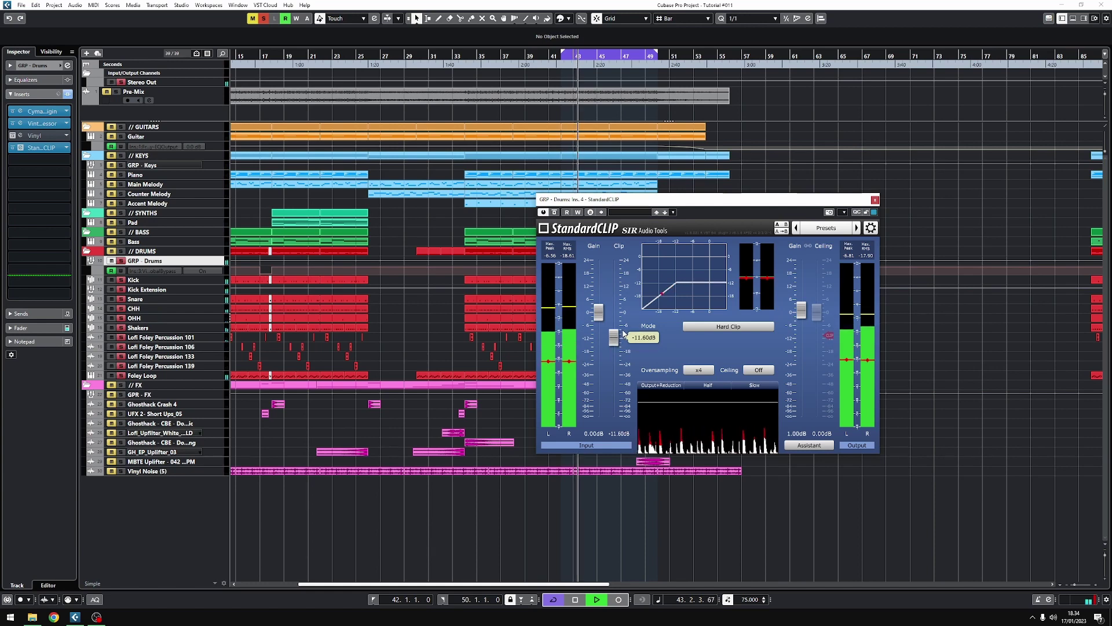
left_click(555, 212)
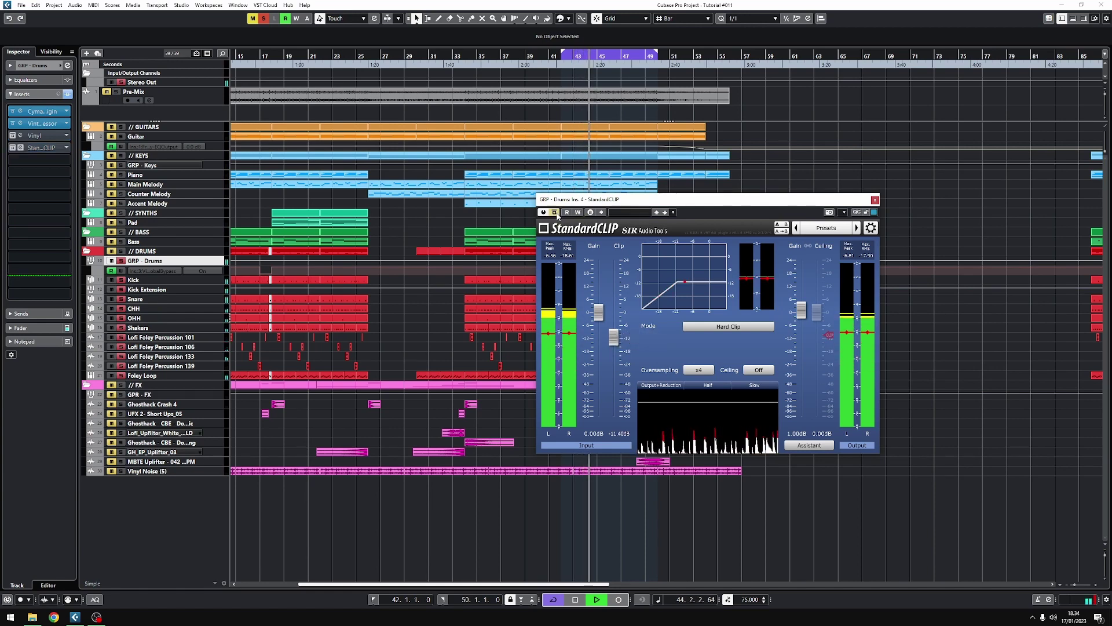
left_click(556, 213)
left_click_drag(616, 341, 617, 340)
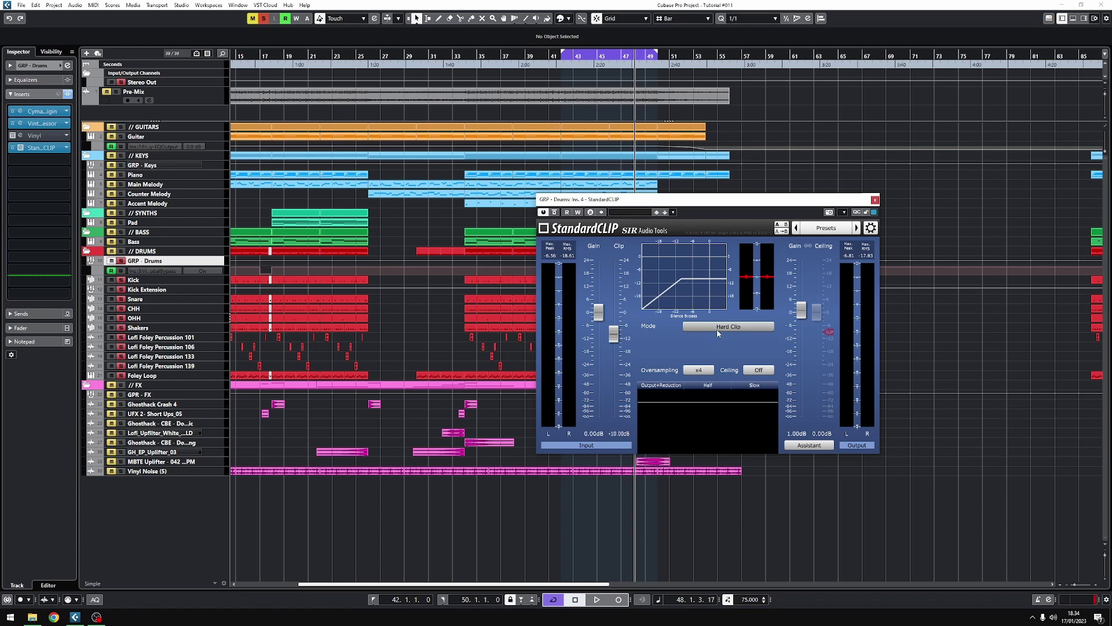
key("space")
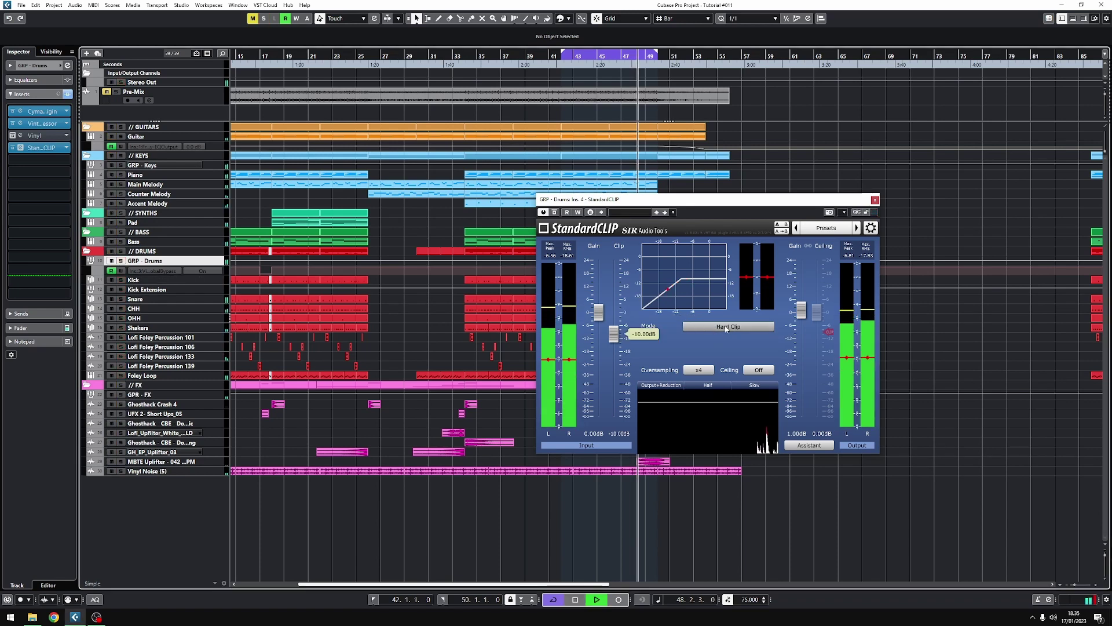
left_click(44, 328)
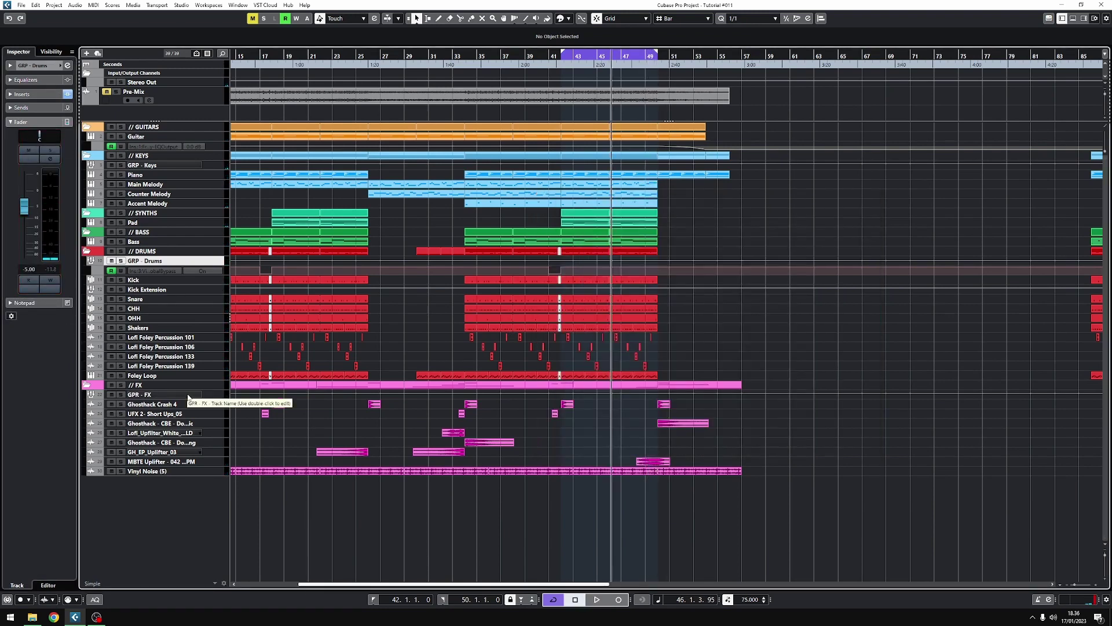
Step: Insert the Frequency EQ on the GPR - FX channel and change the filter type of band 1
left_click(189, 397)
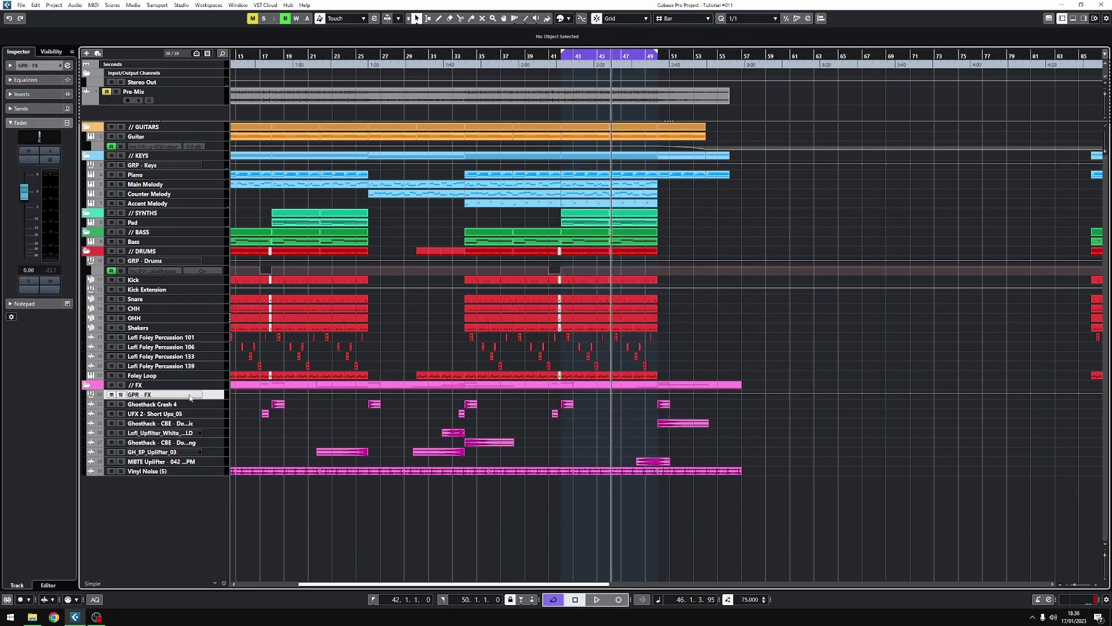
left_click(50, 97)
left_click(68, 112)
type("fre")
left_click(51, 137)
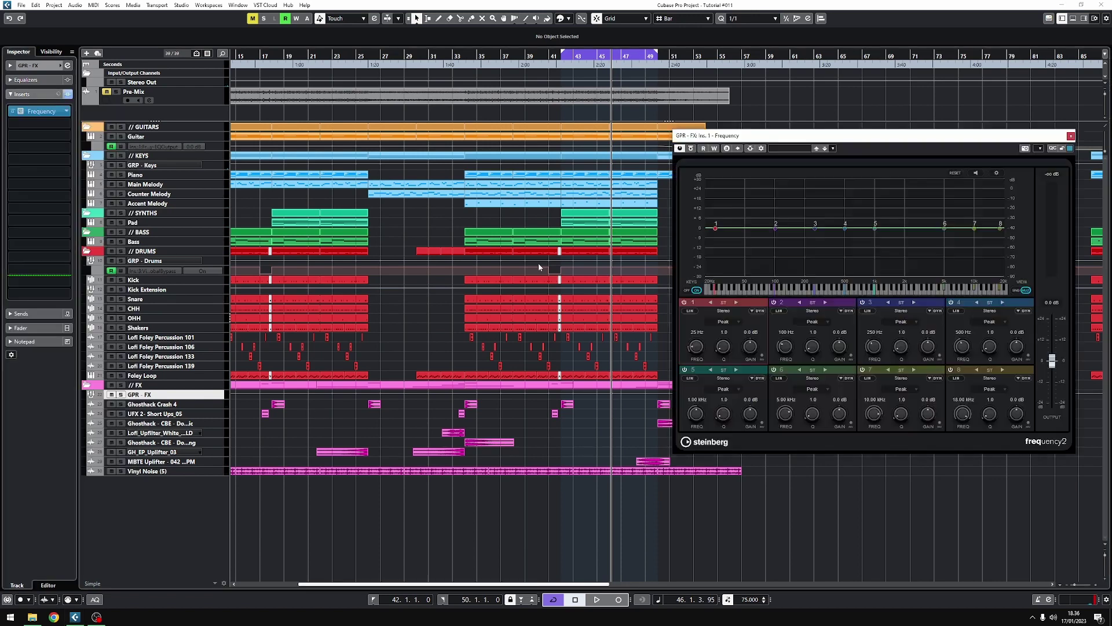
left_click(724, 322)
left_click(731, 350)
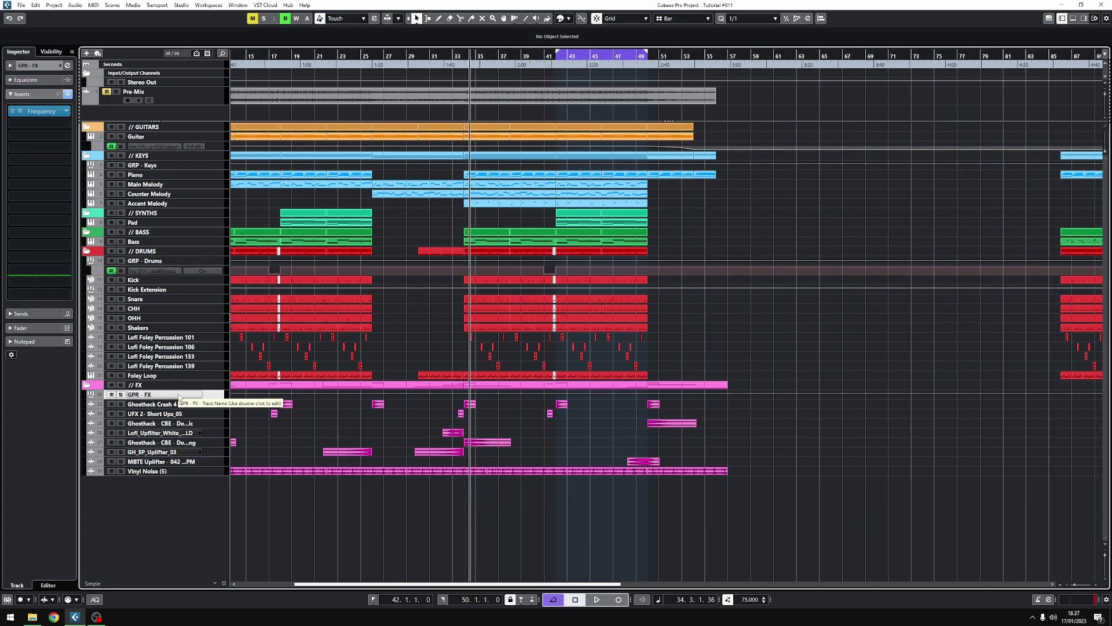
Step: Insert StandardCLIP after MixerDelay on the Guitar track, using Soft Clip Pro, a -17 dB clip level and 1 dB output gain
left_click(179, 397)
left_click(158, 139)
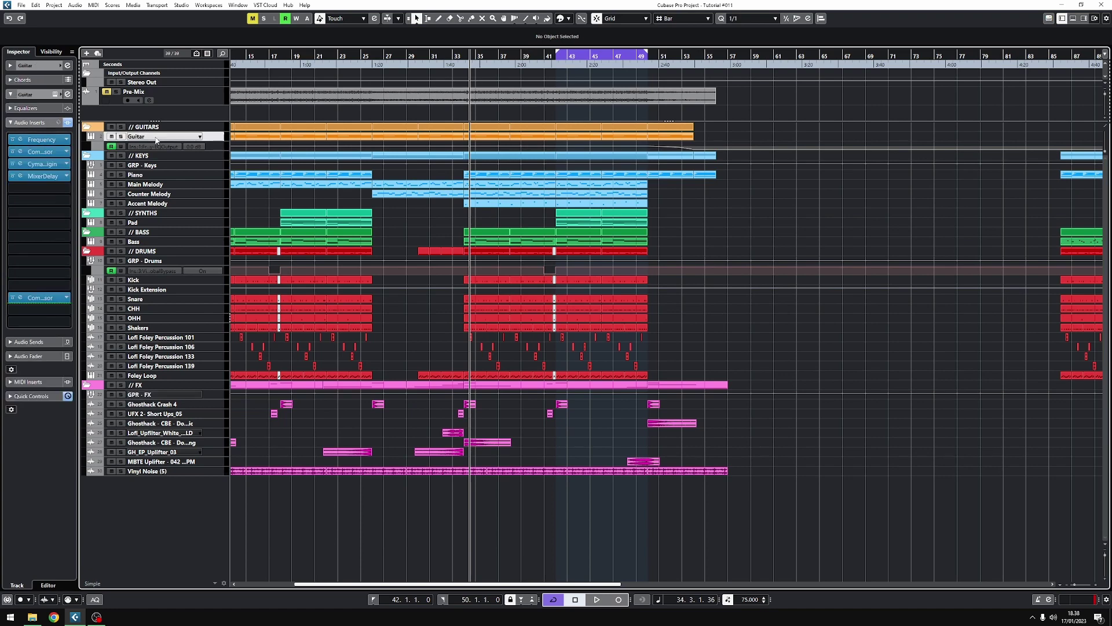
left_click(41, 189)
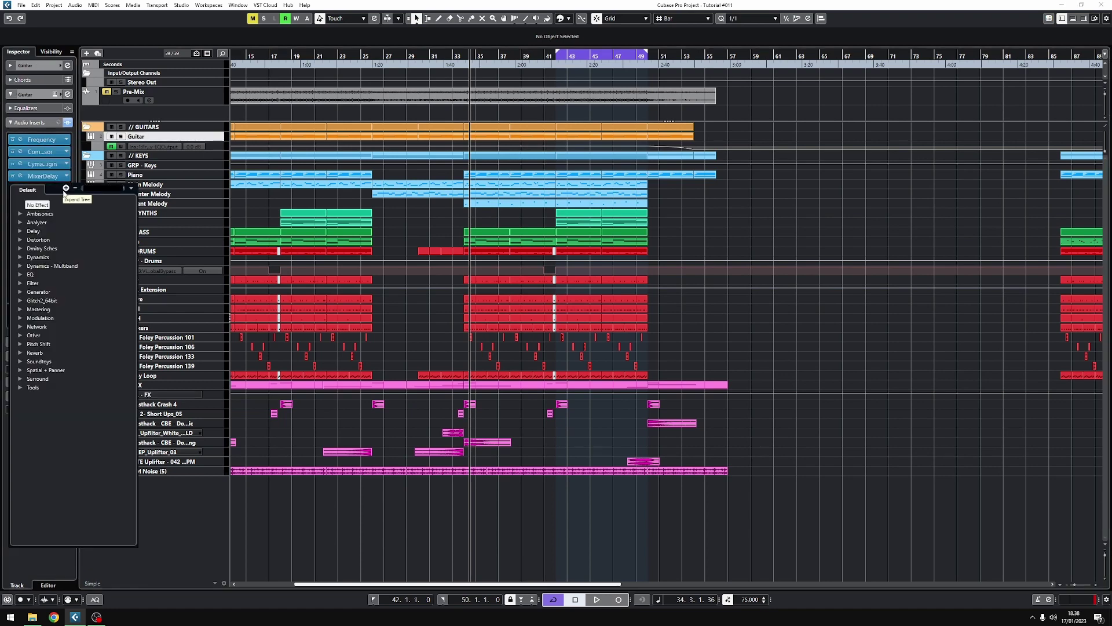
type("stan")
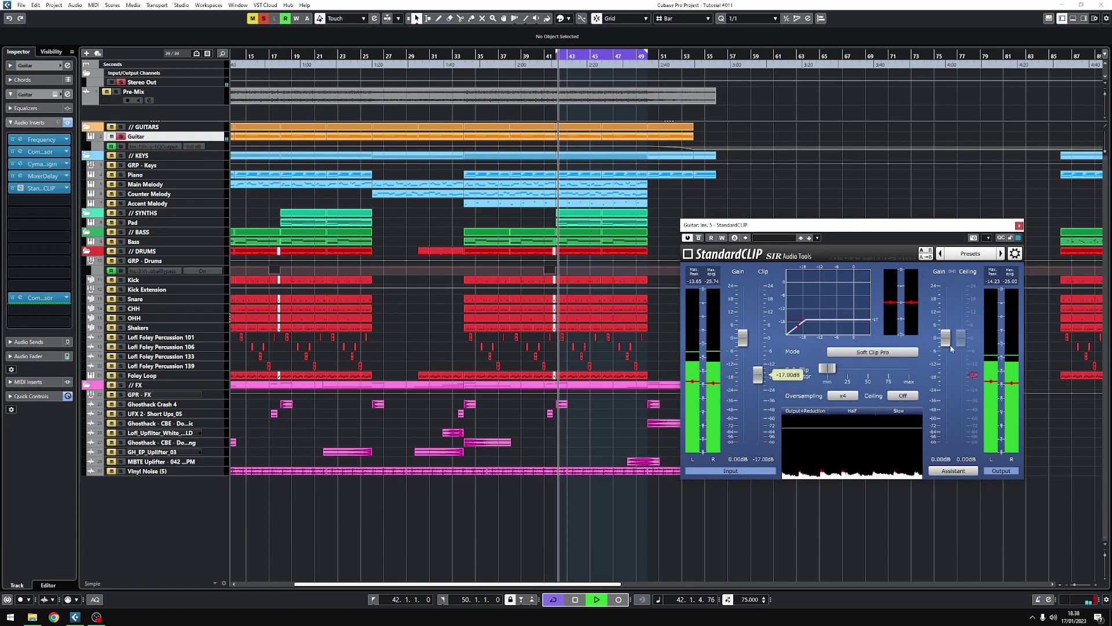
left_click_drag(946, 341, 943, 339)
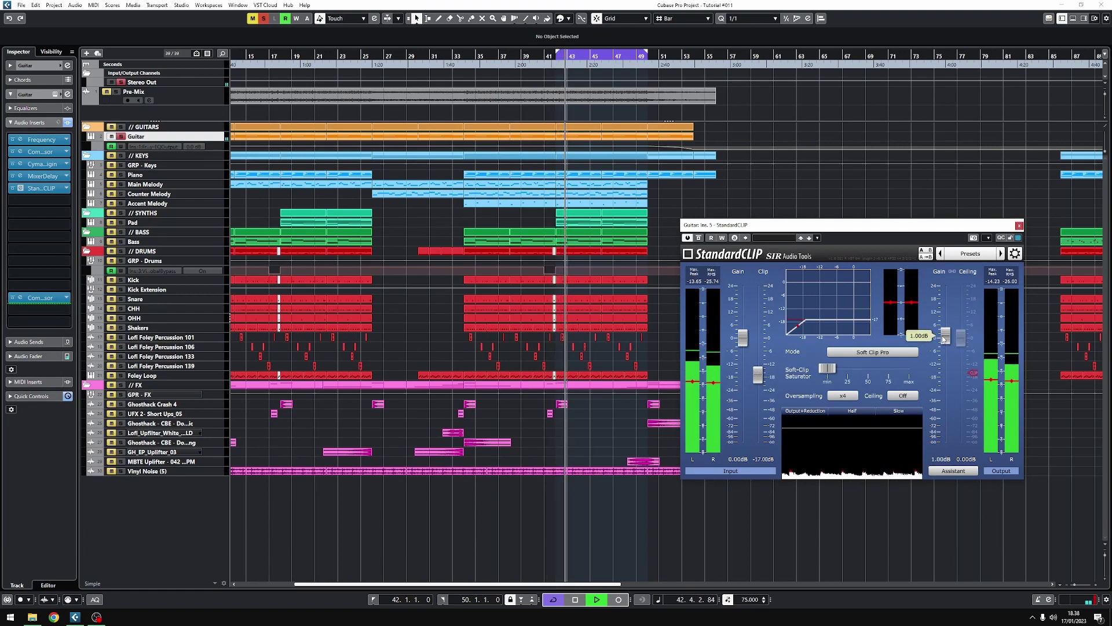
left_click(35, 356)
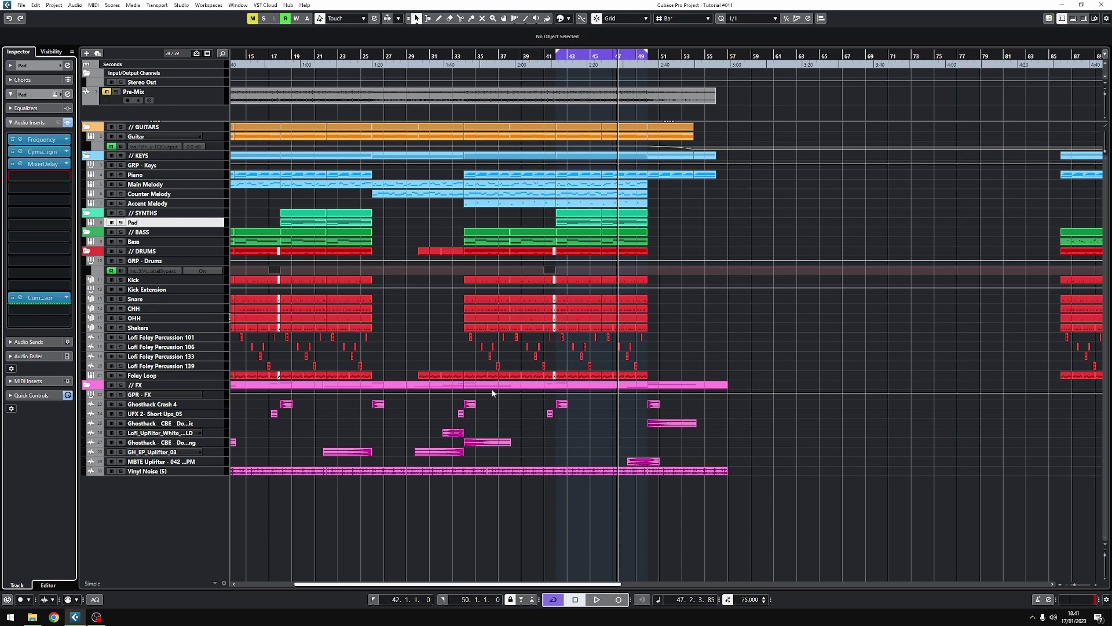
Step: Play the mix from about bar 42 with cycling off, listen through to the ending, and select the Piano track
key("space")
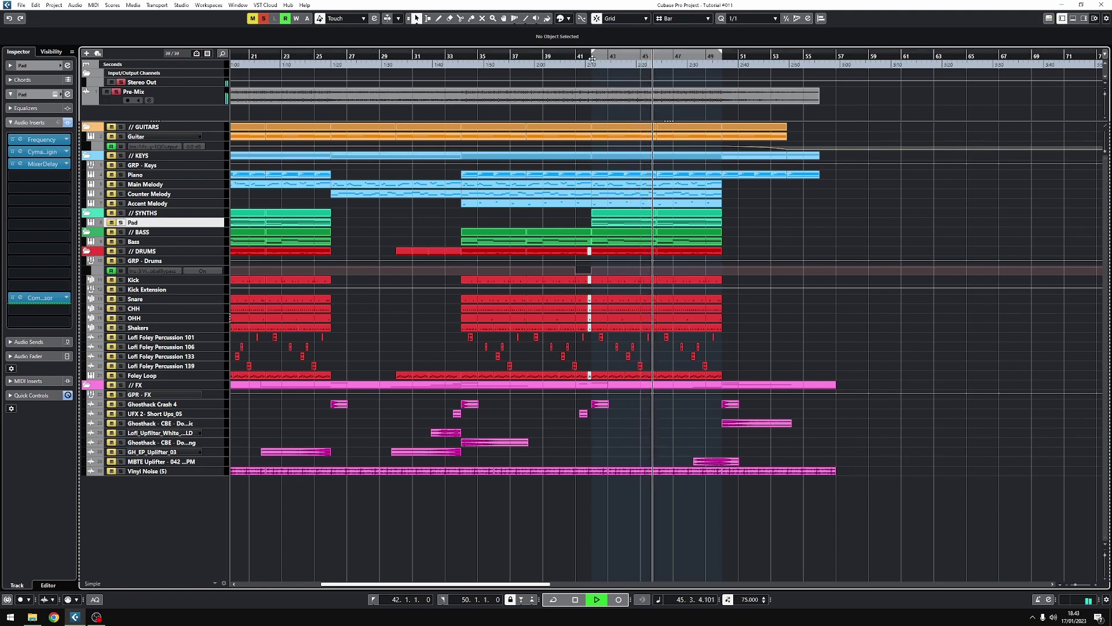
left_click(592, 57)
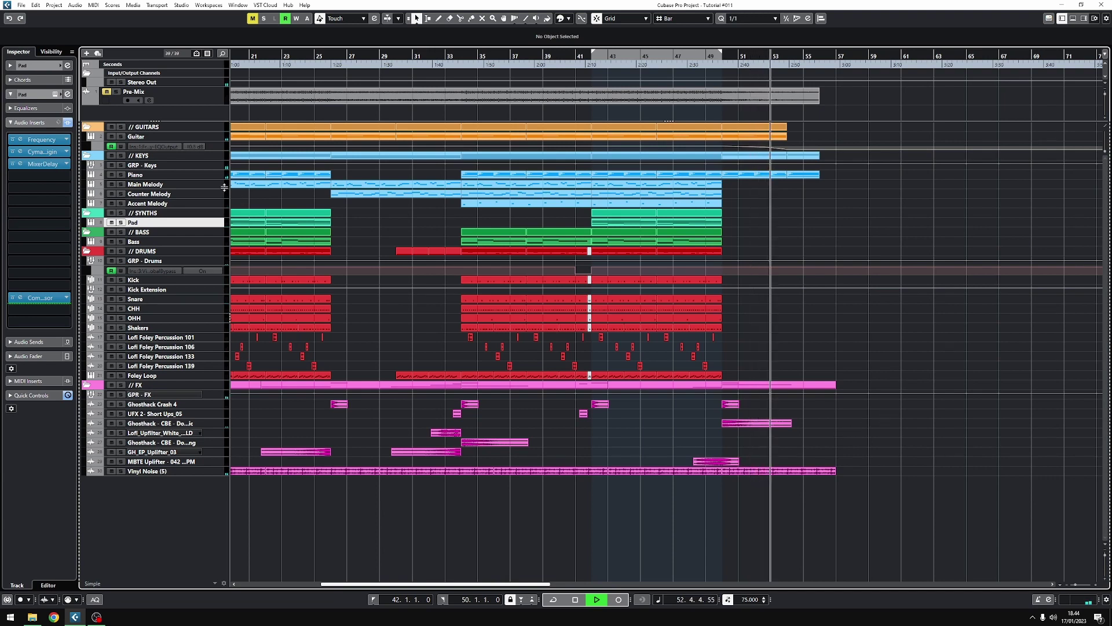
left_click(145, 174)
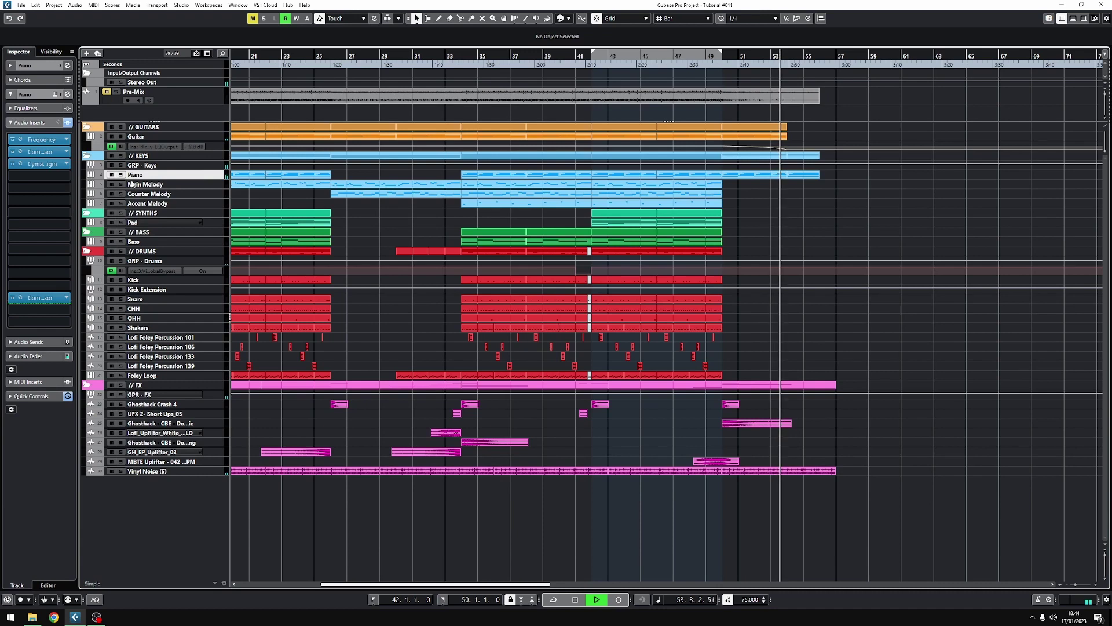